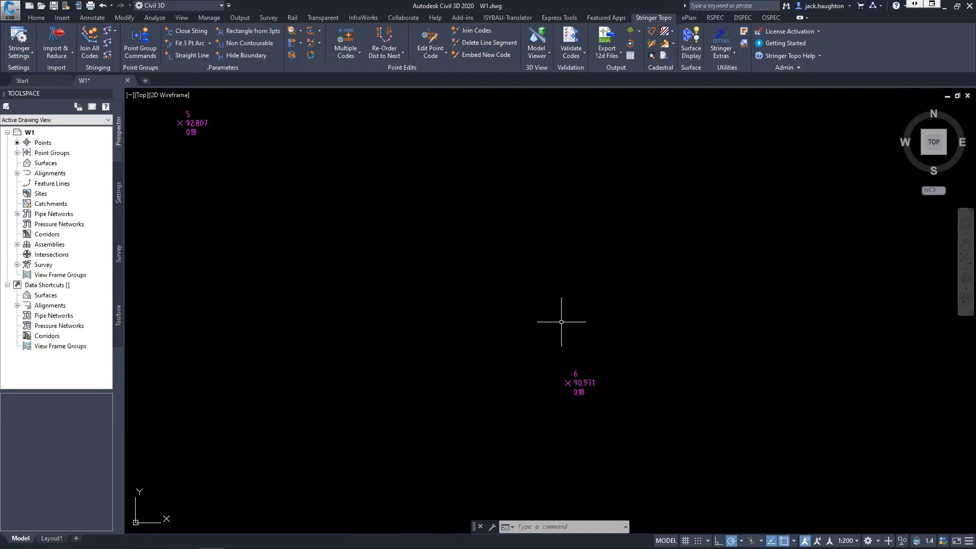
scroll(547, 377, "up", 2)
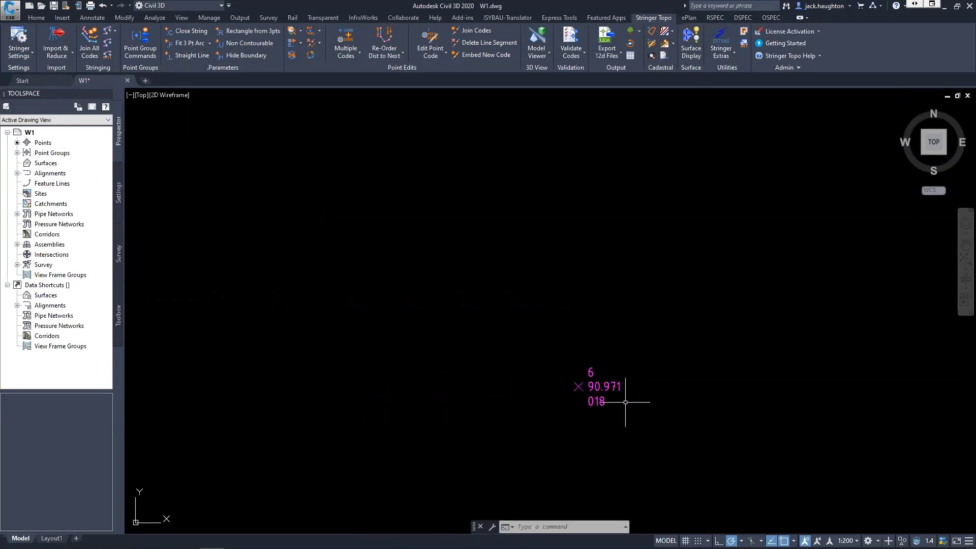
left_click(652, 404)
left_click(573, 348)
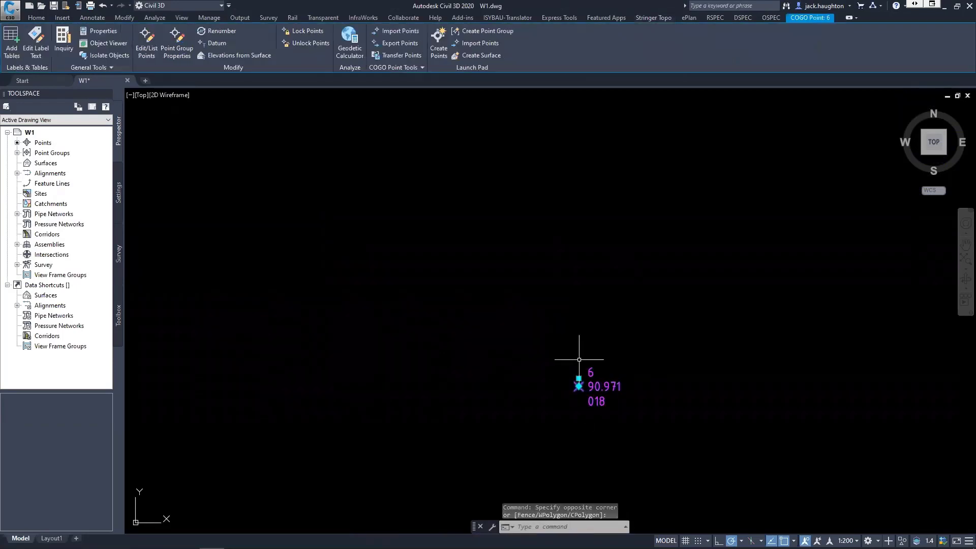
key("Escape")
key("Escape")
key("Escape")
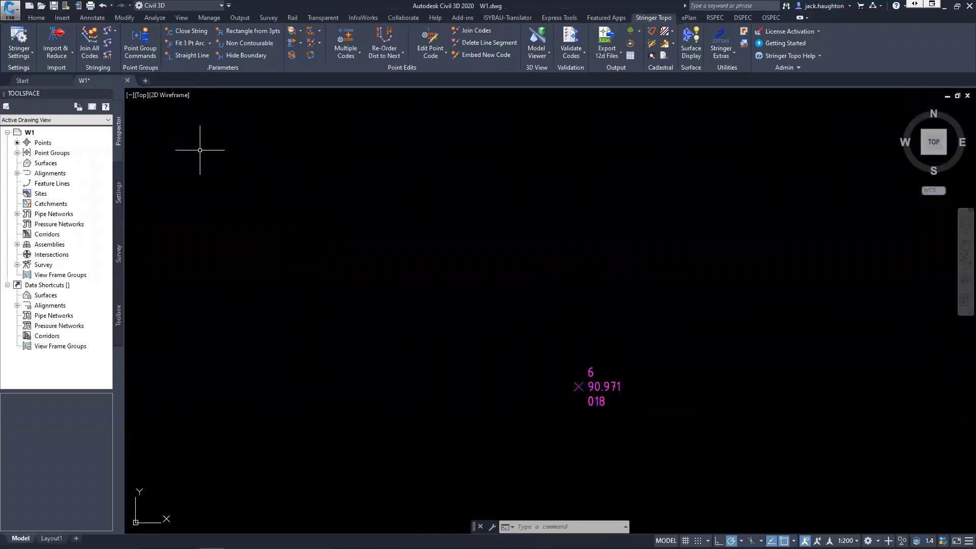
Import Field Survey.SDR from C:\CSS Training Data\Stringer Topo\For Civil 3D and save its conversion as Field Survey.RW5, replacing the existing file
left_click(67, 48)
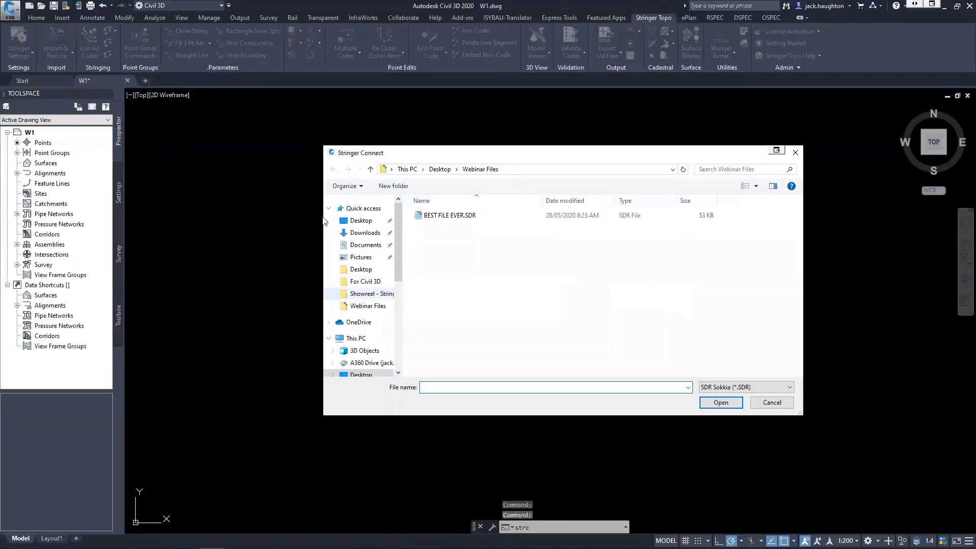
left_click(362, 339)
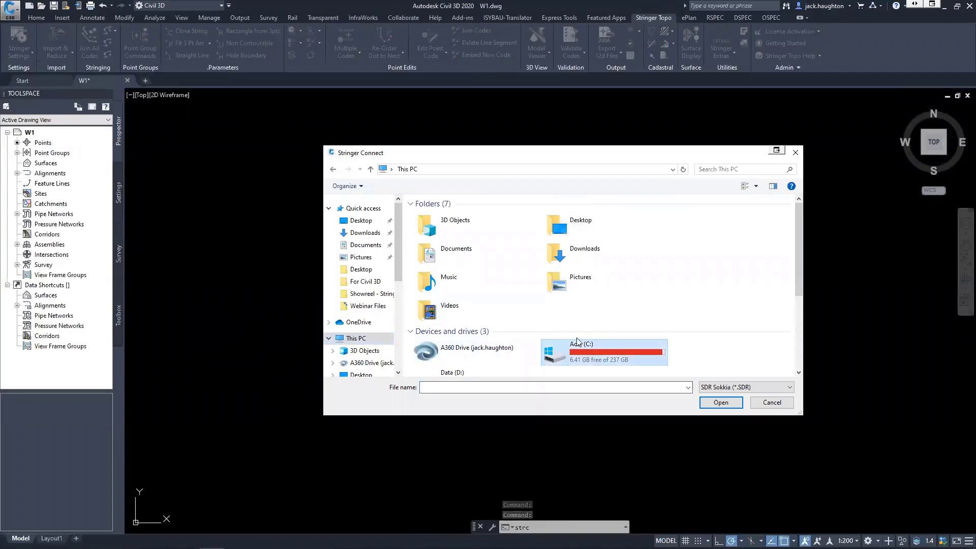
double_click(593, 356)
double_click(476, 269)
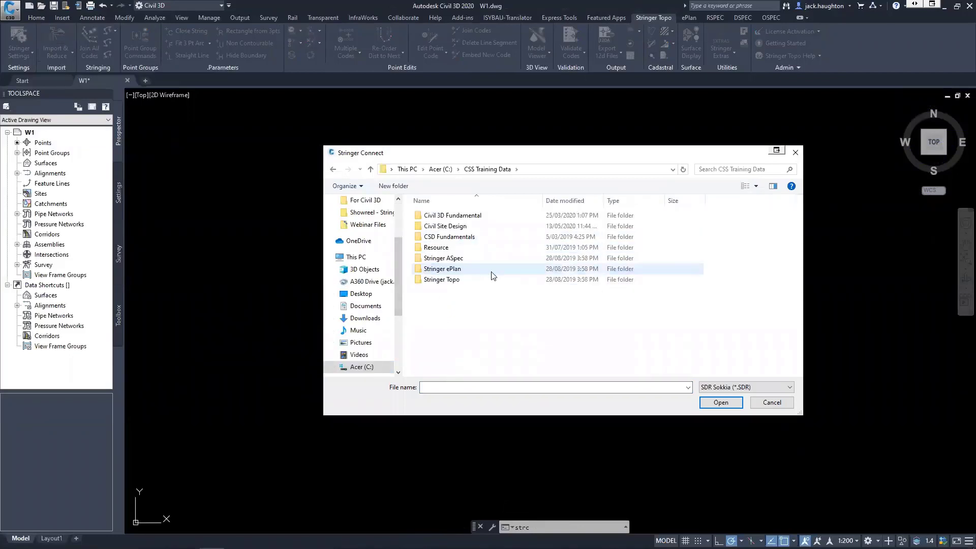
double_click(488, 279)
double_click(483, 237)
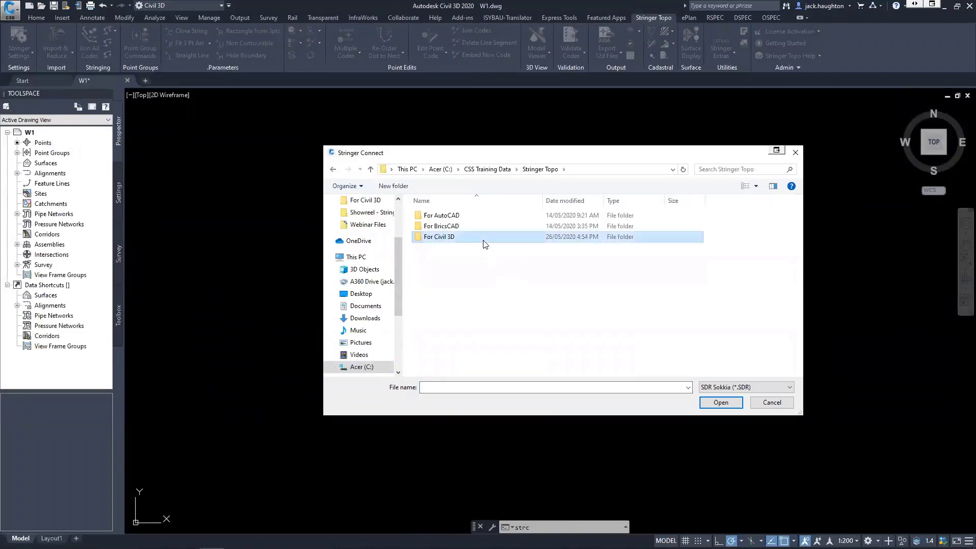
double_click(470, 301)
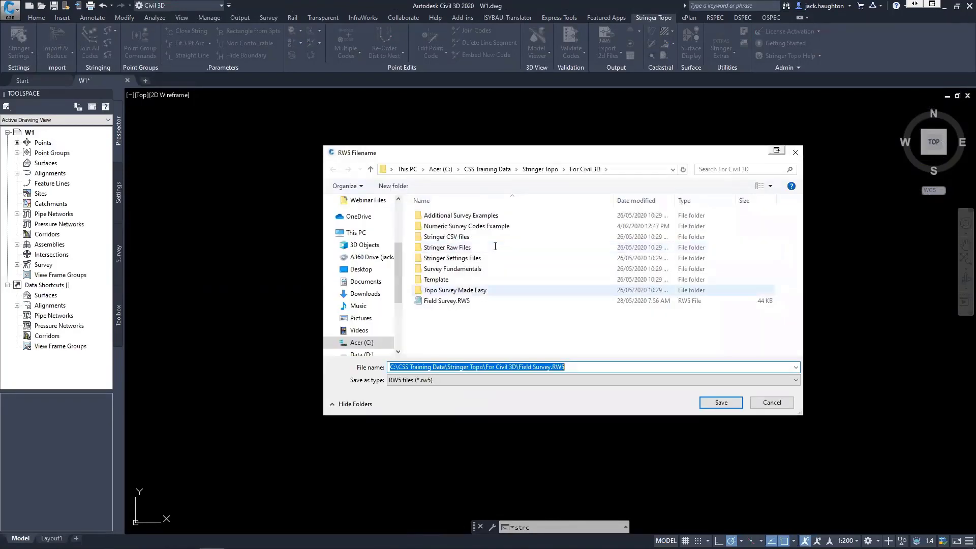
key("Return")
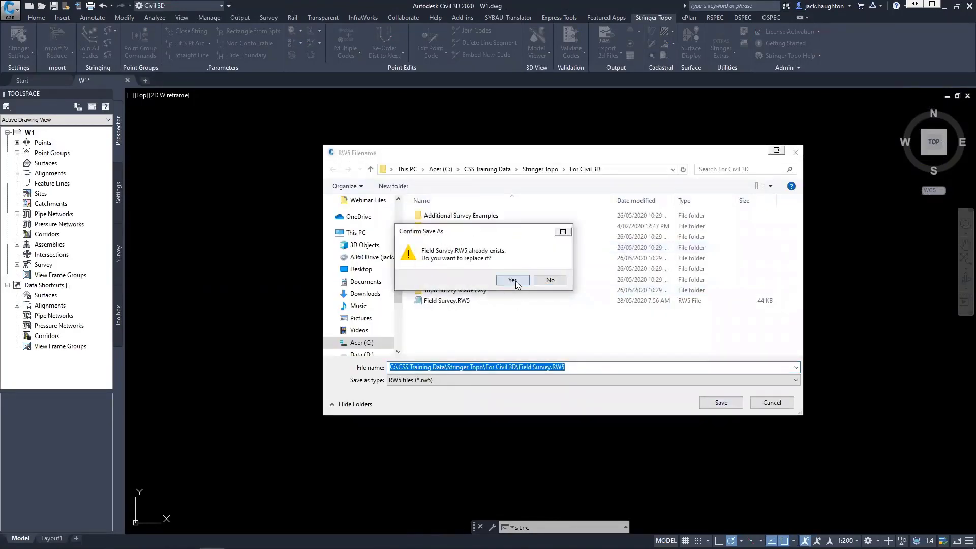
left_click(515, 280)
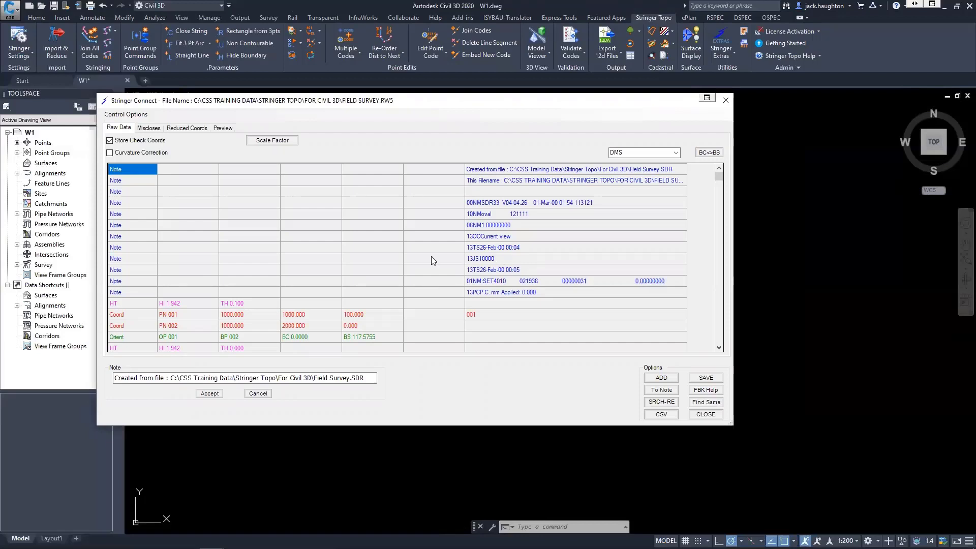
Examine the imported raw data records, including the shots, instrument heights and the coordinates of point 001
scroll(431, 256, "down", 4)
scroll(432, 260, "down", 5)
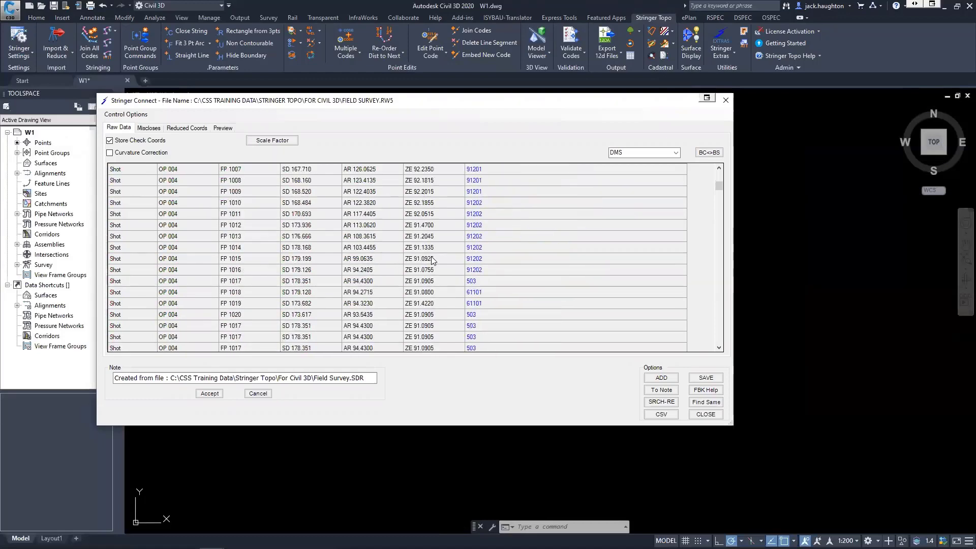
left_click(112, 258)
scroll(243, 282, "down", 10)
scroll(244, 282, "down", 6)
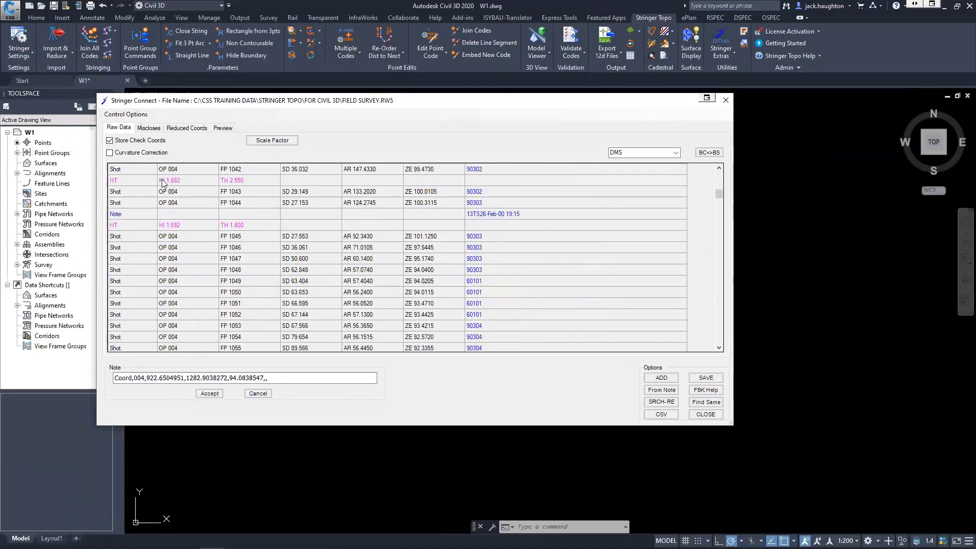
left_click(178, 203)
scroll(246, 265, "up", 15)
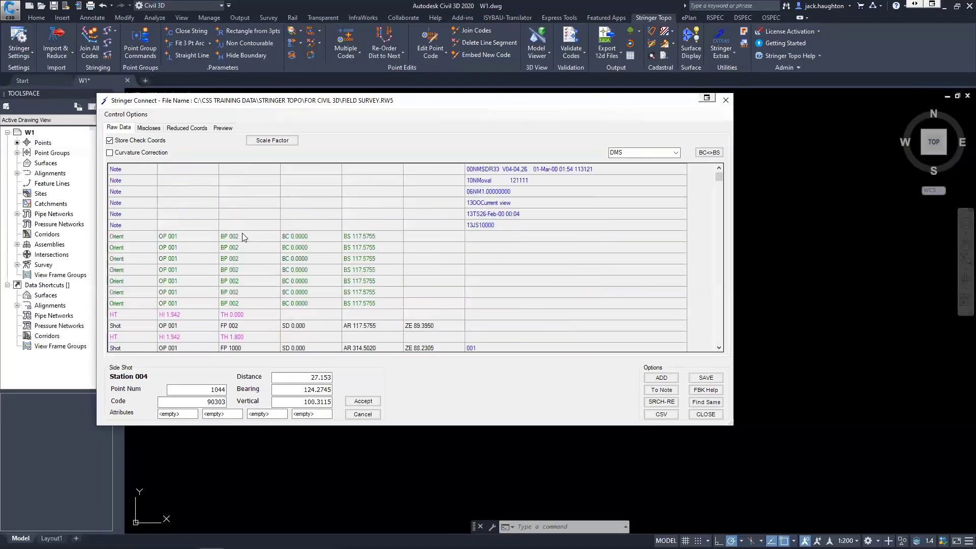
left_click(187, 316)
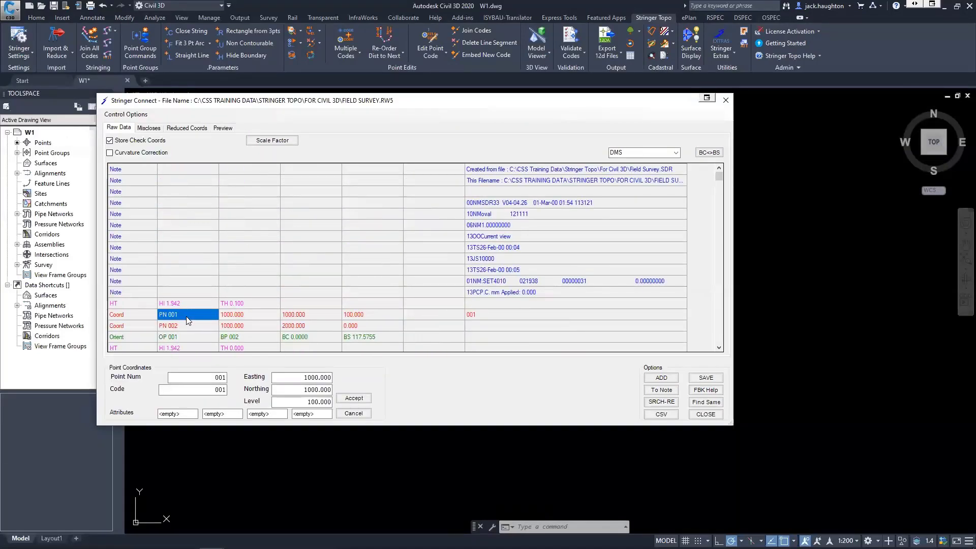
left_click(173, 191)
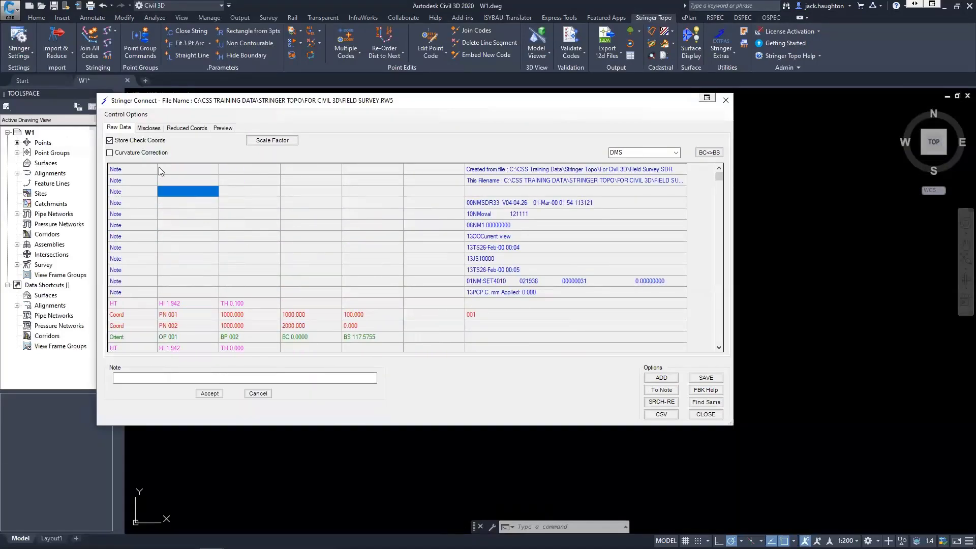
Collate the control coordinates at the head of the raw data, saving the current file first
left_click(136, 116)
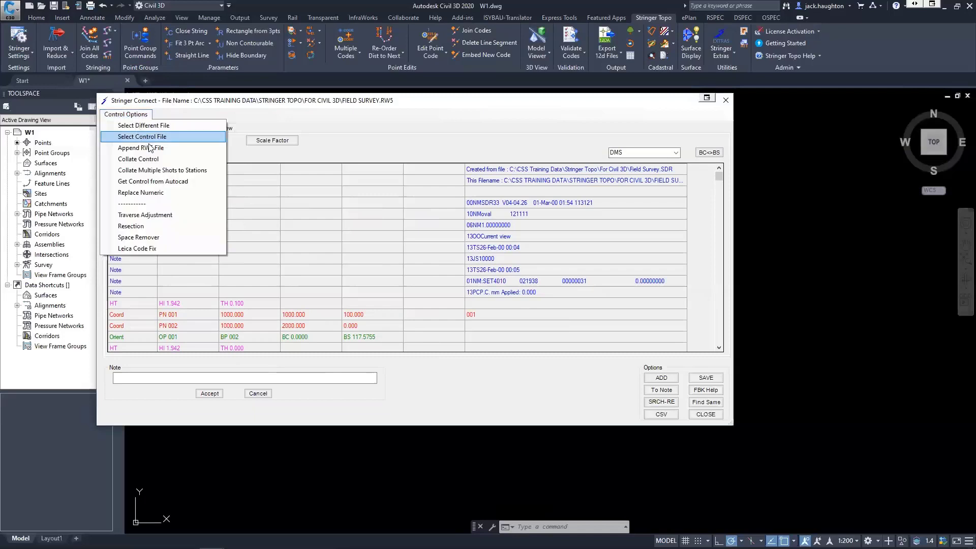
left_click(156, 162)
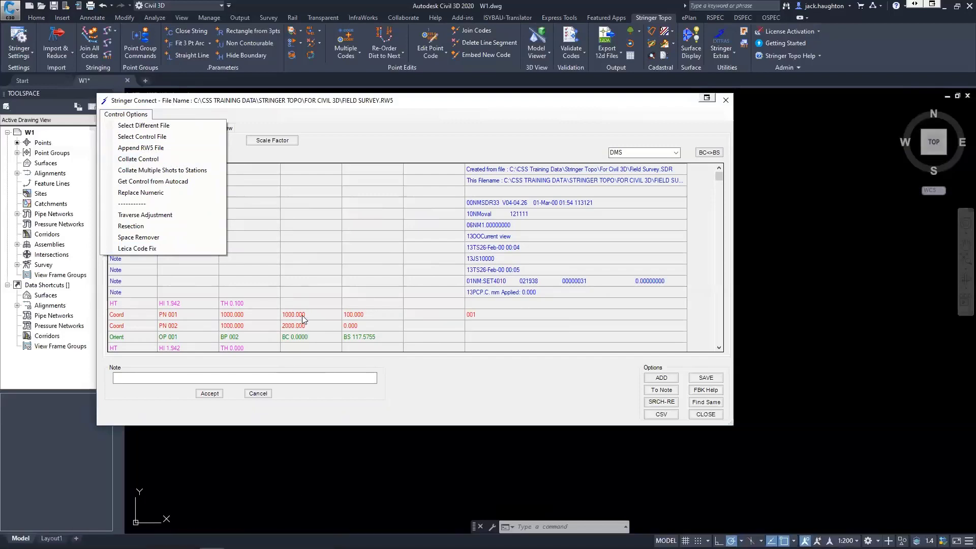
left_click(163, 159)
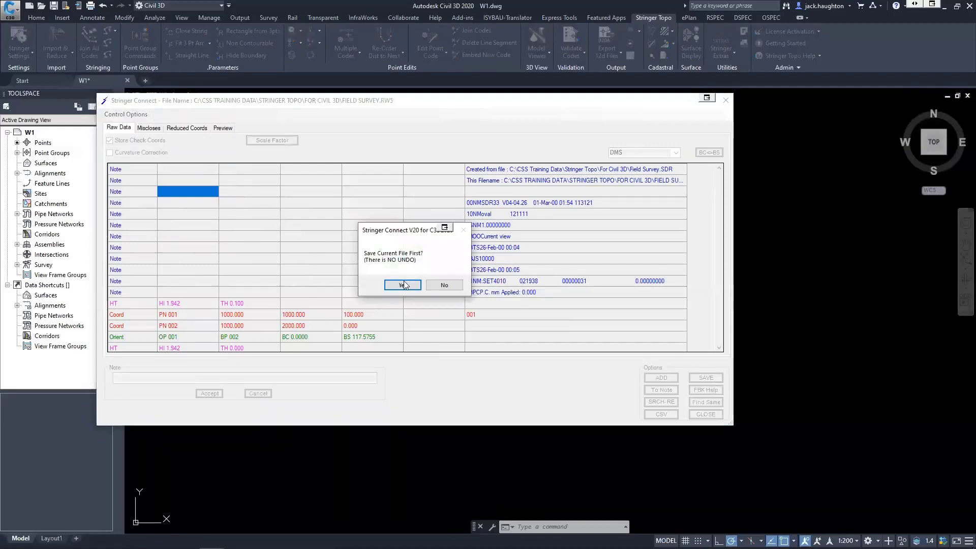
left_click(402, 285)
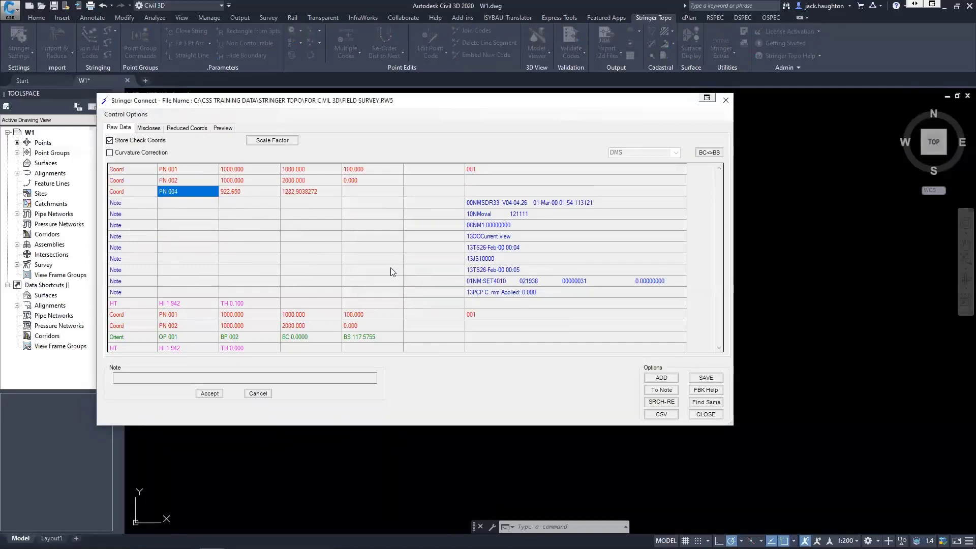
Review the collated control coordinates and the observation records that follow them in the raw data
left_click(212, 173)
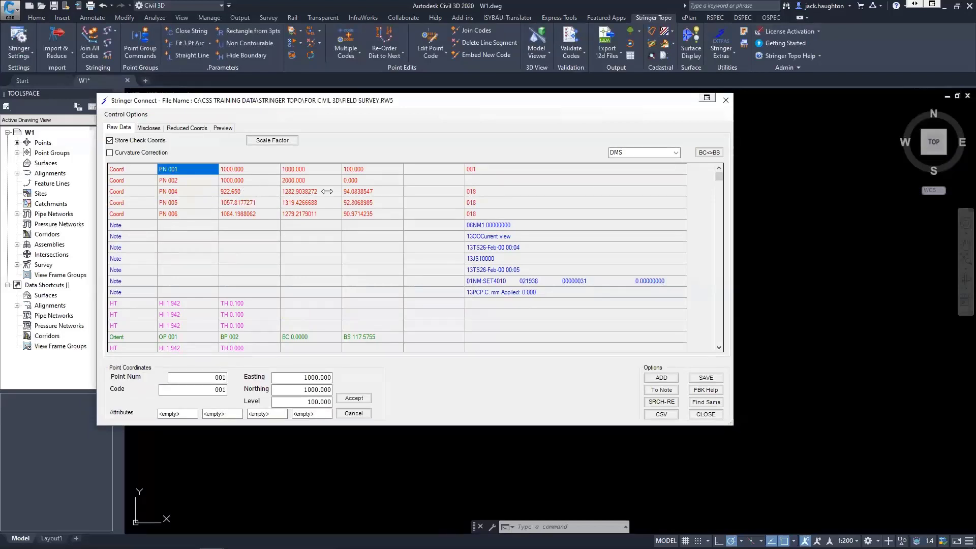
scroll(250, 210, "down", 5)
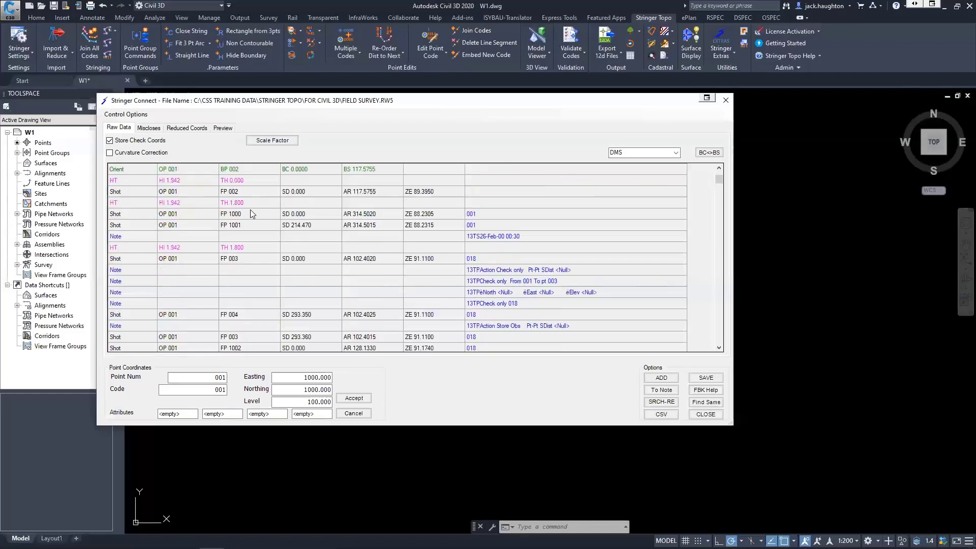
scroll(250, 210, "up", 3)
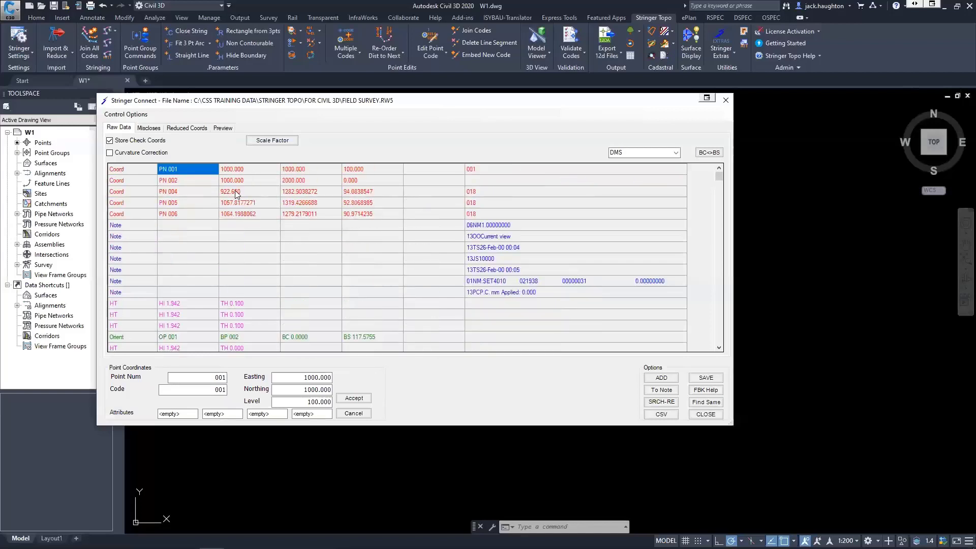
scroll(262, 284, "up", 2)
left_click(228, 172)
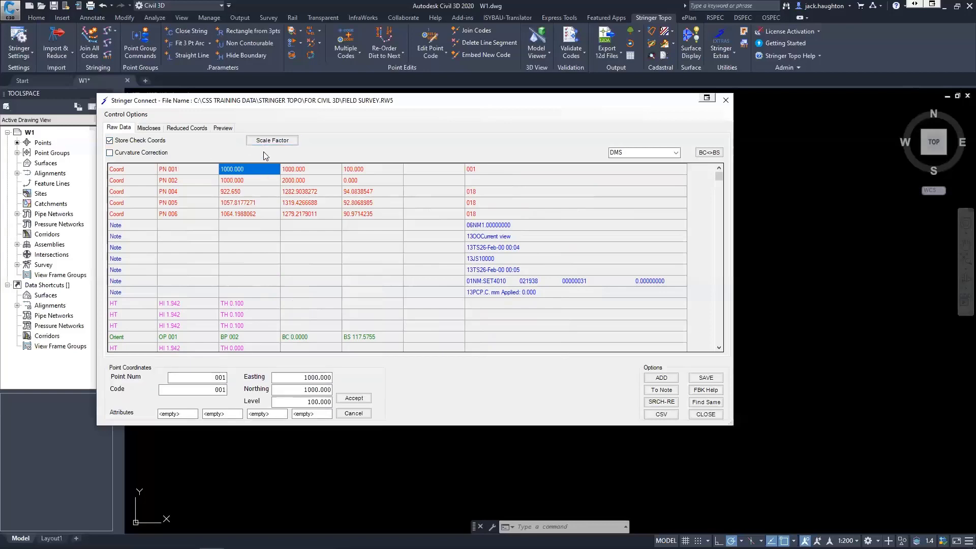
left_click(132, 117)
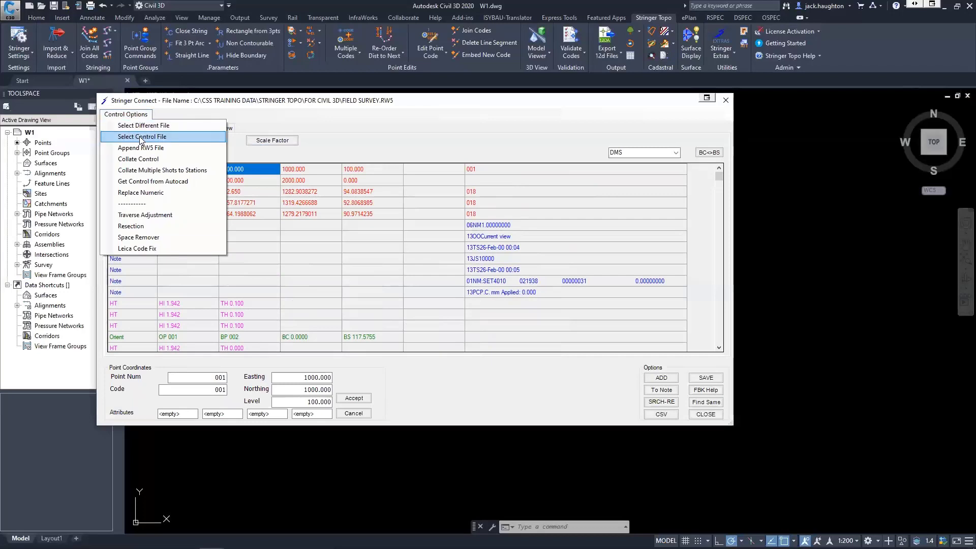
left_click(258, 122)
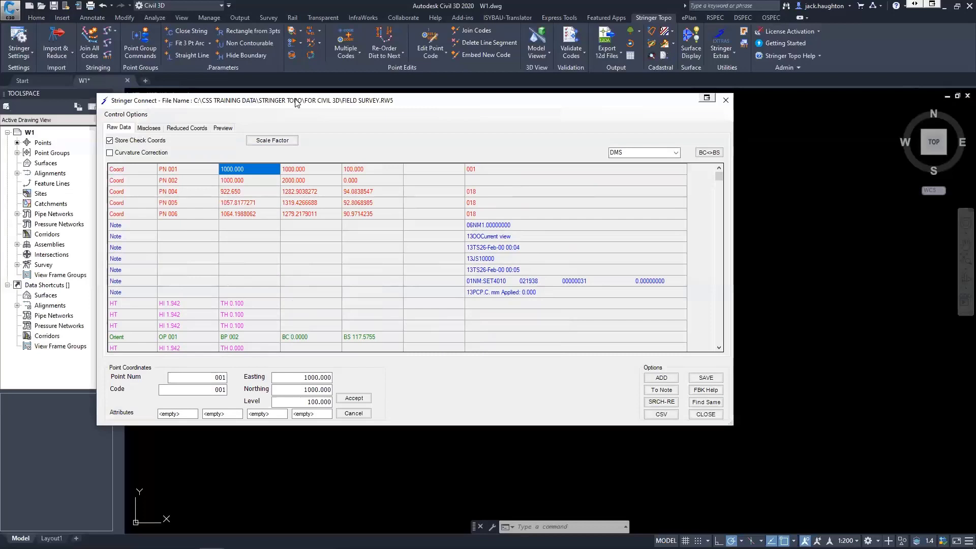
Move the Stringer Connect window aside to compare its control coordinates with point 6 in the drawing, and bring it back
left_click_drag(296, 104, 323, 488)
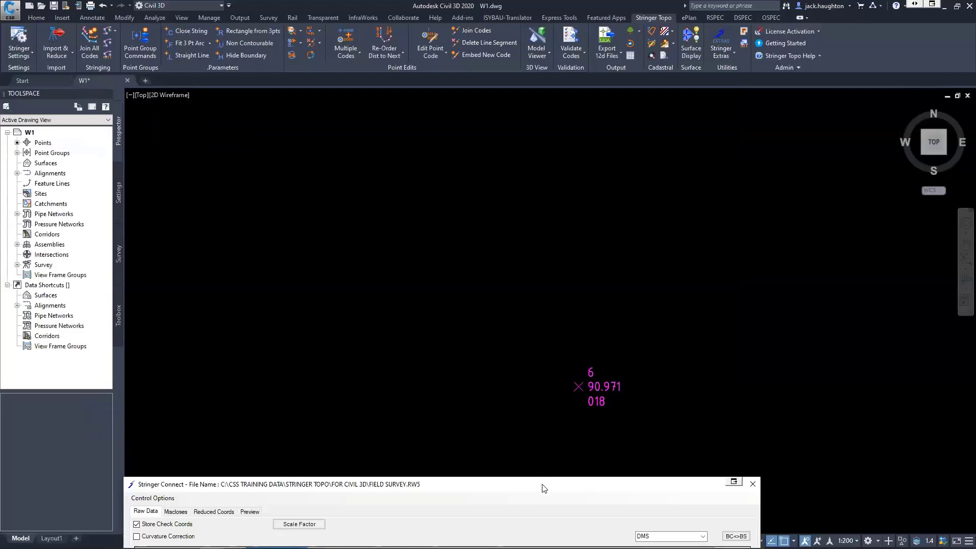
left_click_drag(543, 488, 654, 455)
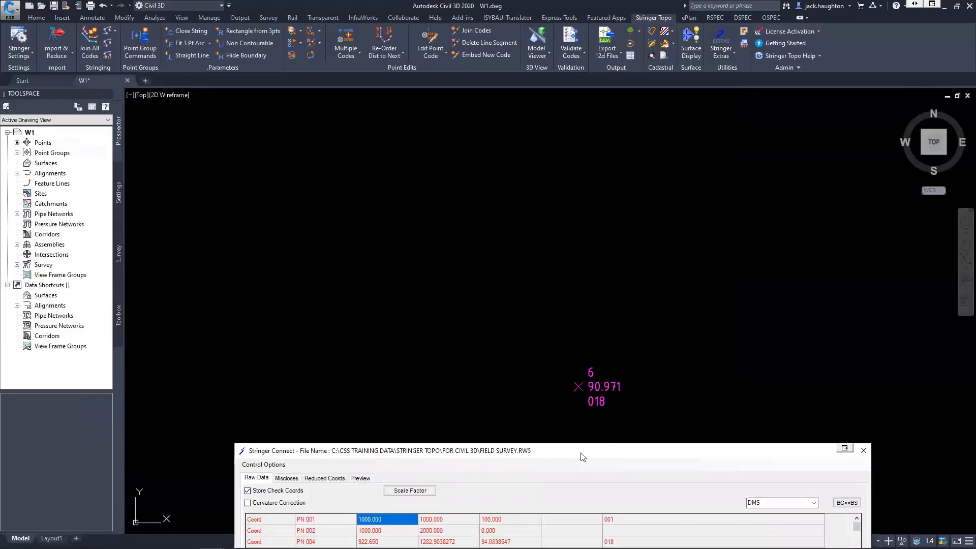
left_click_drag(582, 460, 575, 294)
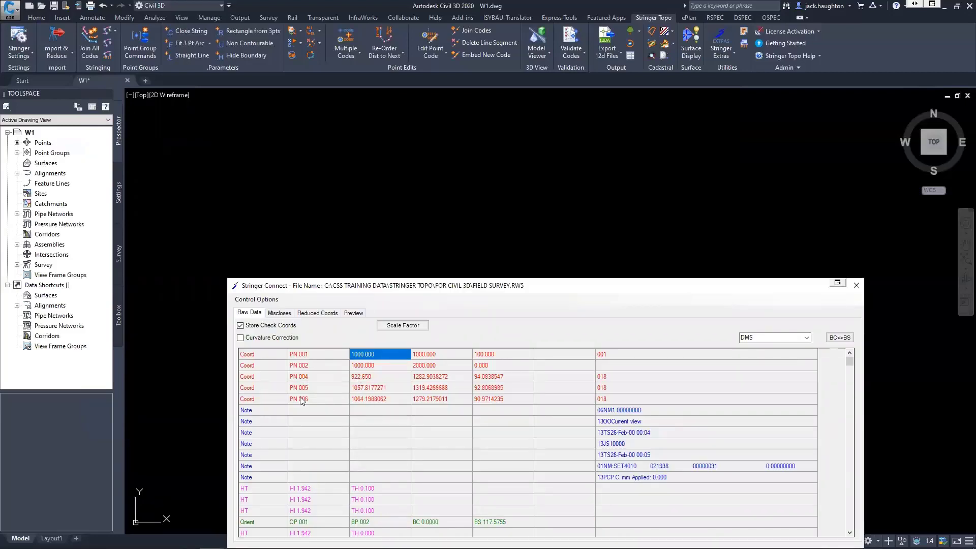
left_click(259, 299)
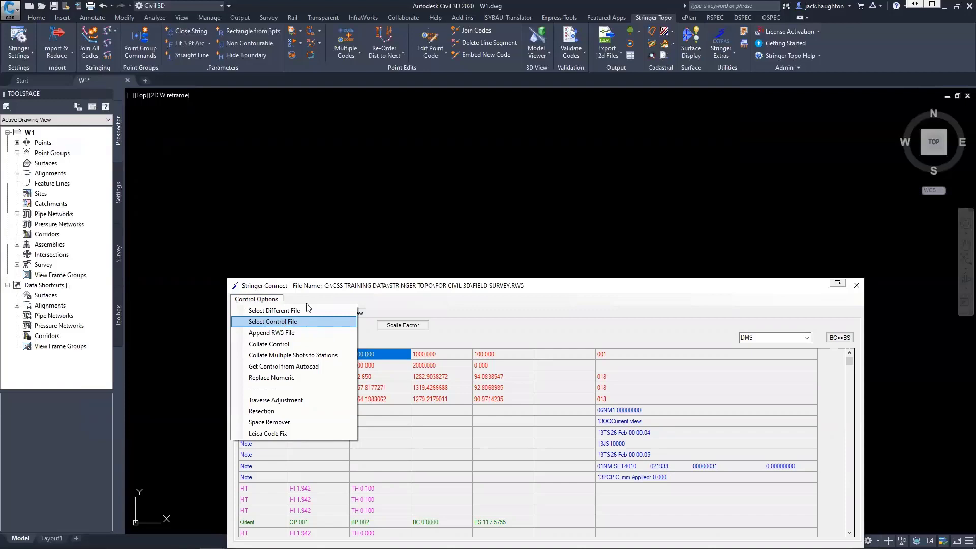
left_click(321, 288)
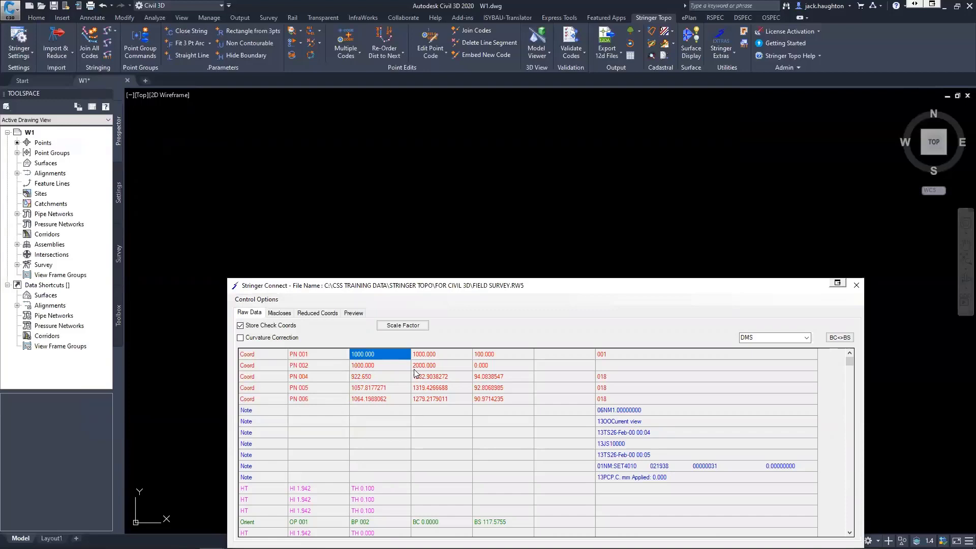
left_click_drag(430, 290, 331, 169)
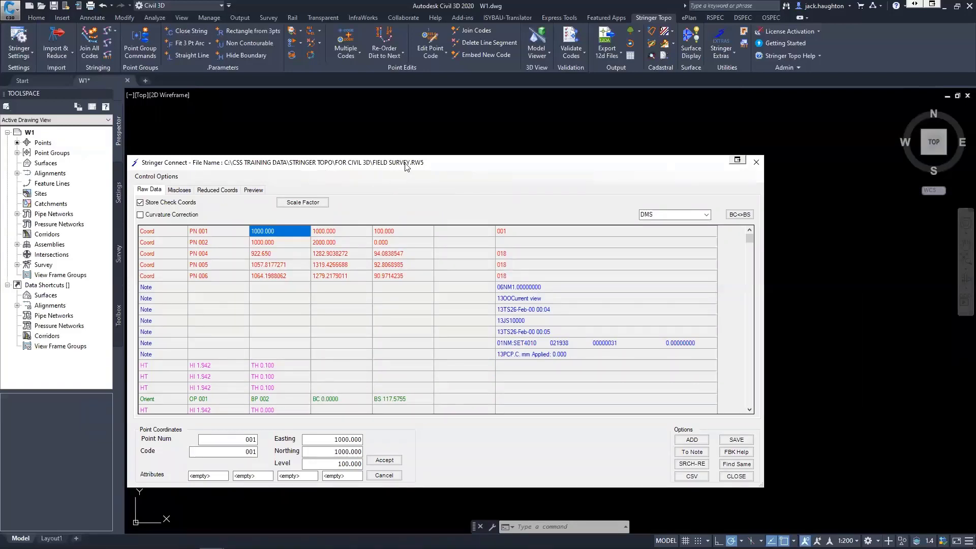
left_click_drag(406, 165, 434, 177)
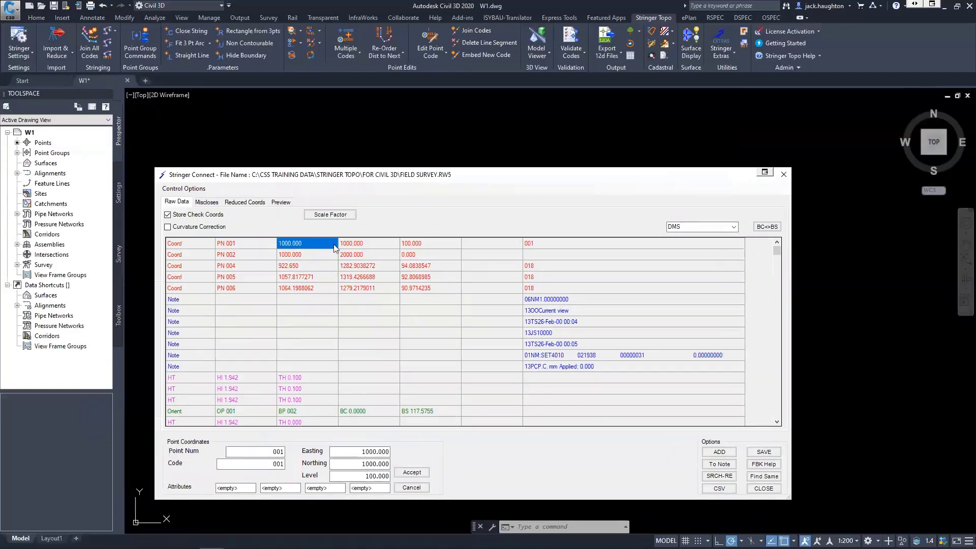
Get the control coordinates from the AutoCAD drawing and add the matched points to the RW5 file
left_click(189, 190)
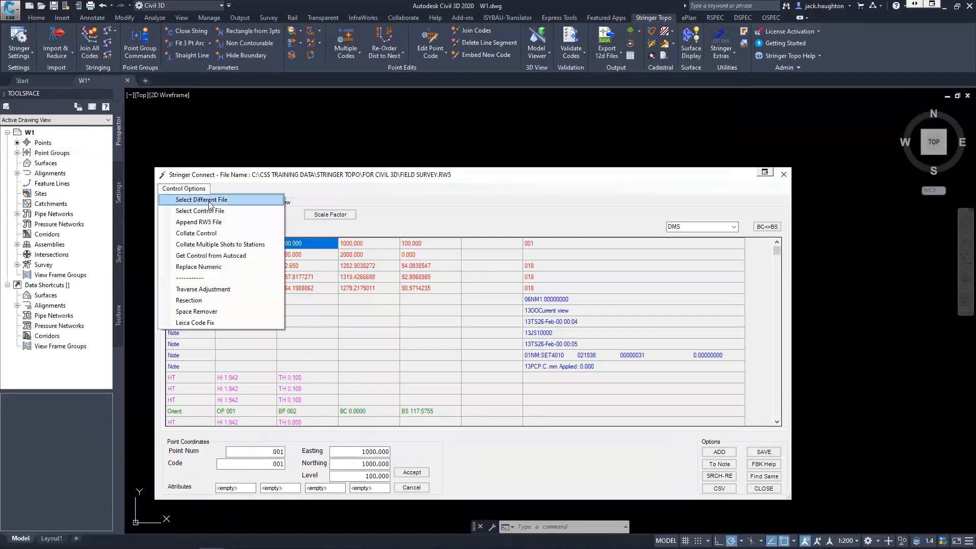
left_click(215, 256)
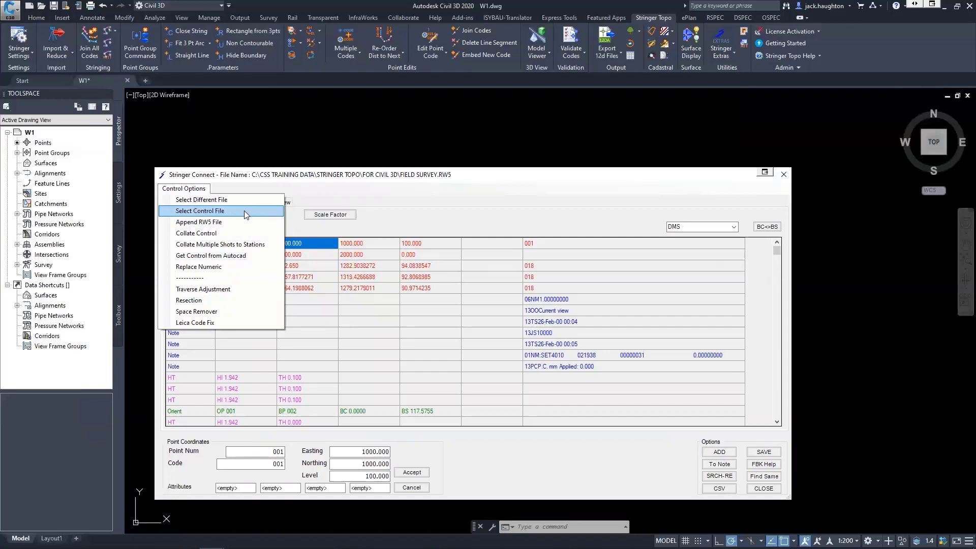
left_click(236, 256)
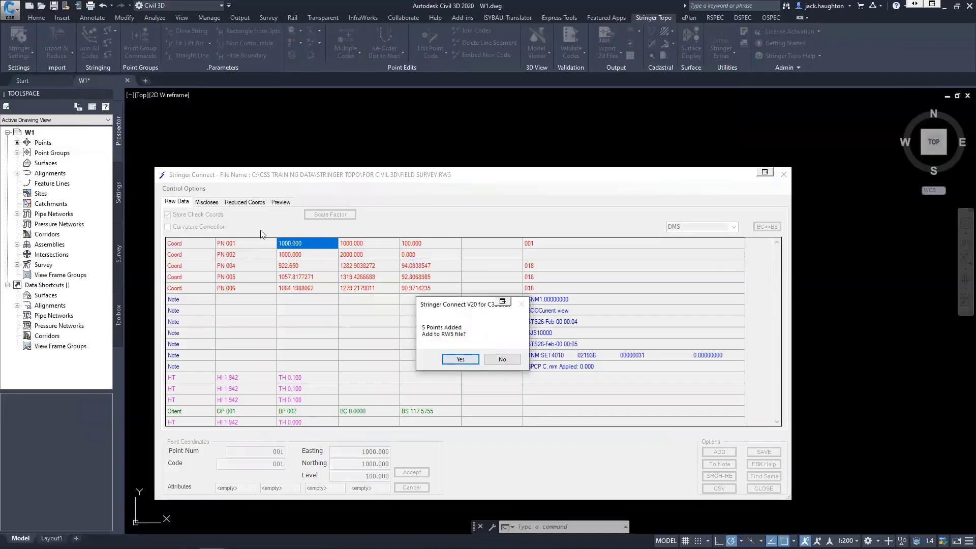
left_click(460, 359)
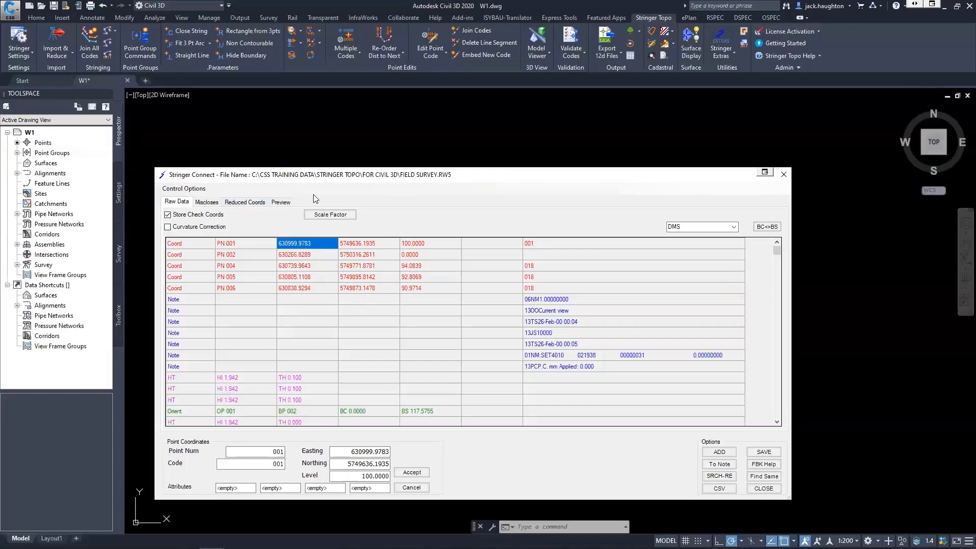
Transfer the reduced coordinates into the drawing as points, turning off the creation of error ellipses
left_click(261, 202)
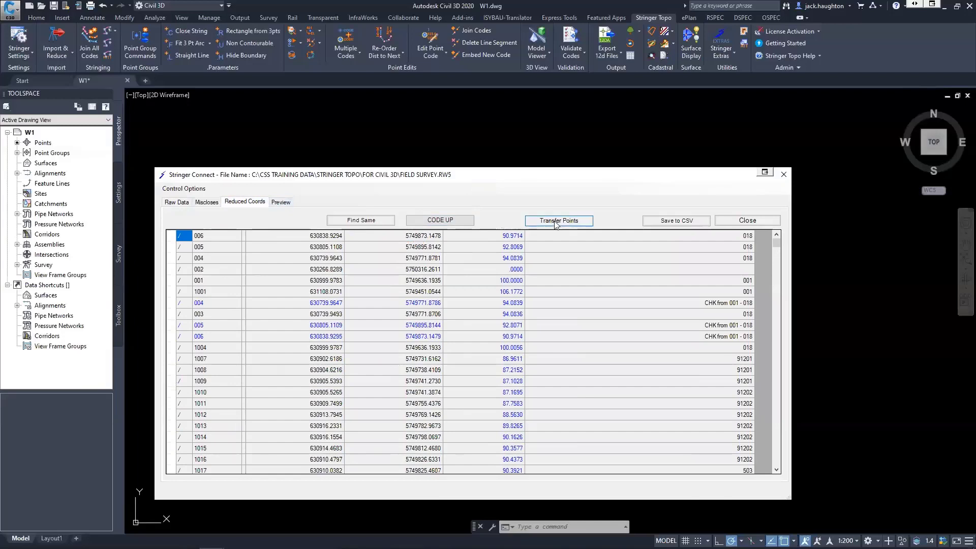
left_click(555, 222)
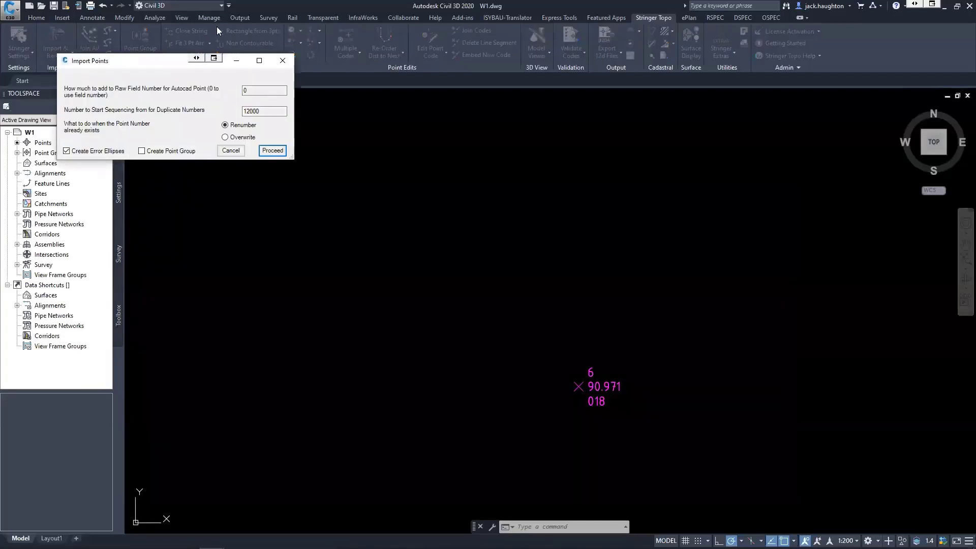
left_click(101, 151)
left_click(272, 151)
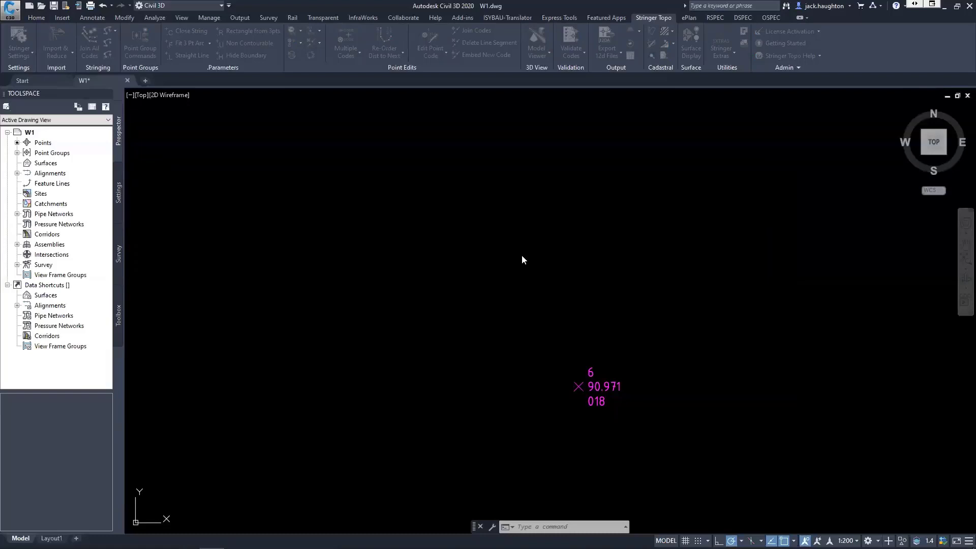
Examine the transferred survey points across the whole drawing, including the outlying point away from the main site
left_click(526, 310)
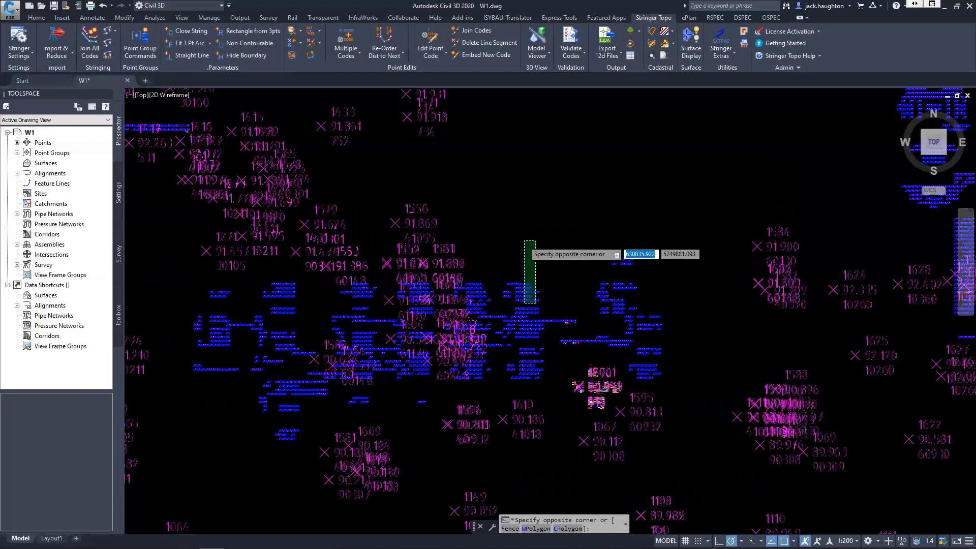
scroll(537, 257, "down", 6)
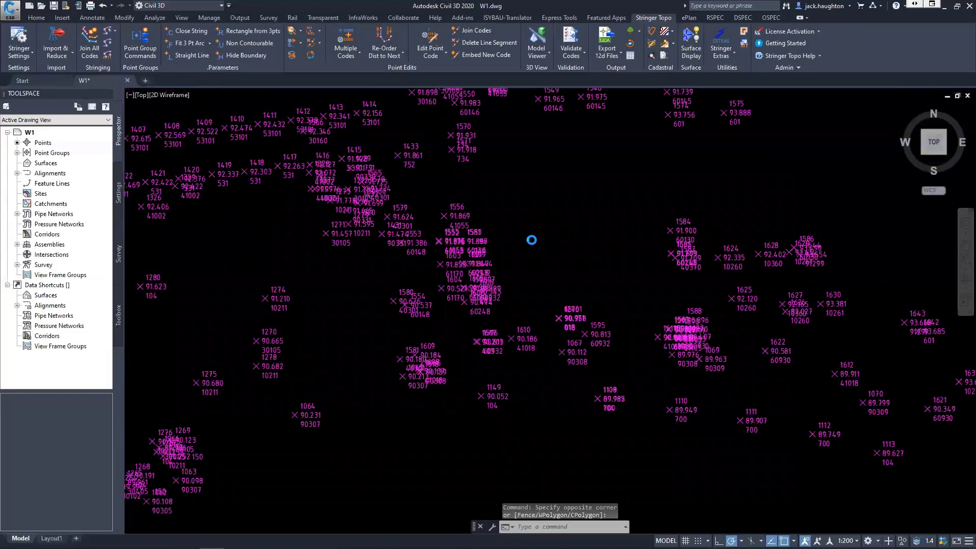
scroll(632, 349, "up", 3)
scroll(610, 327, "down", 3)
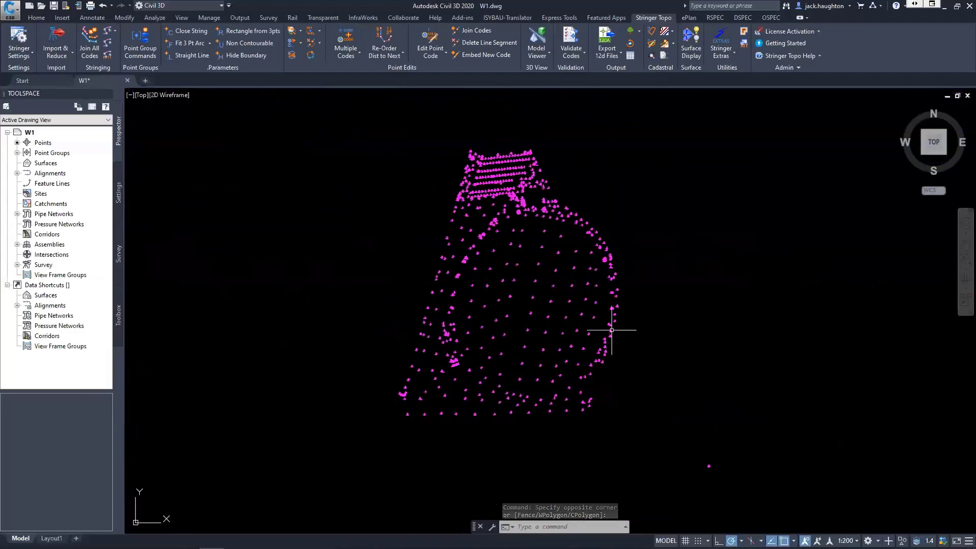
mouse_move(612, 330)
scroll(592, 280, "down", 2)
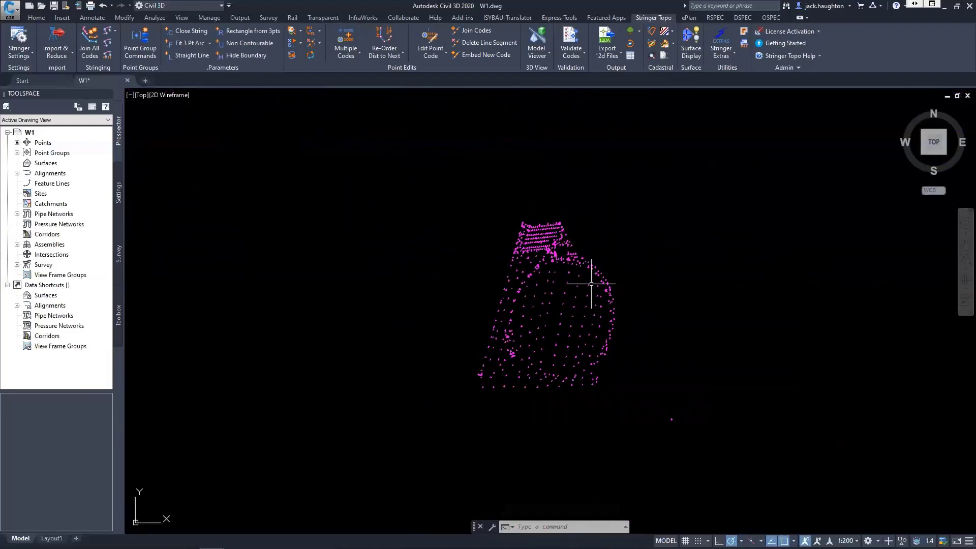
scroll(591, 284, "up", 2)
scroll(584, 294, "down", 2)
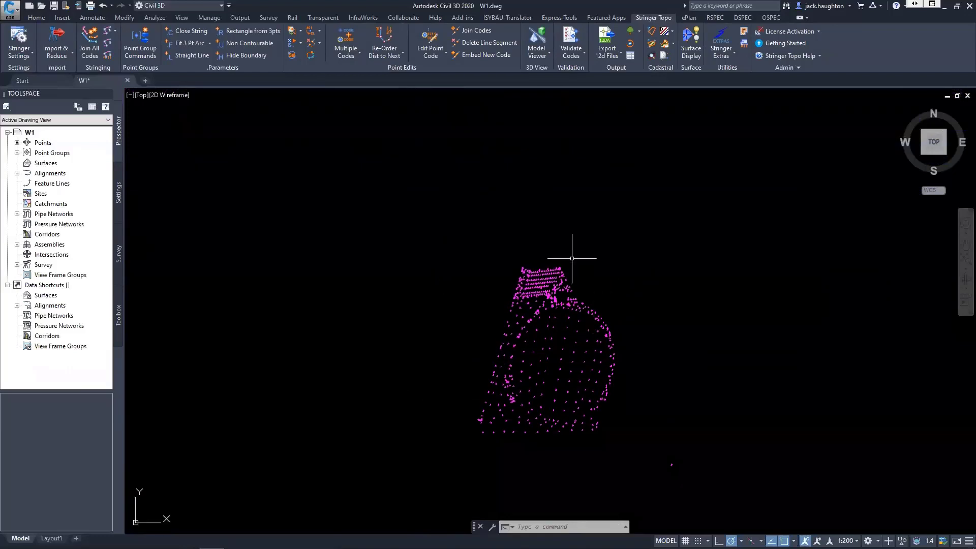
middle_click_drag(688, 457, 645, 398)
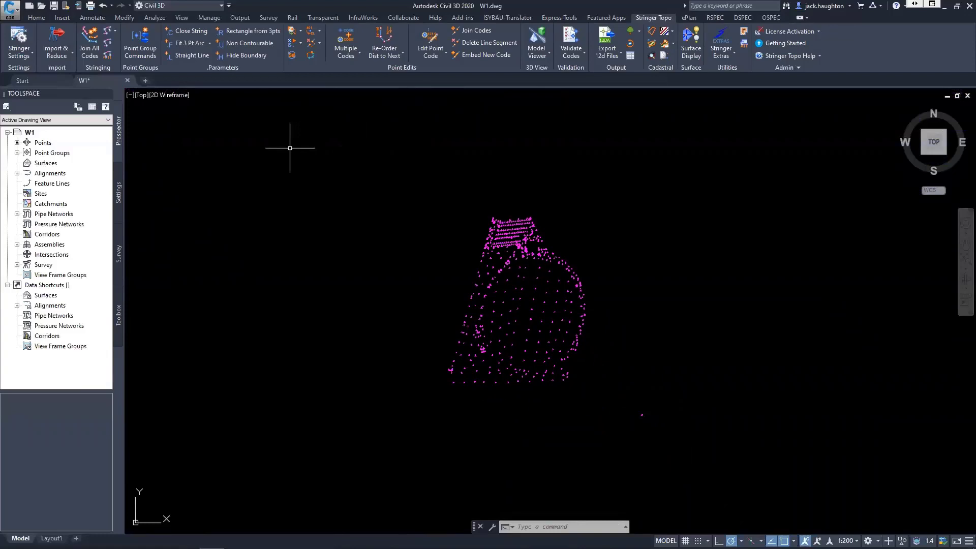
Close drawing W1 and open the recent drawing W2
left_click(128, 81)
left_click(504, 302)
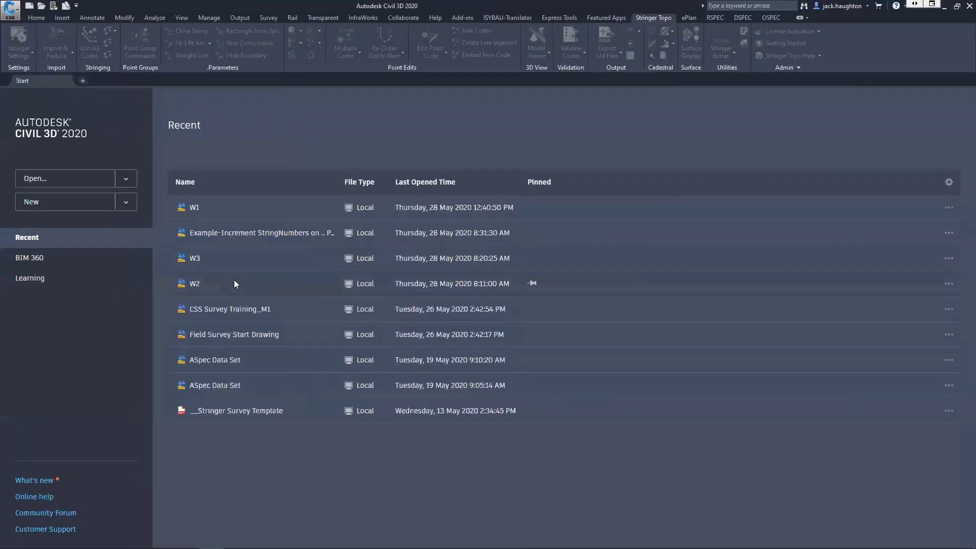
left_click(197, 283)
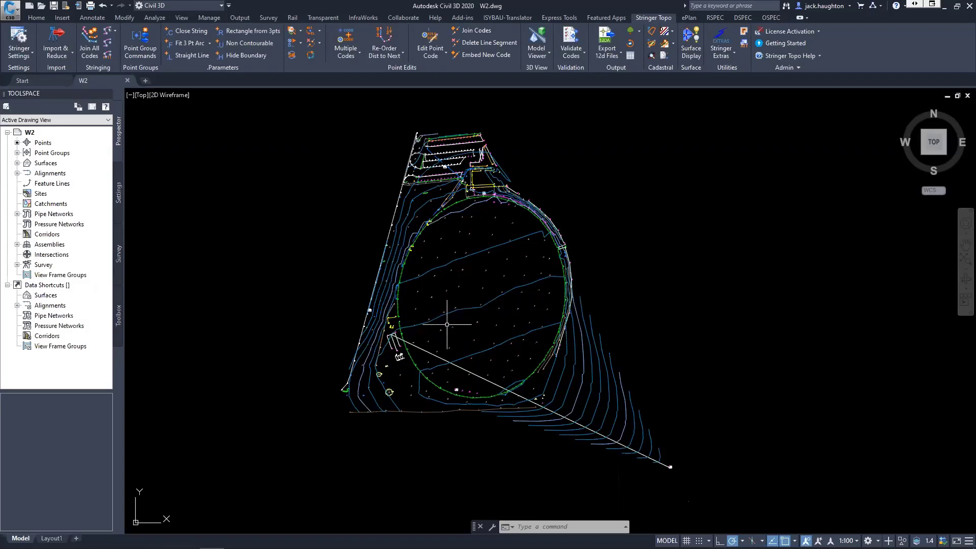
middle_click_drag(425, 336, 436, 323)
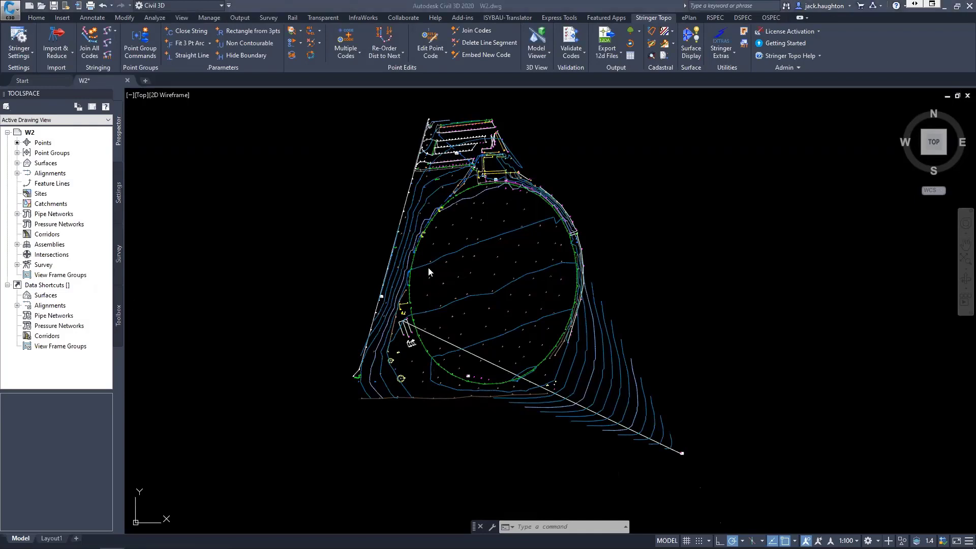
scroll(428, 272, "up", 5)
middle_click_drag(446, 344, 467, 321)
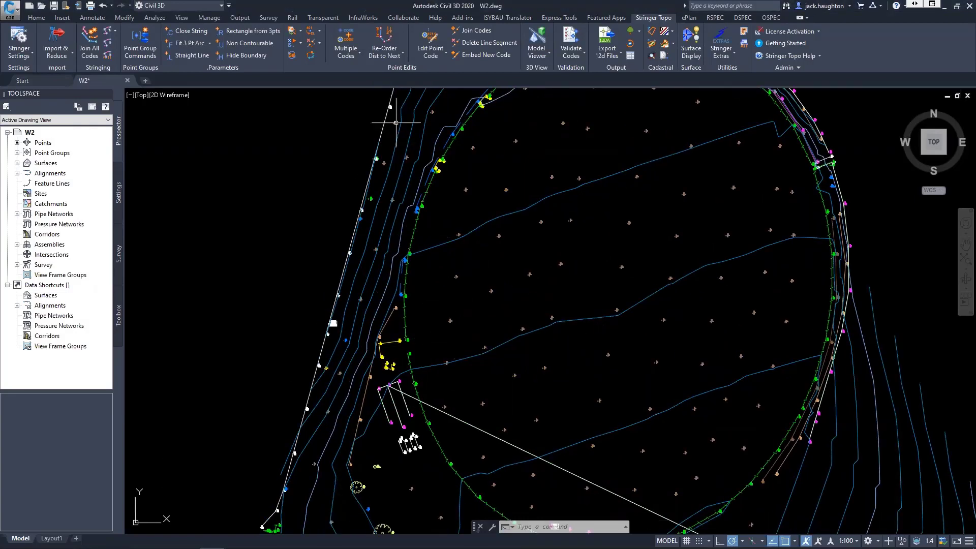
Apply the code of point 1186 to point 1043 as an additional code using Multiple Codes
left_click(346, 52)
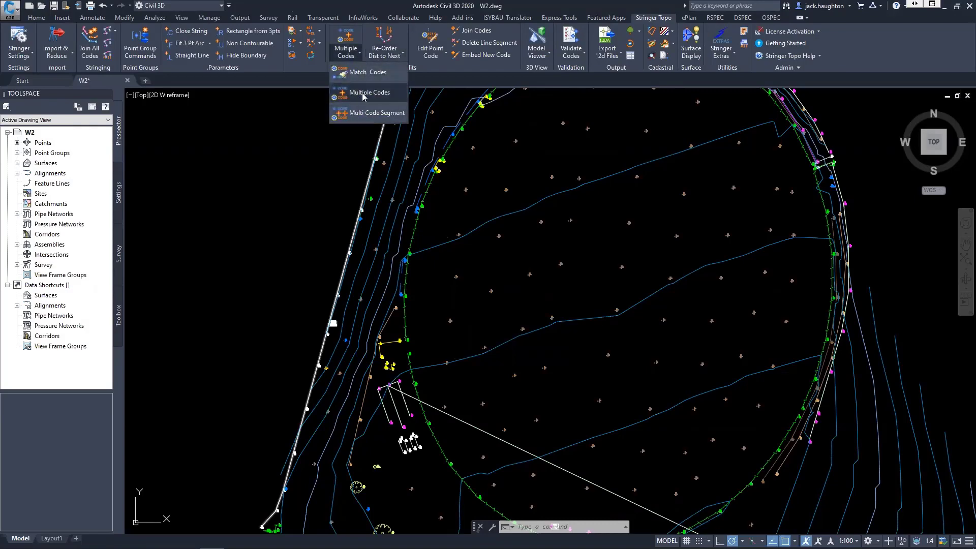
left_click(466, 372)
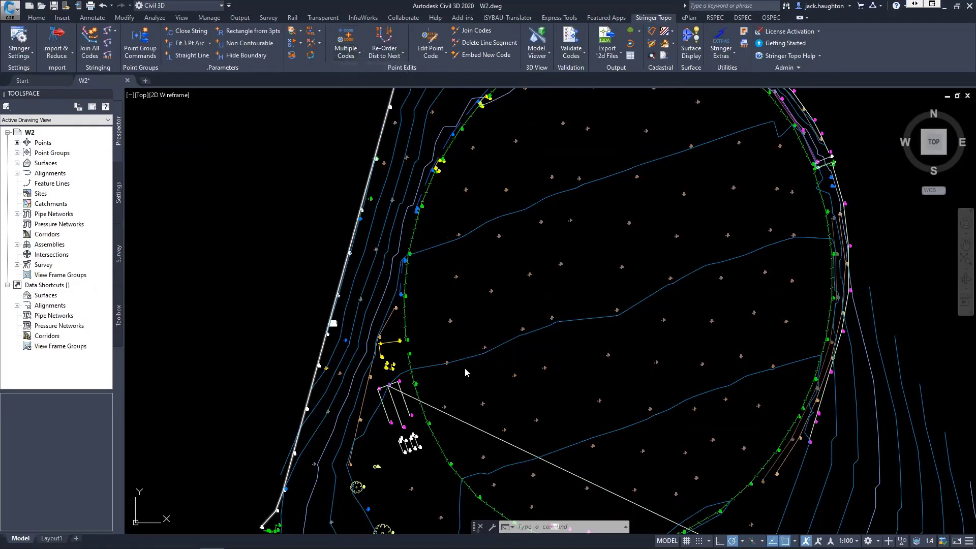
scroll(475, 399, "up", 6)
scroll(414, 148, "up", 5)
scroll(378, 312, "down", 2)
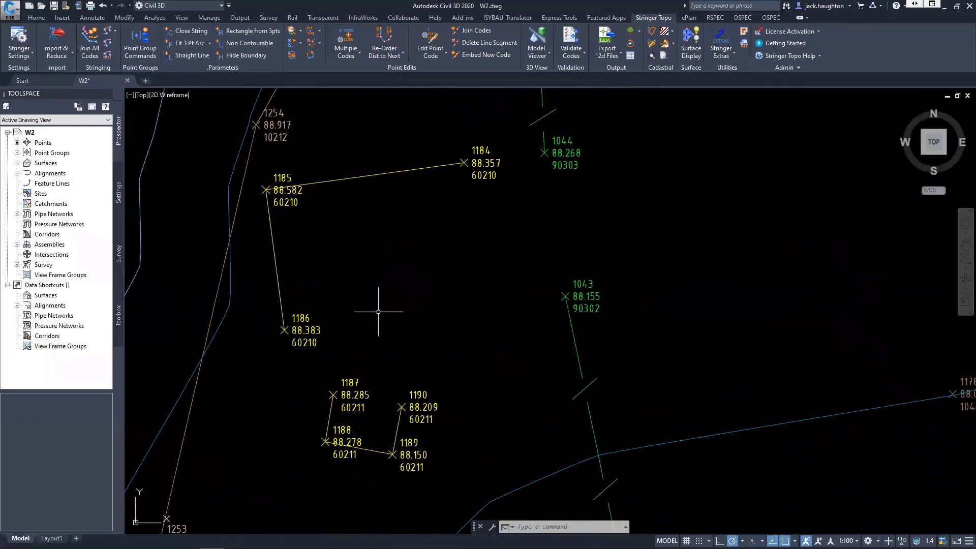
mouse_move(604, 289)
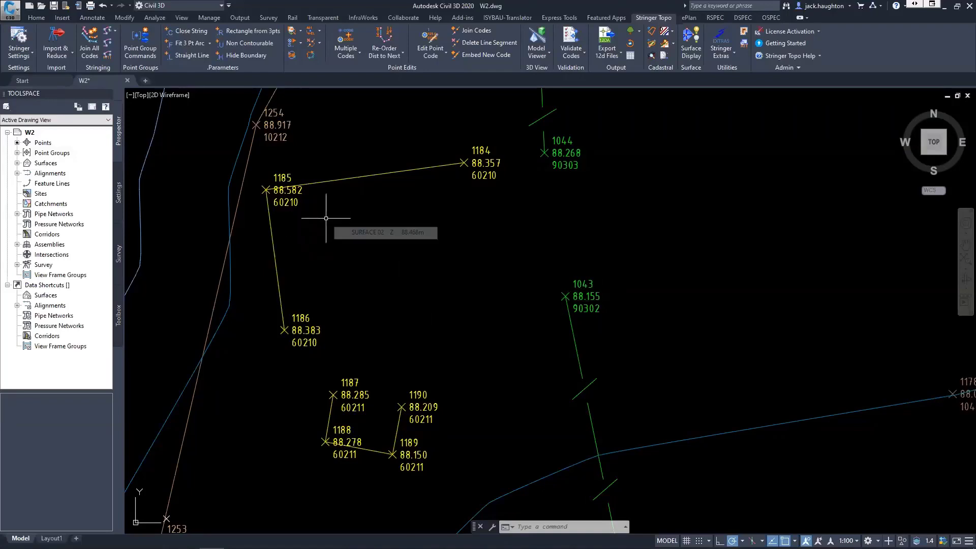
left_click(352, 56)
left_click(362, 102)
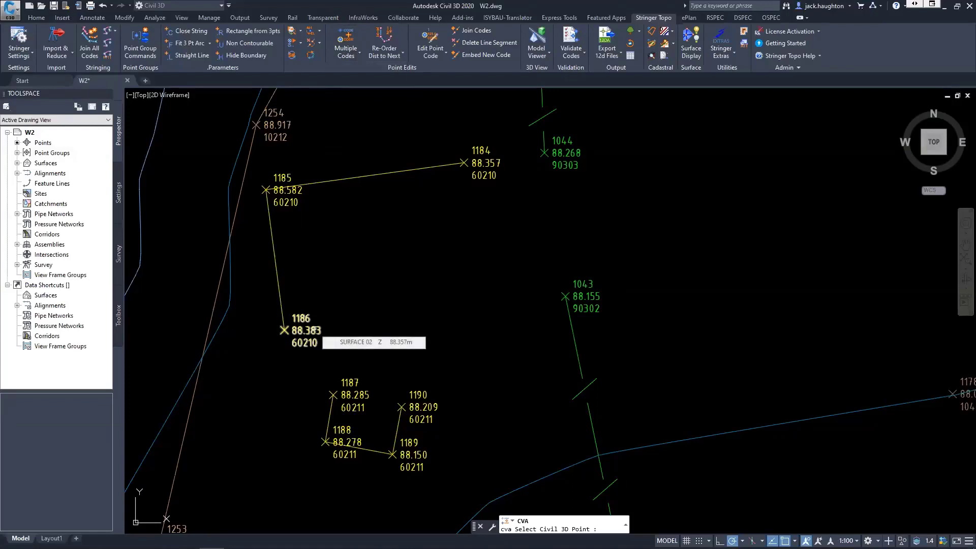
left_click(314, 330)
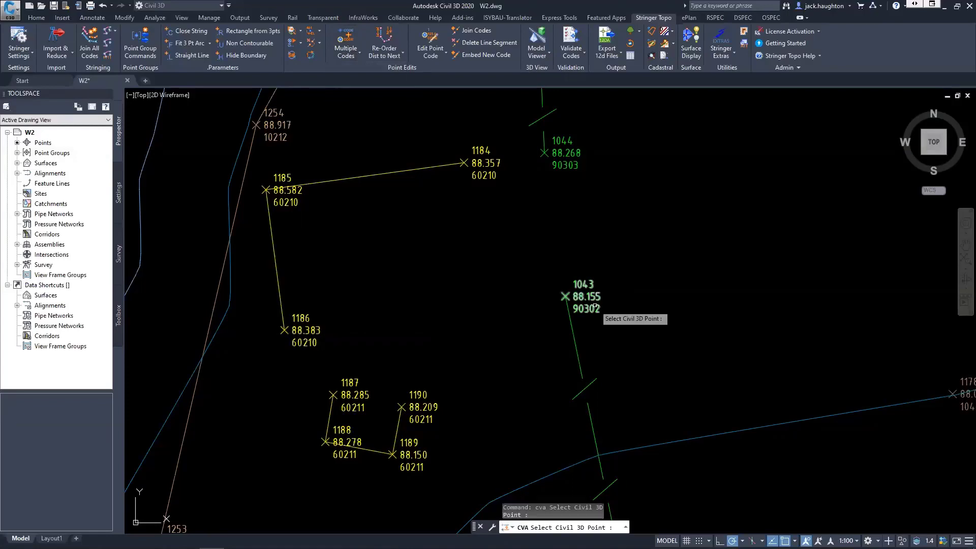
left_click(592, 306)
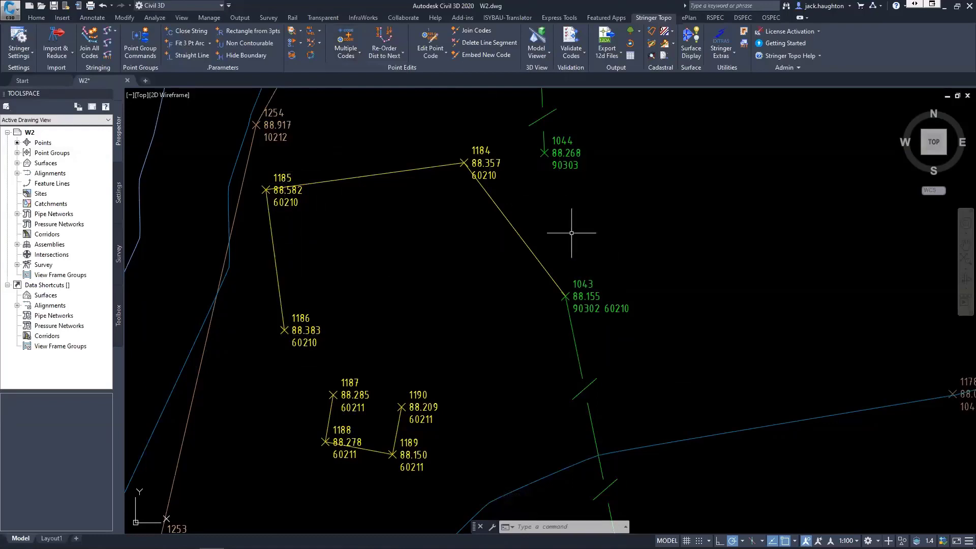
Delete the line segment between points 1184 and 1043 with Delete Line Segment
middle_click_drag(567, 229, 555, 269)
scroll(610, 363, "up", 2)
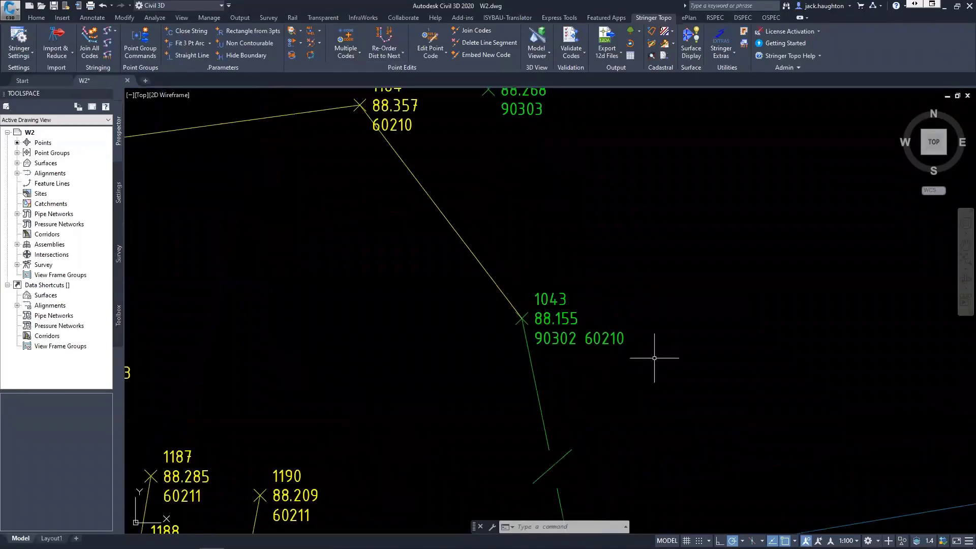
scroll(401, 259, "down", 4)
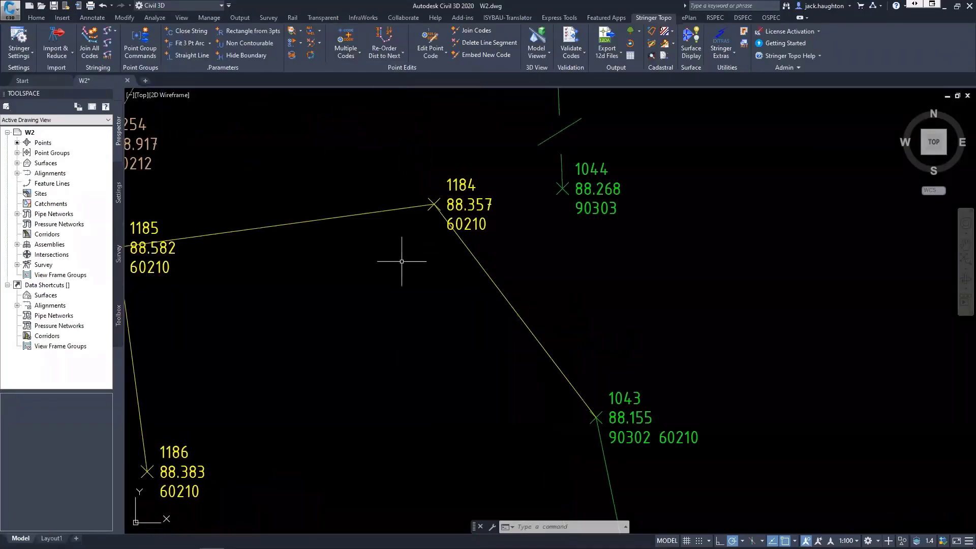
mouse_move(421, 189)
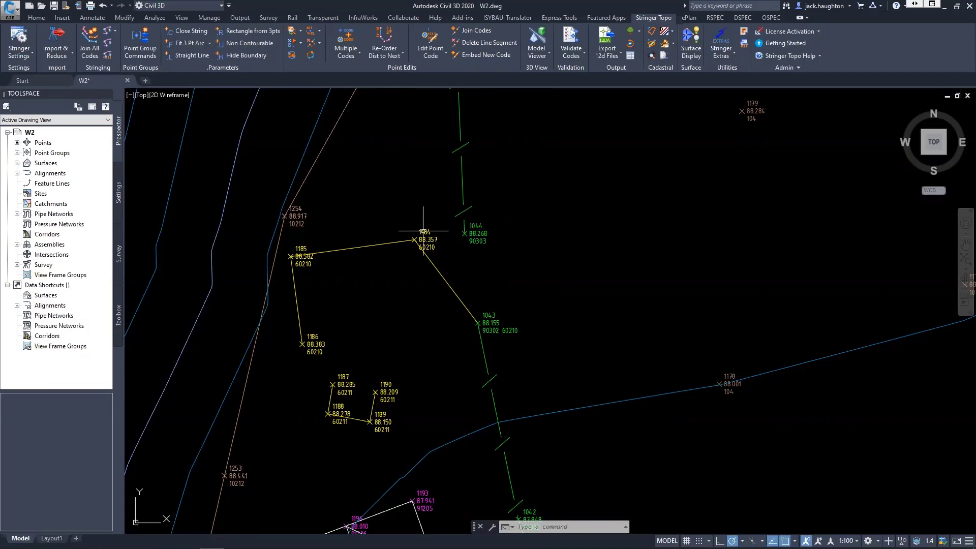
left_click(343, 51)
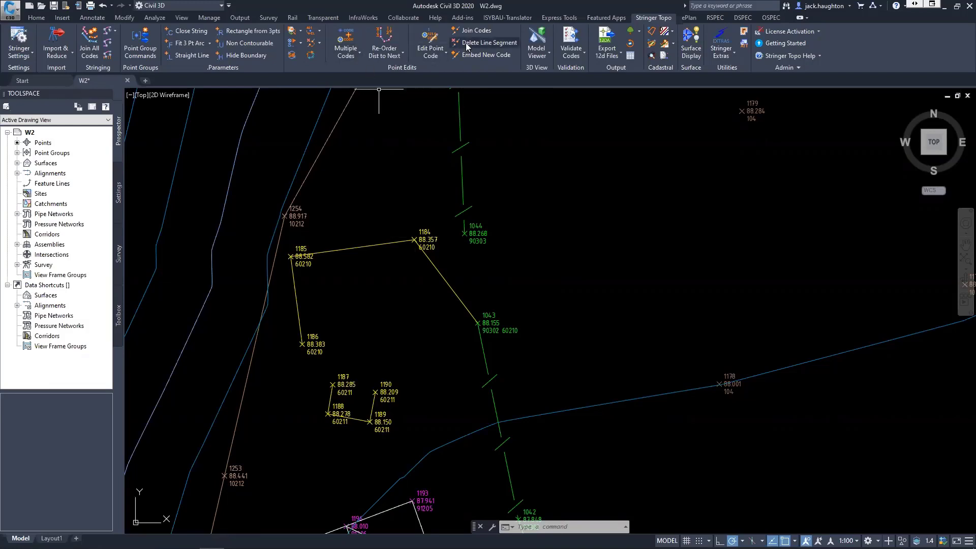
left_click(440, 272)
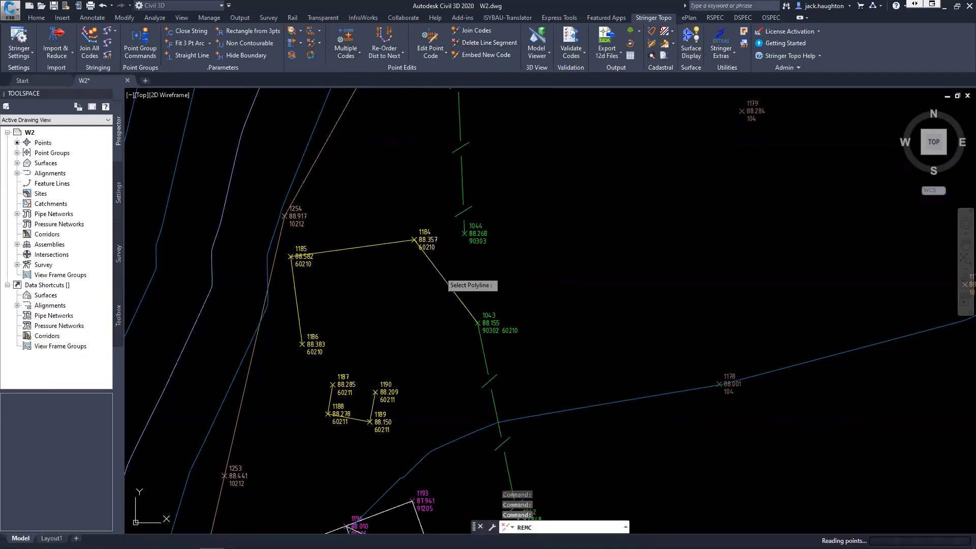
scroll(435, 257, "up", 4)
middle_click_drag(441, 203, 441, 226)
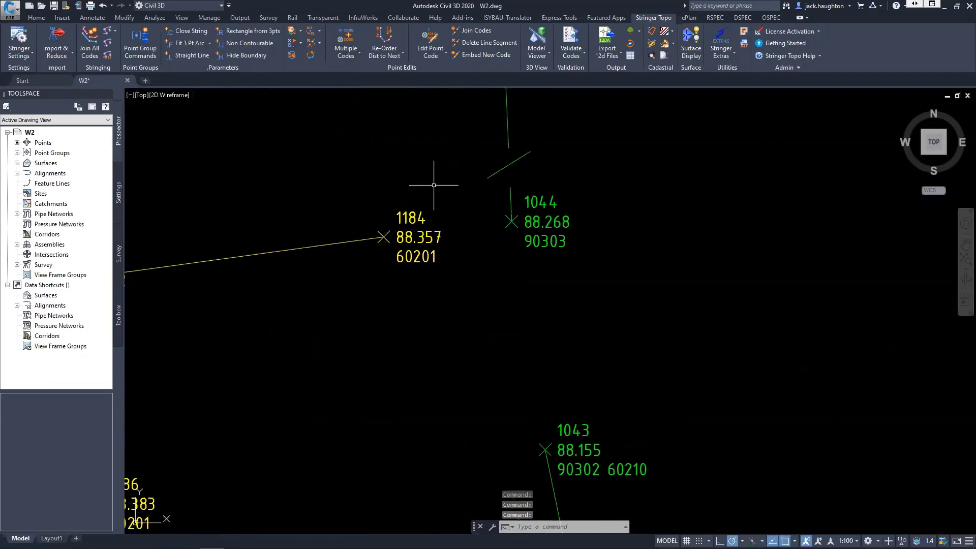
Join points 1184 and 1044 with a separate coded line using Multi Code Segment
left_click(355, 57)
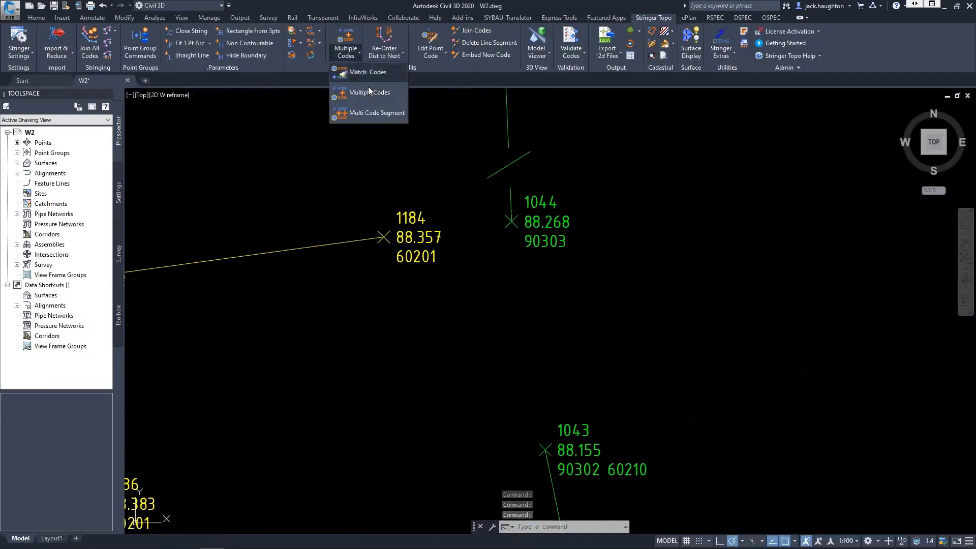
left_click(369, 115)
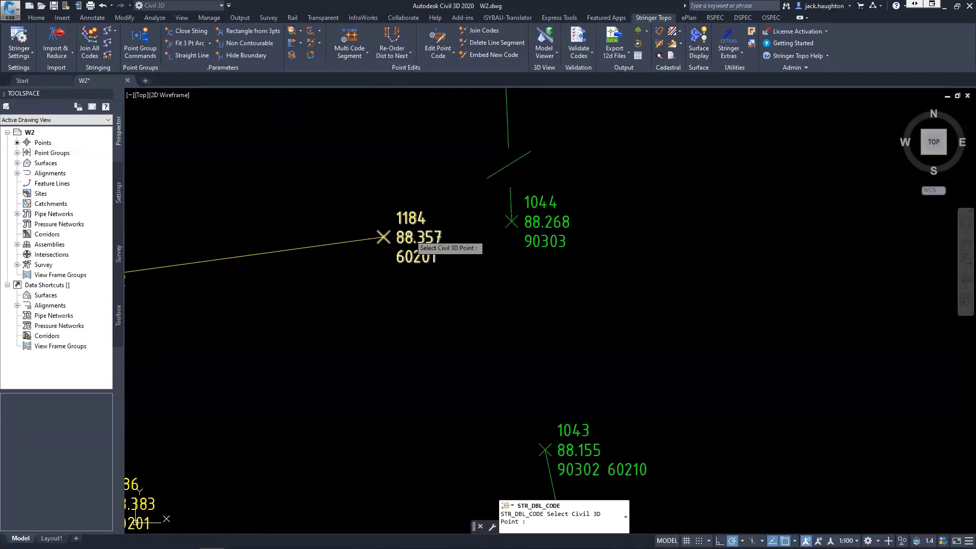
left_click(407, 238)
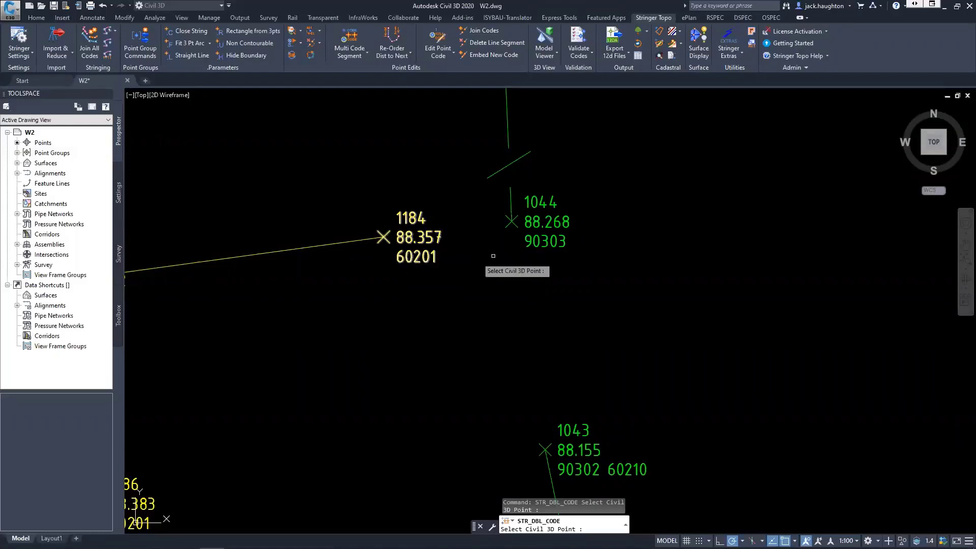
left_click(528, 238)
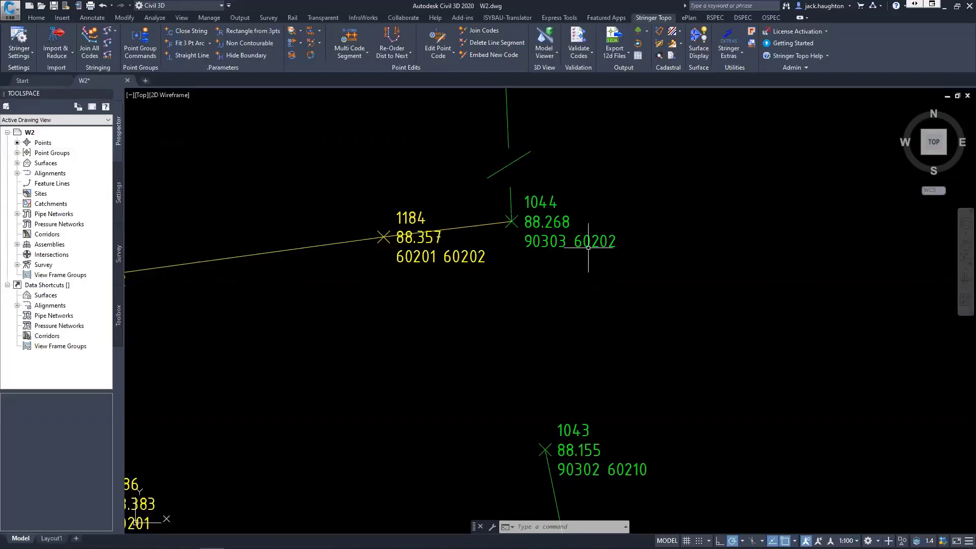
mouse_move(611, 239)
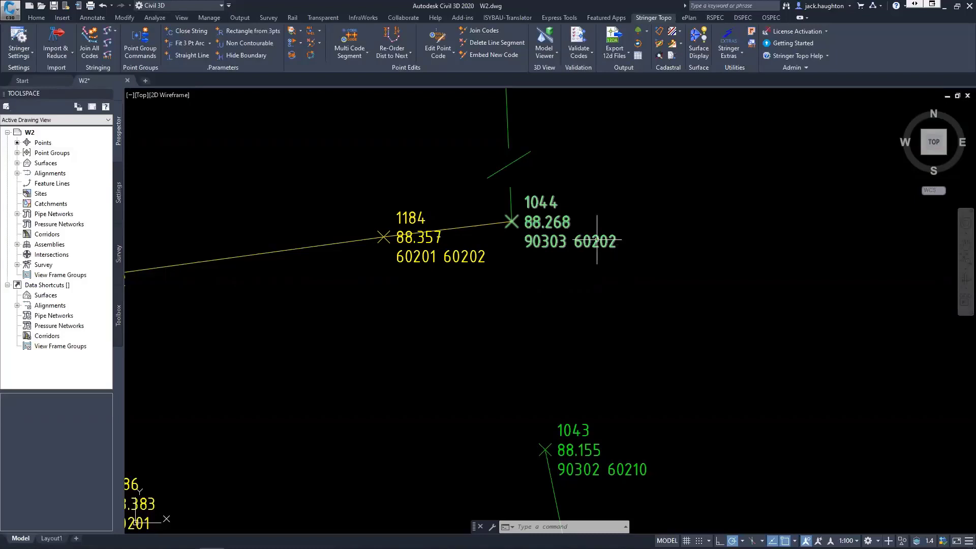
Examine the crossing linework between the points coded 53140, from 1490 to 1499
scroll(497, 239, "down", 4)
scroll(475, 213, "down", 4)
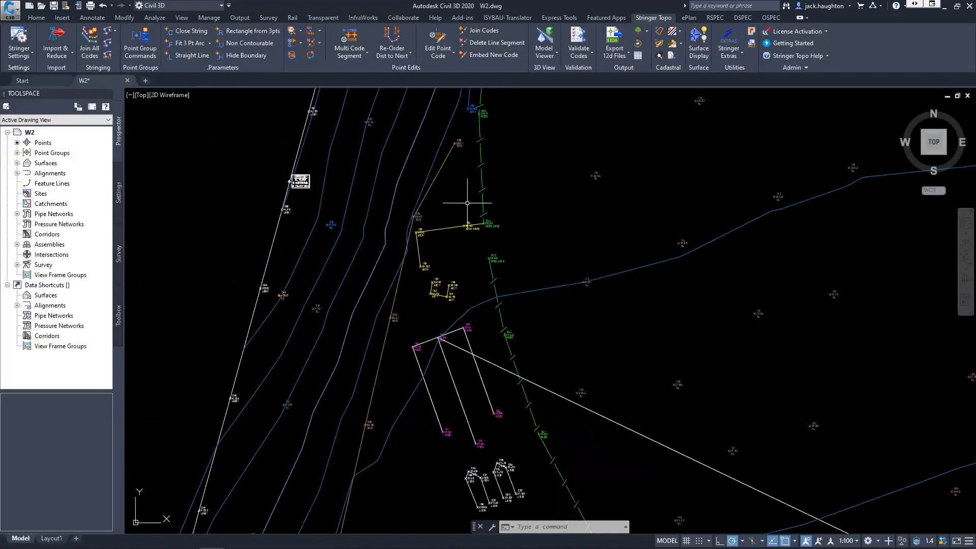
mouse_move(450, 208)
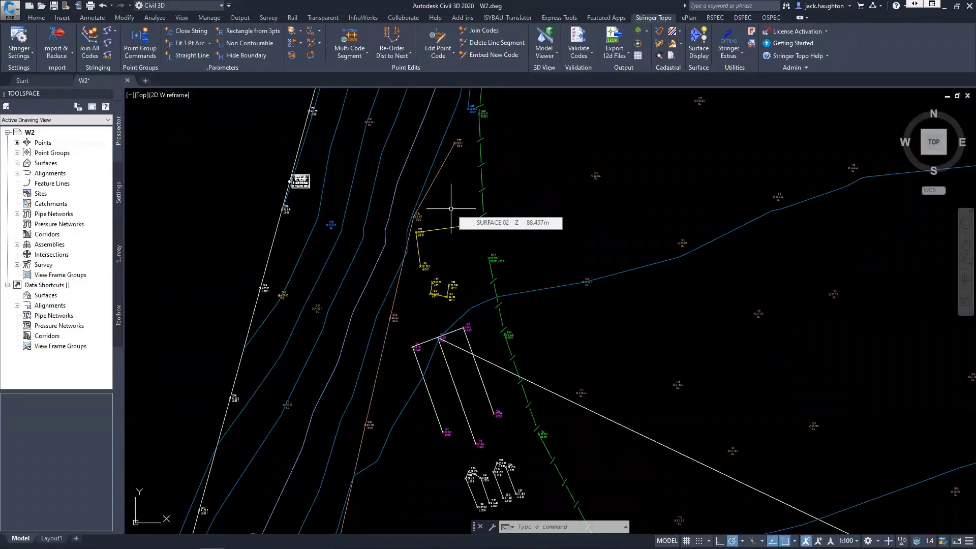
scroll(451, 208, "down", 6)
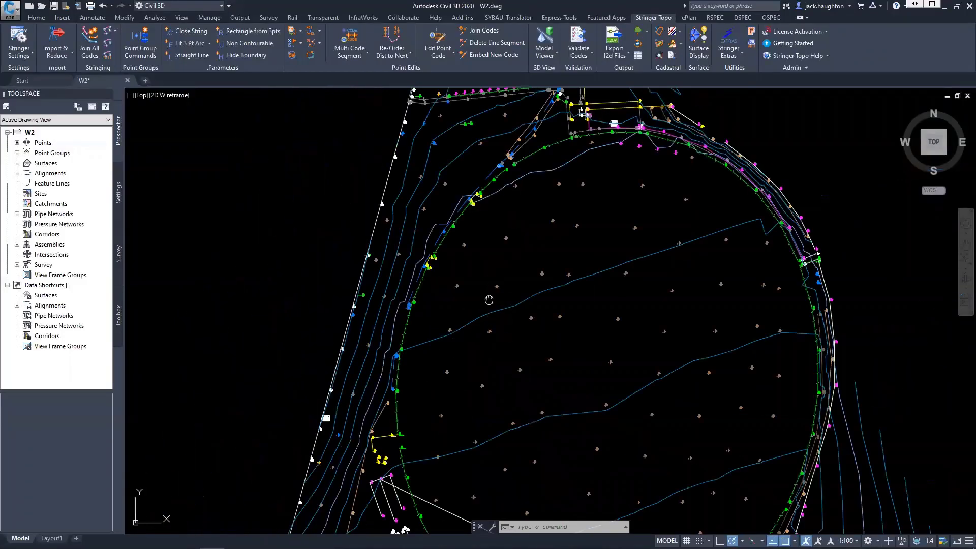
scroll(533, 323, "up", 2)
scroll(533, 324, "up", 8)
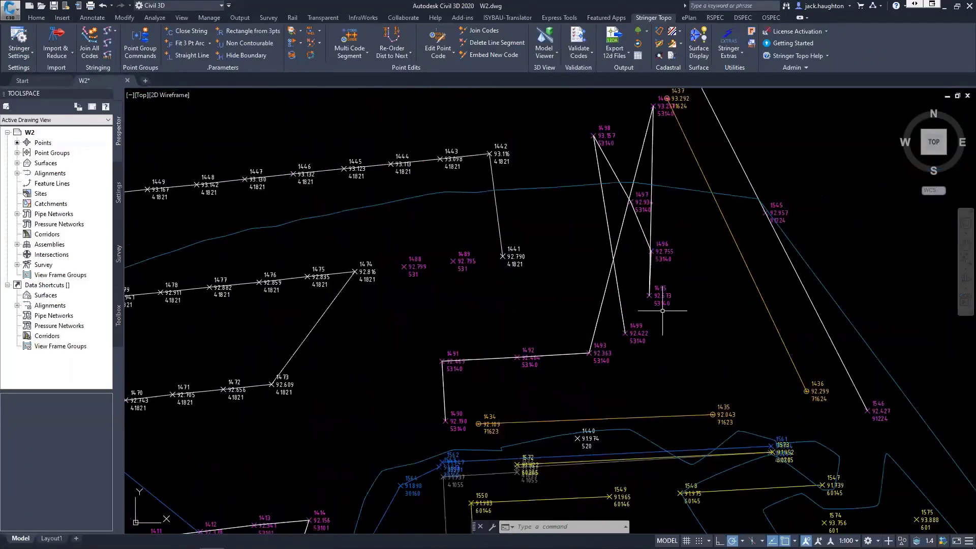
scroll(649, 268, "down", 5)
scroll(608, 283, "up", 3)
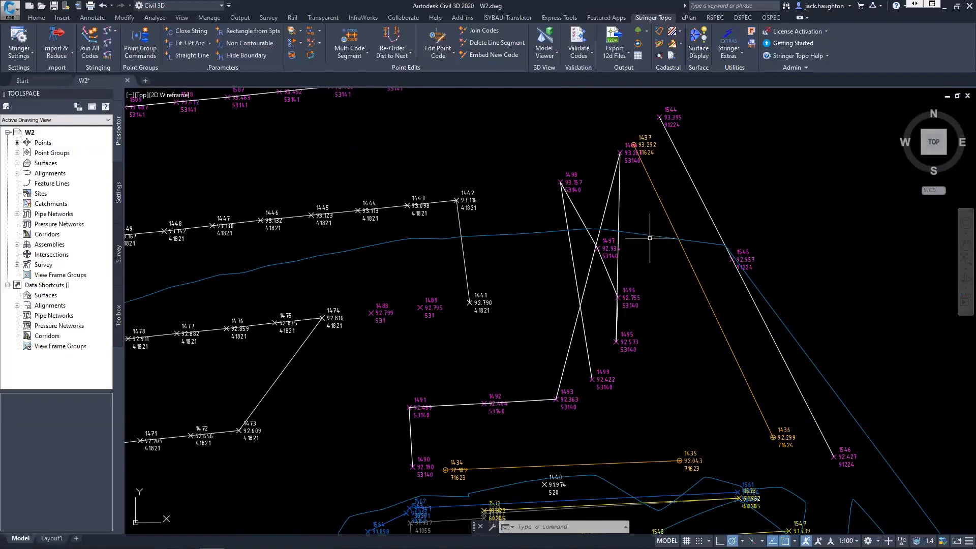
mouse_move(657, 246)
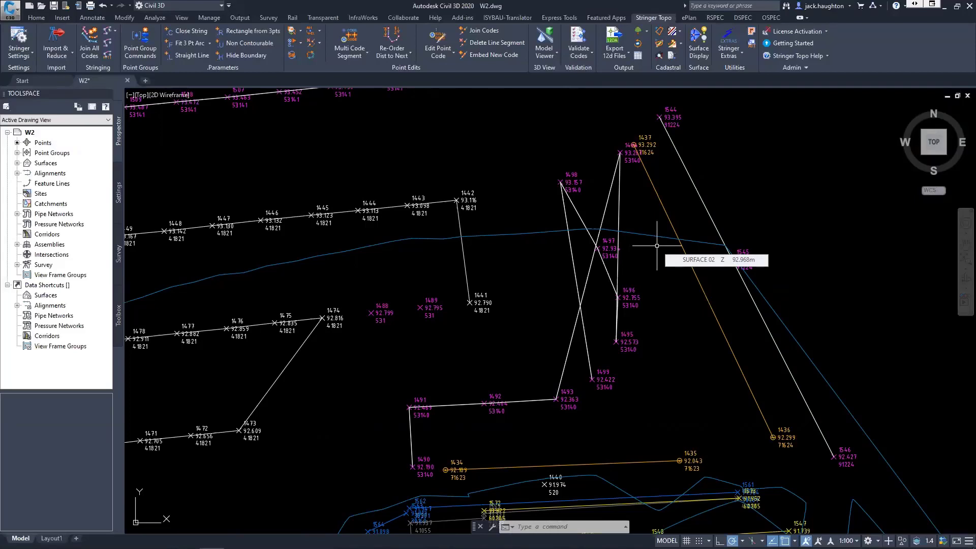
scroll(625, 389, "up", 4)
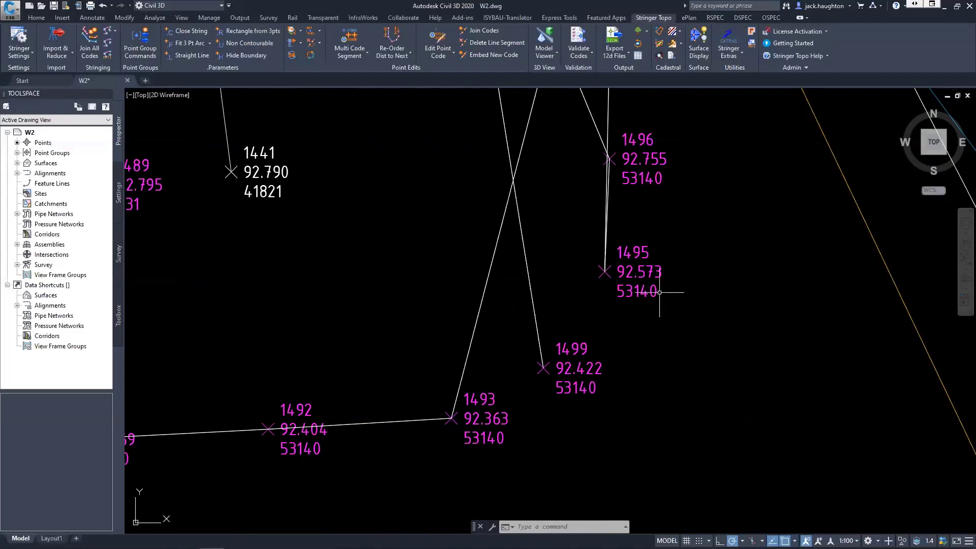
scroll(610, 230, "down", 2)
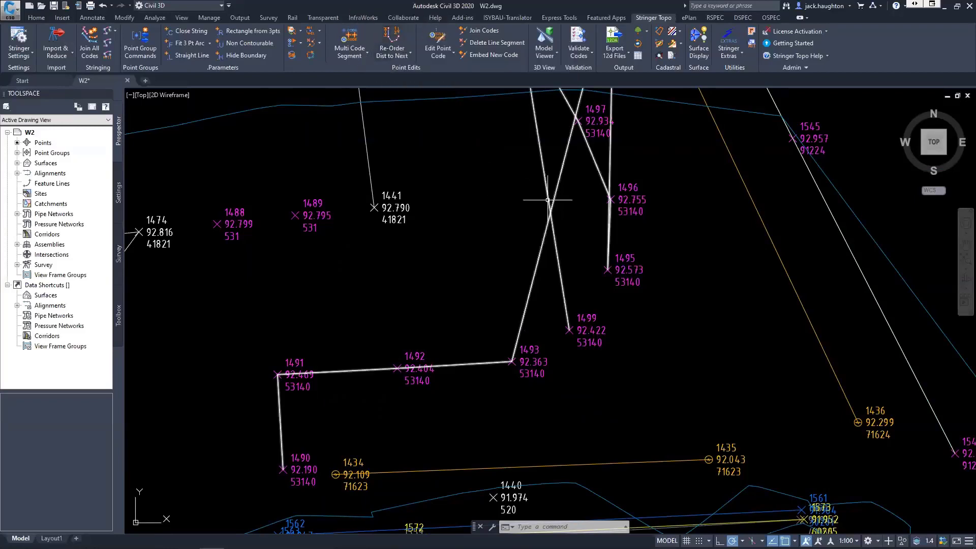
scroll(539, 294, "down", 2)
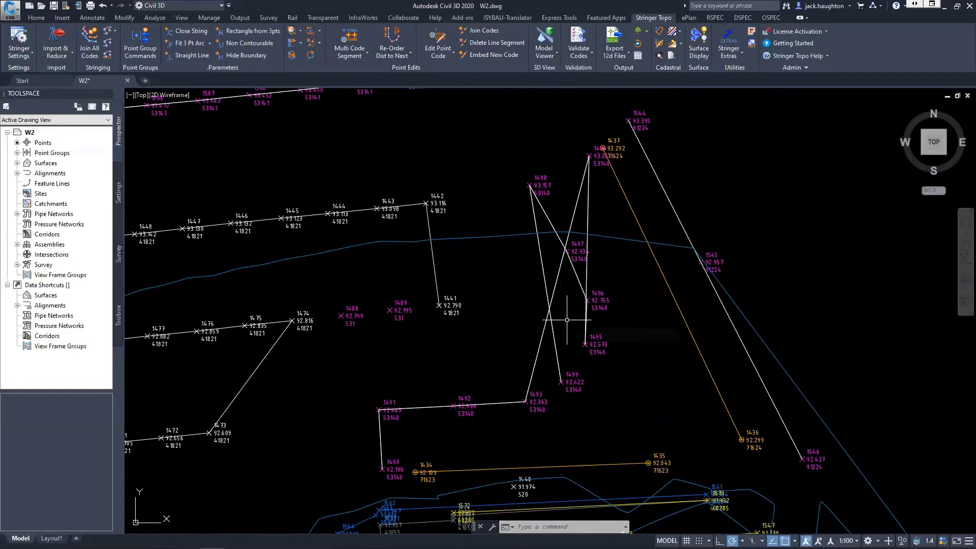
Re-order the 53140 string with Re-Order By Selection, picking points 1499, 1495, 1496, 1497, 1498 and 1494 in sequence
mouse_move(567, 320)
left_click(410, 55)
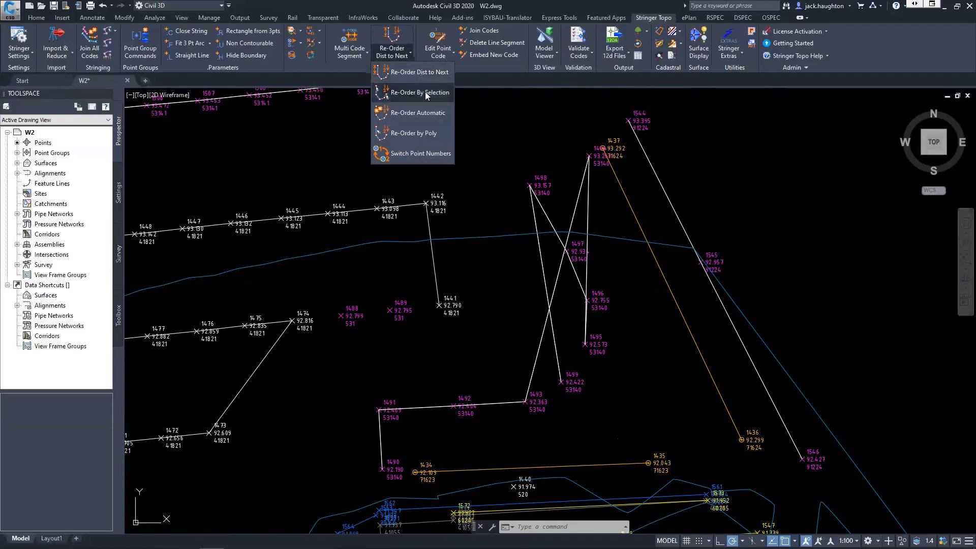
left_click(430, 96)
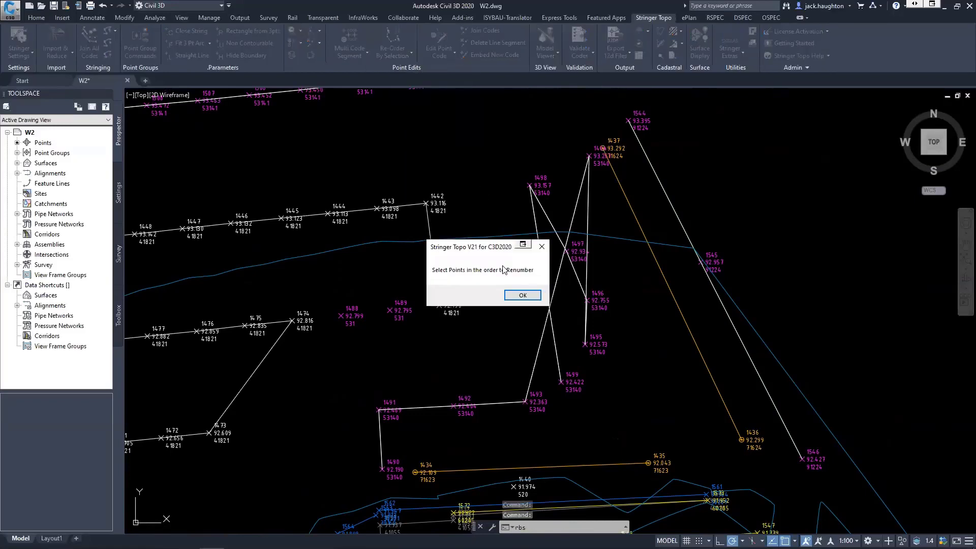
left_click(518, 297)
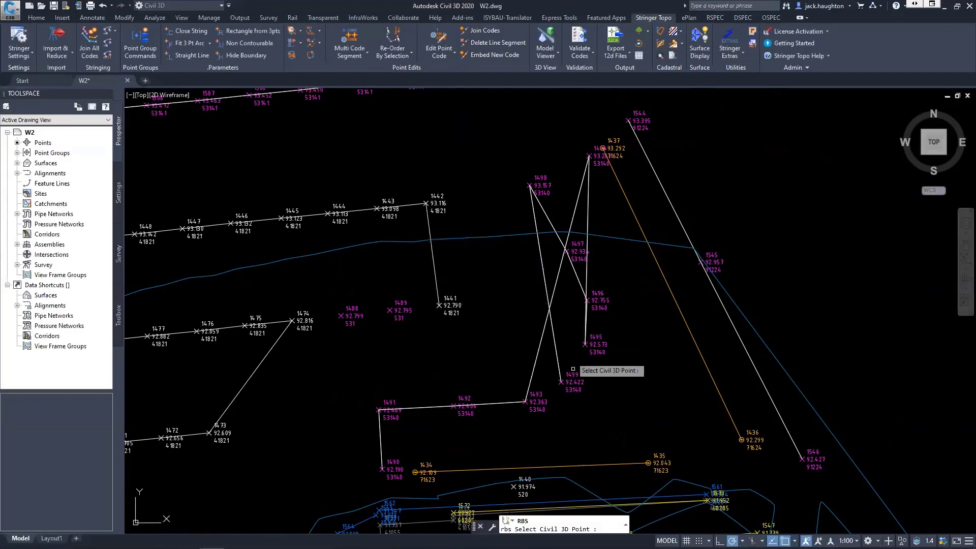
scroll(564, 429, "up", 2)
middle_click_drag(555, 440, 562, 419)
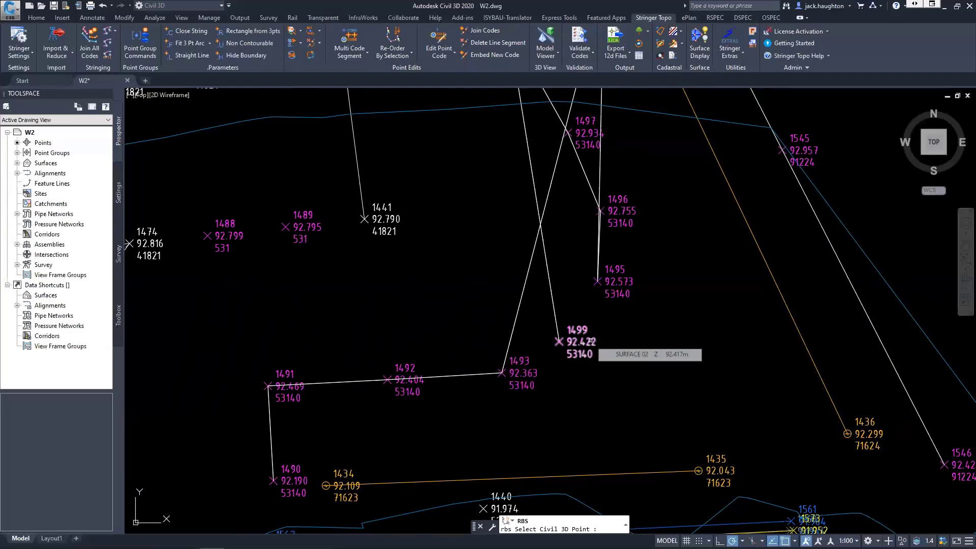
left_click(591, 340)
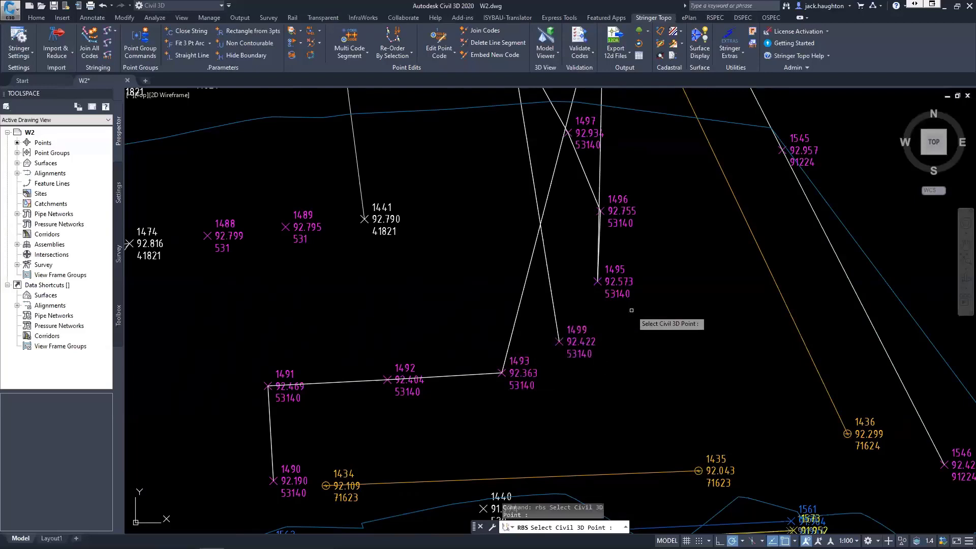
left_click(621, 286)
left_click(621, 287)
left_click(623, 212)
middle_click_drag(623, 212, 620, 362)
left_click(590, 285)
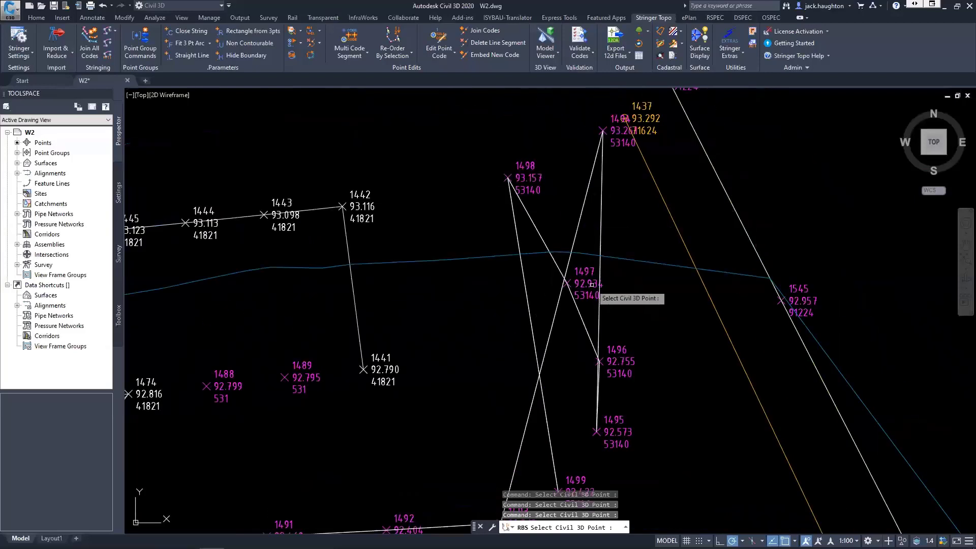
left_click(626, 142)
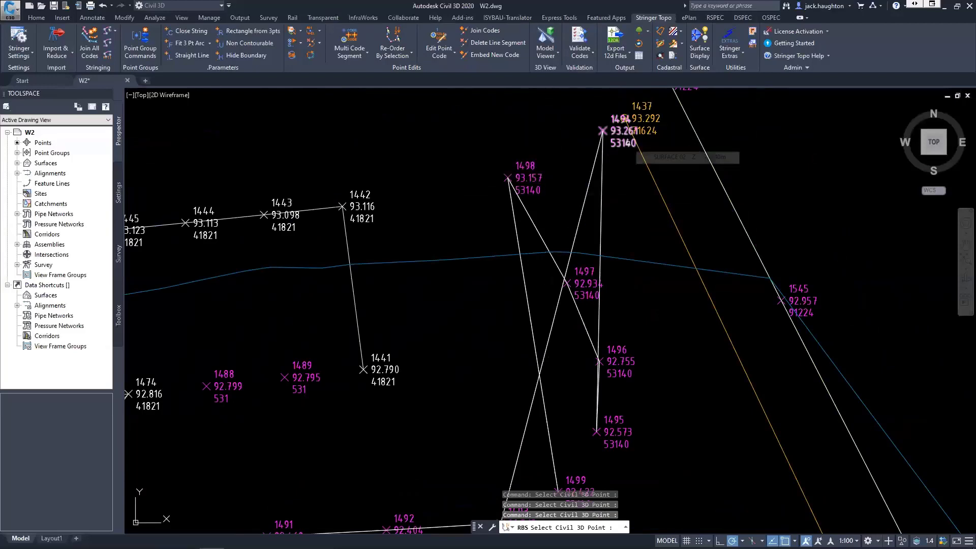
key("Return")
Review the re-ordered 53140 string from point 1490 to 1494 and the linework around it
middle_click_drag(694, 442, 674, 332)
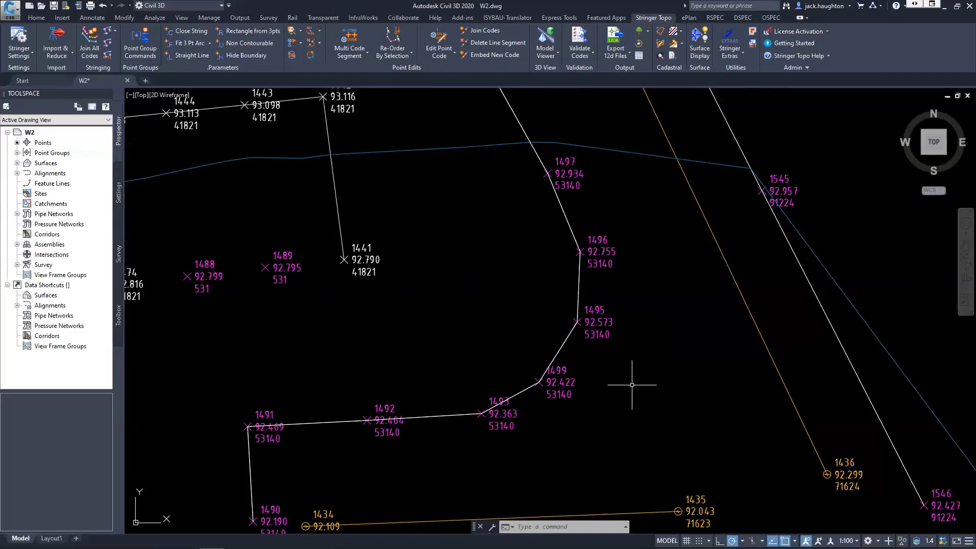
middle_click_drag(627, 388, 640, 389)
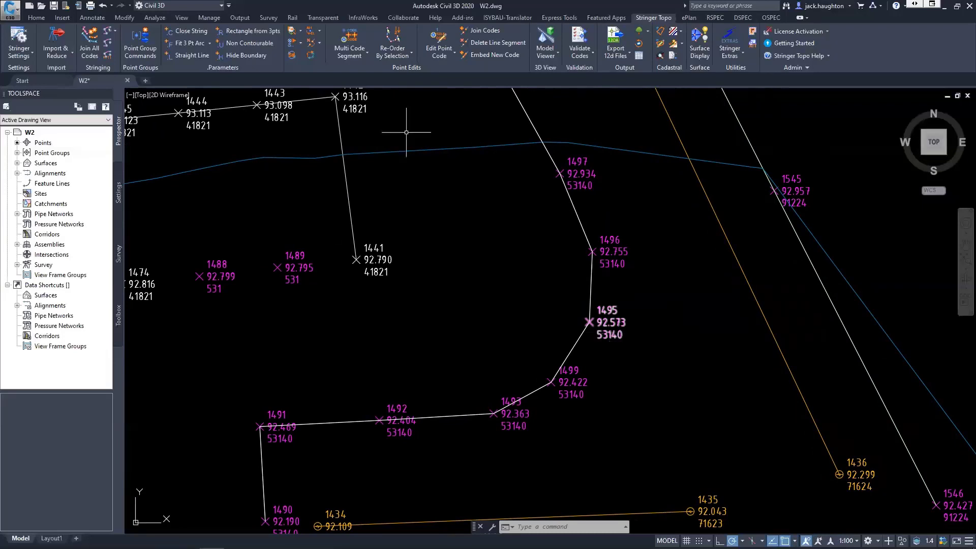
left_click(409, 55)
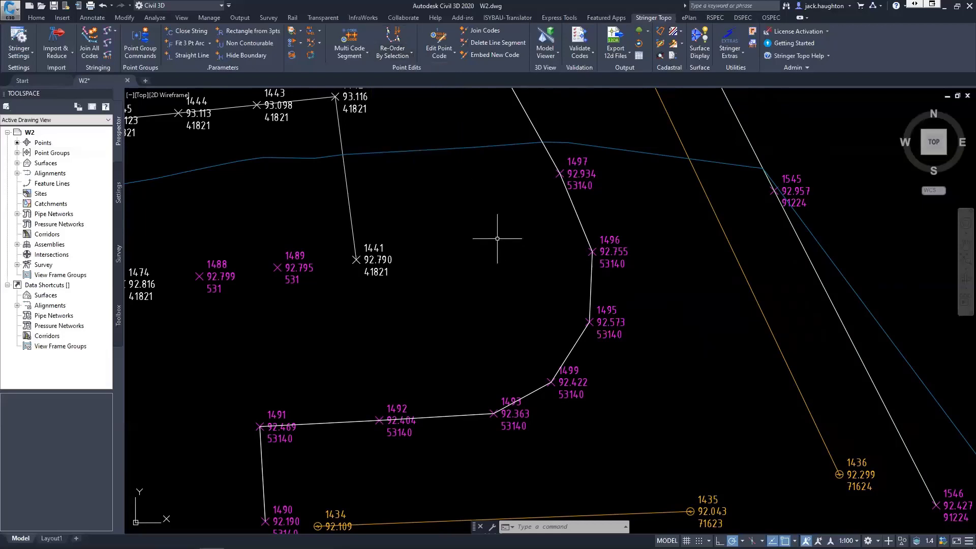
scroll(494, 265, "down", 2)
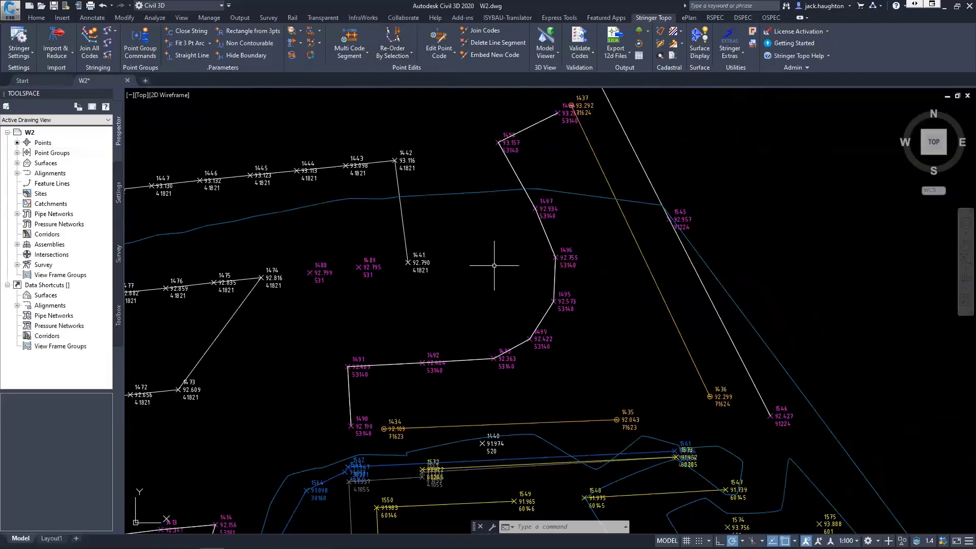
mouse_move(449, 282)
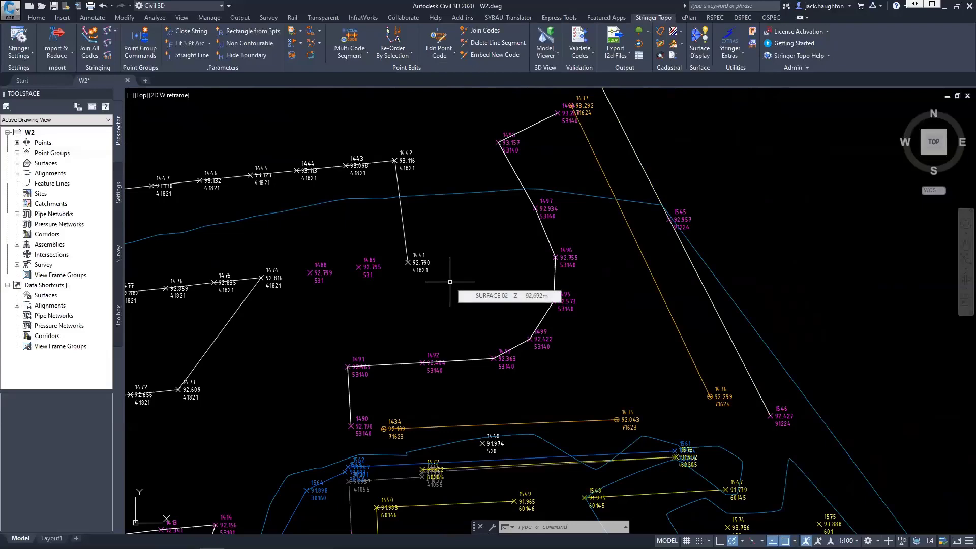
scroll(458, 274, "down", 2)
mouse_move(465, 300)
middle_mouse_down()
mouse_move(485, 249)
mouse_move(501, 257)
middle_mouse_up()
mouse_move(502, 258)
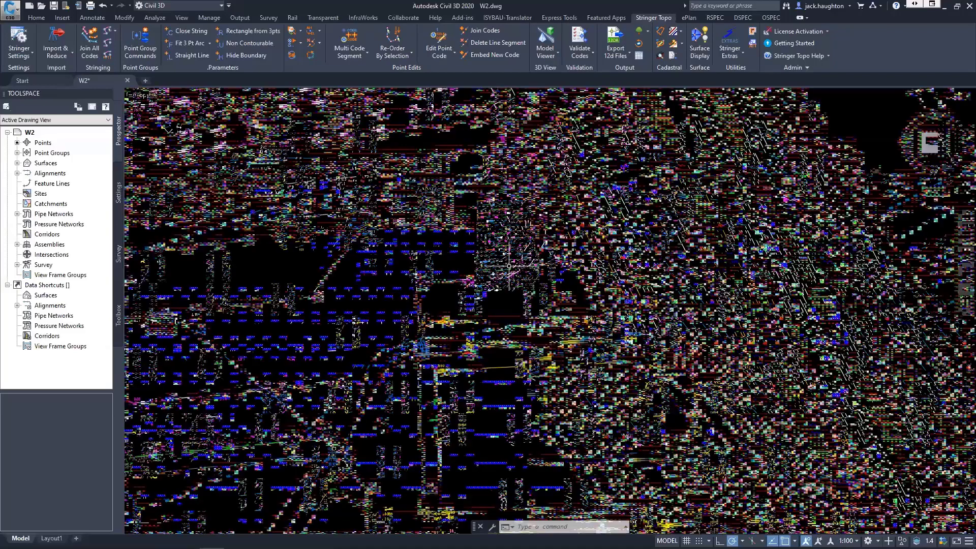
middle_click_drag(510, 259, 510, 250)
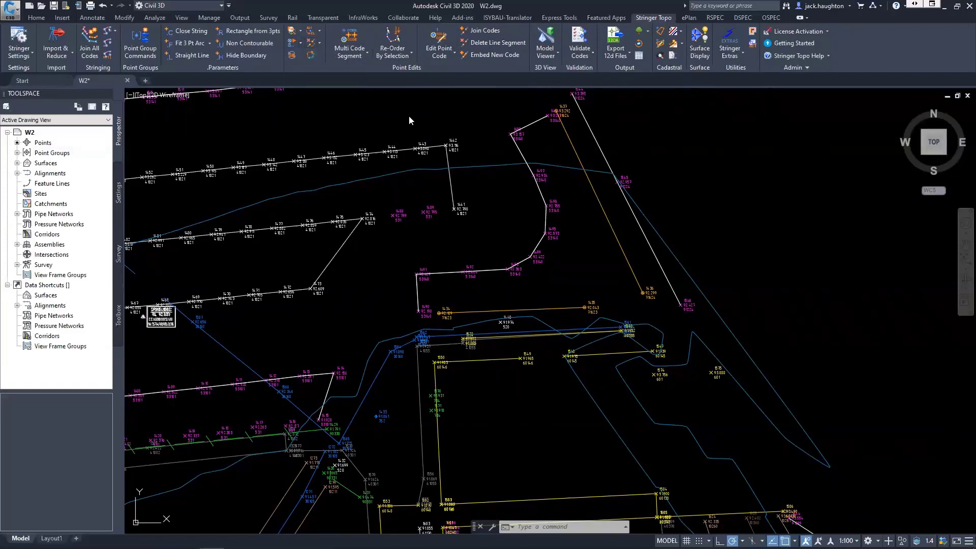
Examine the numeric and alphabetic code pairs in the Replace Code Settings file replcodes.txt, such as 001 and PM, and close it
left_click(300, 33)
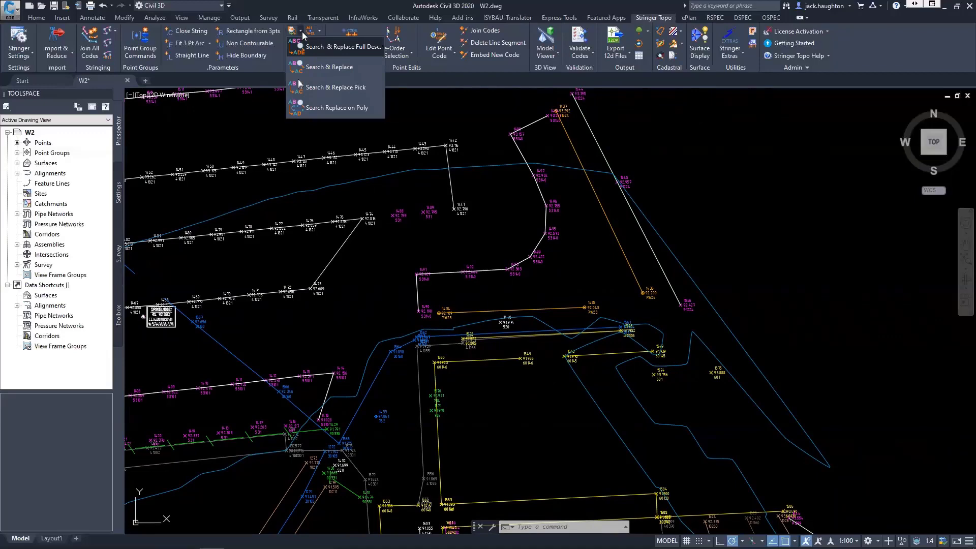
left_click(320, 32)
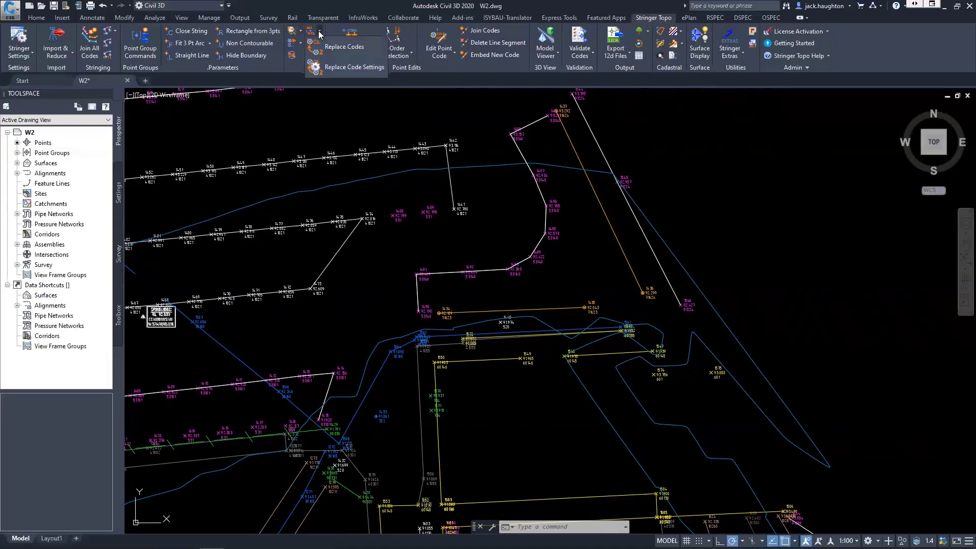
left_click(334, 68)
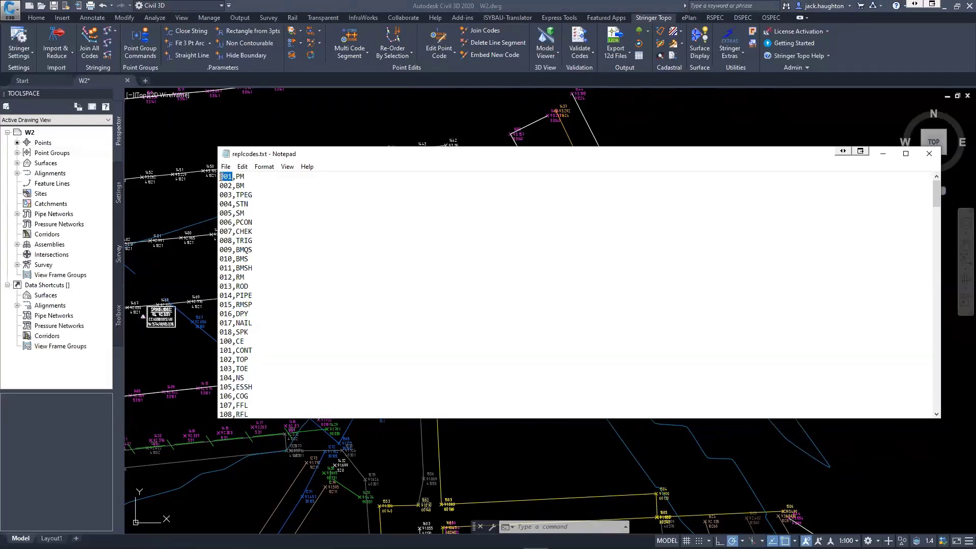
left_click(251, 176)
left_click_drag(252, 175, 236, 177)
left_click_drag(232, 177, 236, 176)
left_click_drag(232, 176, 214, 177)
left_click_drag(246, 177, 236, 177)
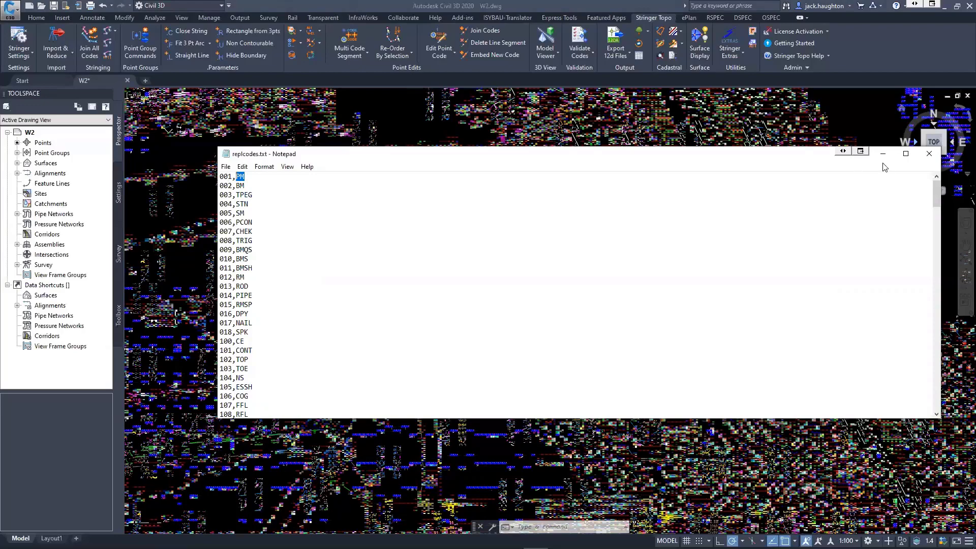
left_click(929, 154)
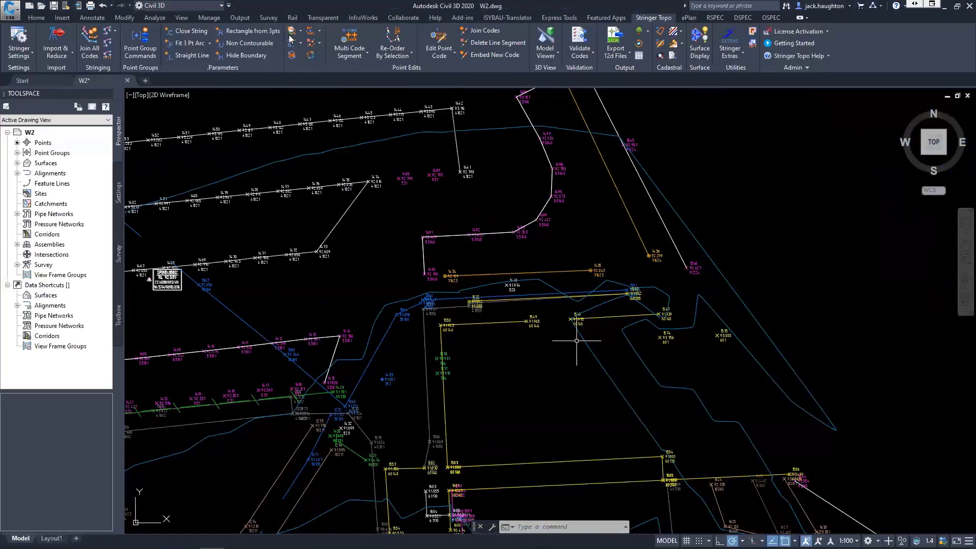
Run Replace Codes on the drawing's points using the correlation file replcodes.txt
left_click(320, 31)
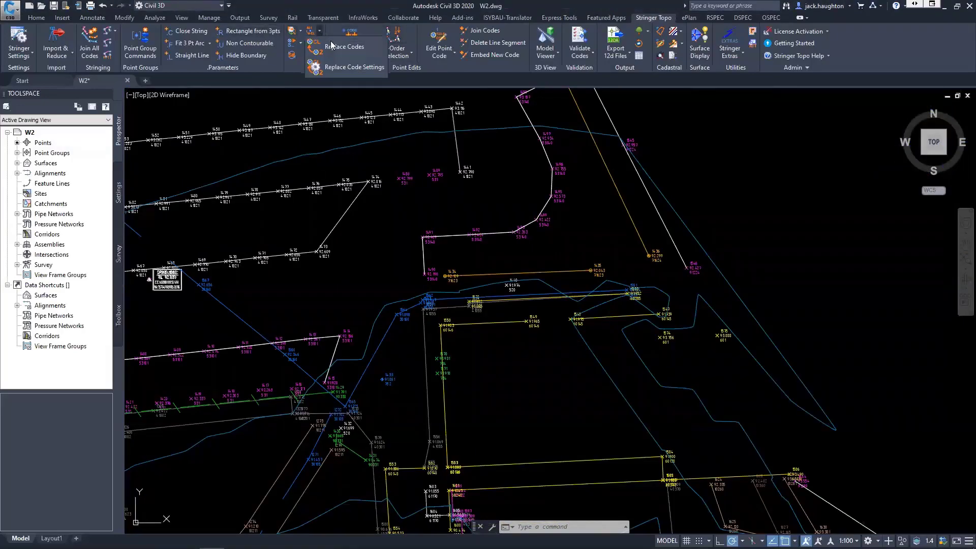
left_click(335, 48)
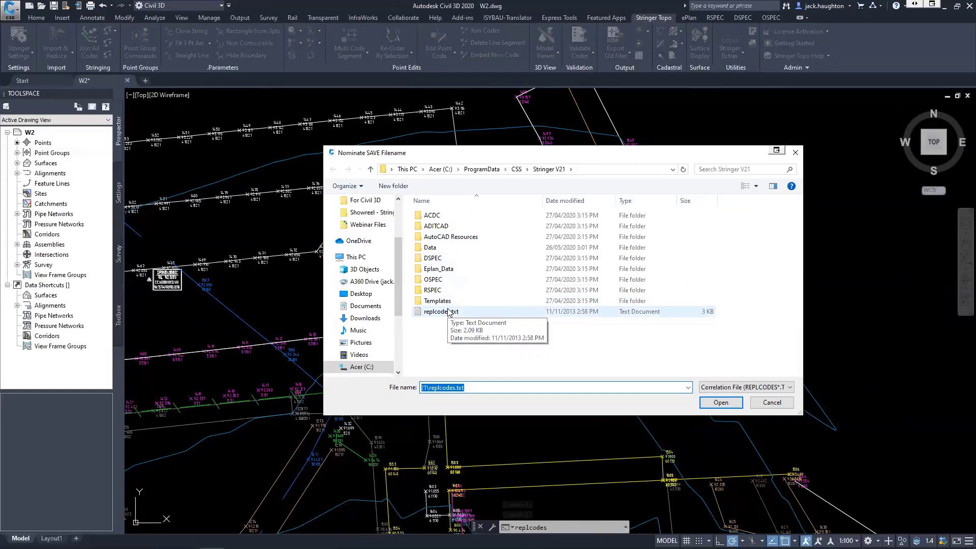
left_click(448, 311)
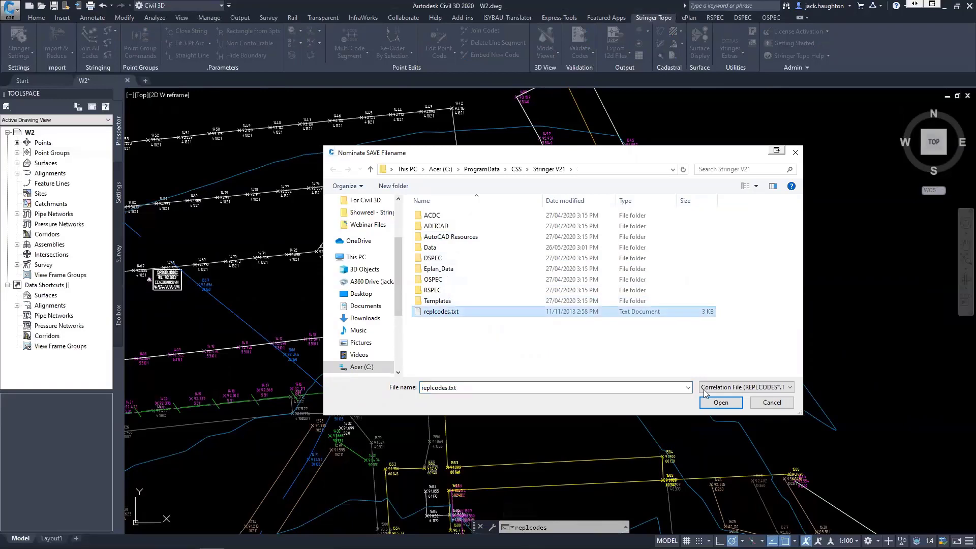
left_click(729, 405)
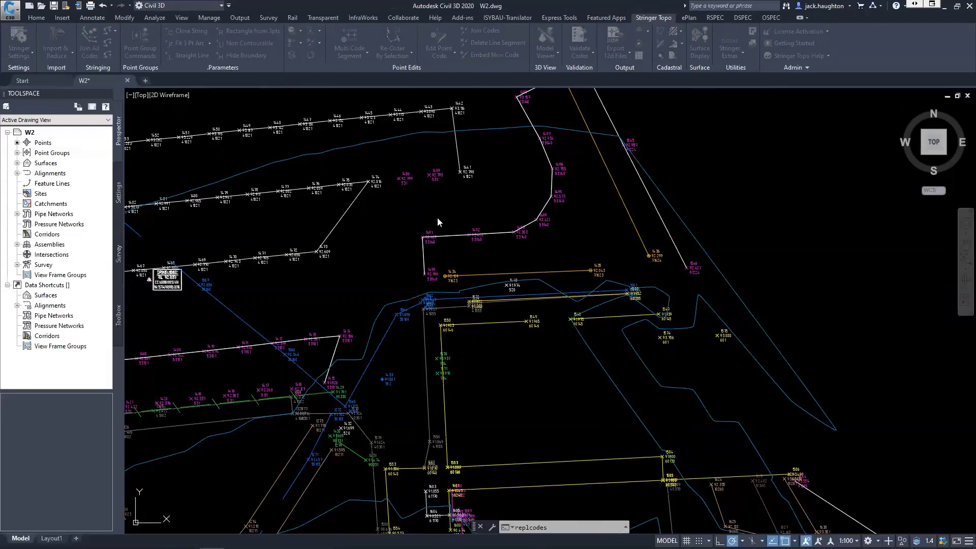
Check the replaced point codes in the drawing, looking closely at the label of point 1150
middle_click_drag(472, 273, 474, 252)
middle_click_drag(452, 320, 467, 236)
scroll(465, 264, "down", 5)
scroll(460, 330, "up", 15)
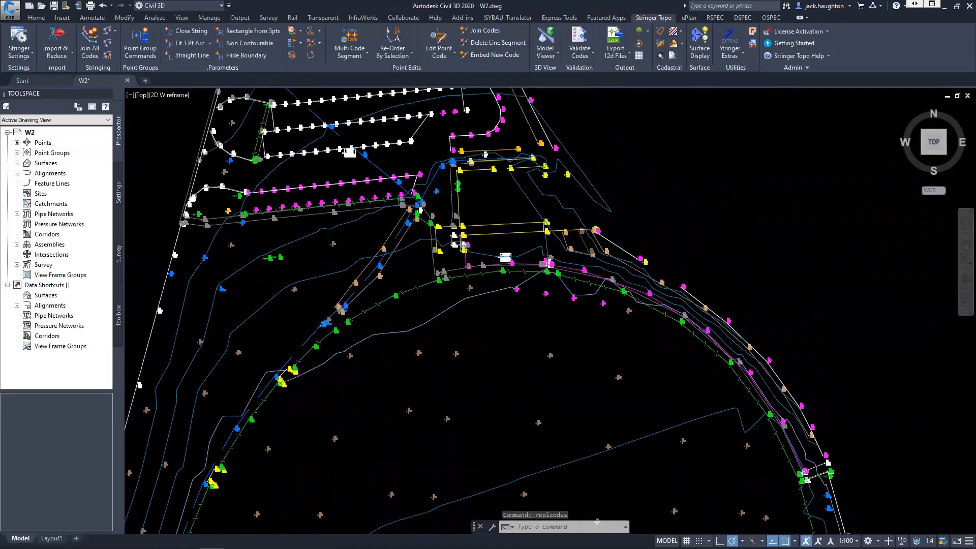
middle_click_drag(461, 414, 462, 323)
scroll(457, 336, "up", 2)
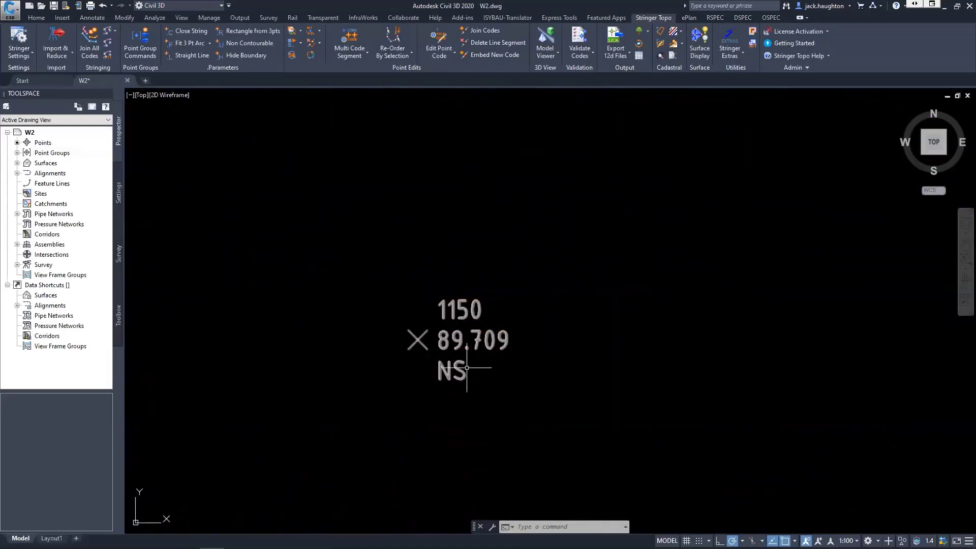
mouse_move(448, 367)
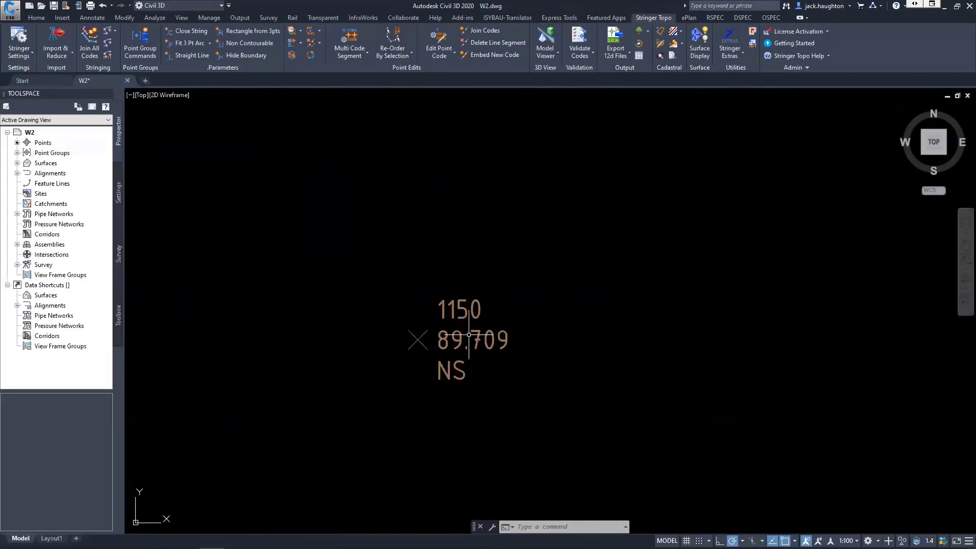
scroll(468, 335, "down", 5)
mouse_move(469, 334)
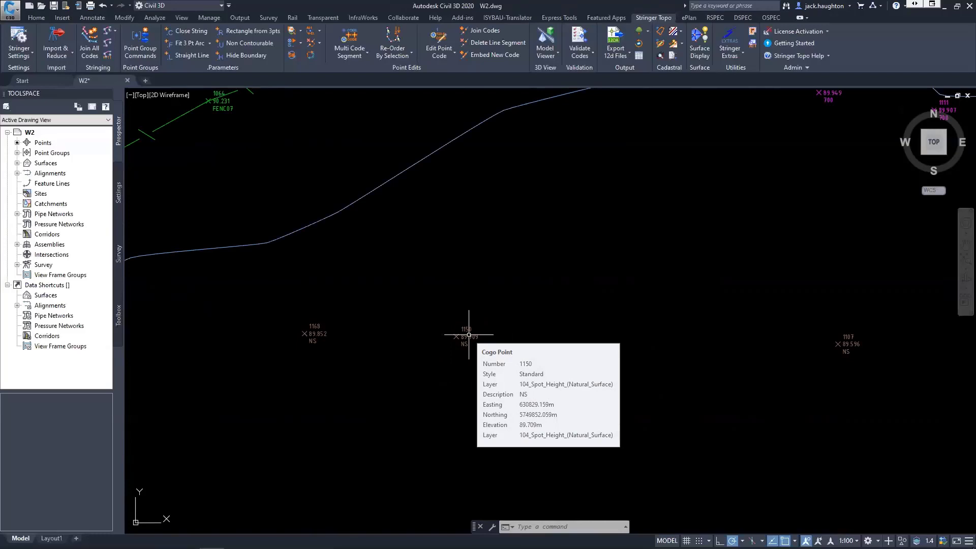
middle_click_drag(521, 301, 520, 287)
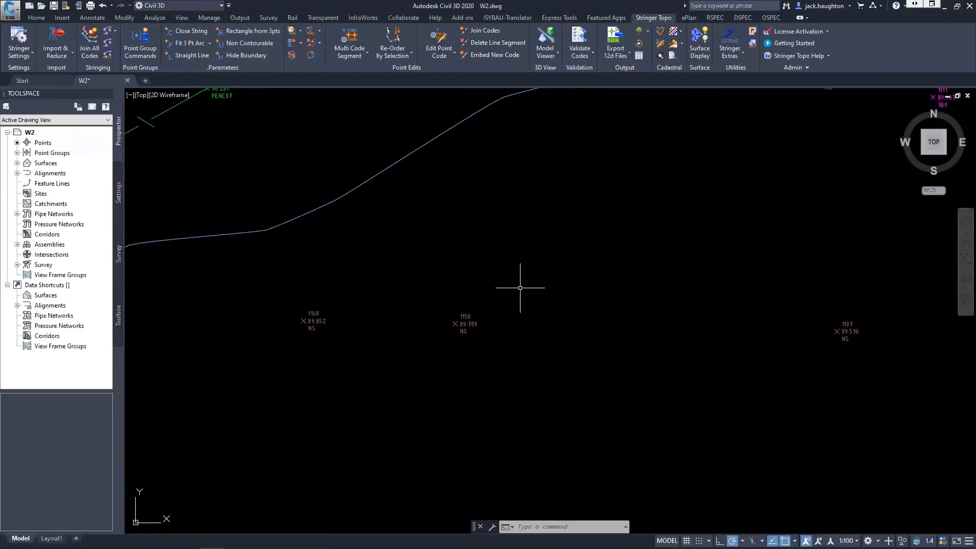
mouse_move(520, 288)
mouse_move(416, 317)
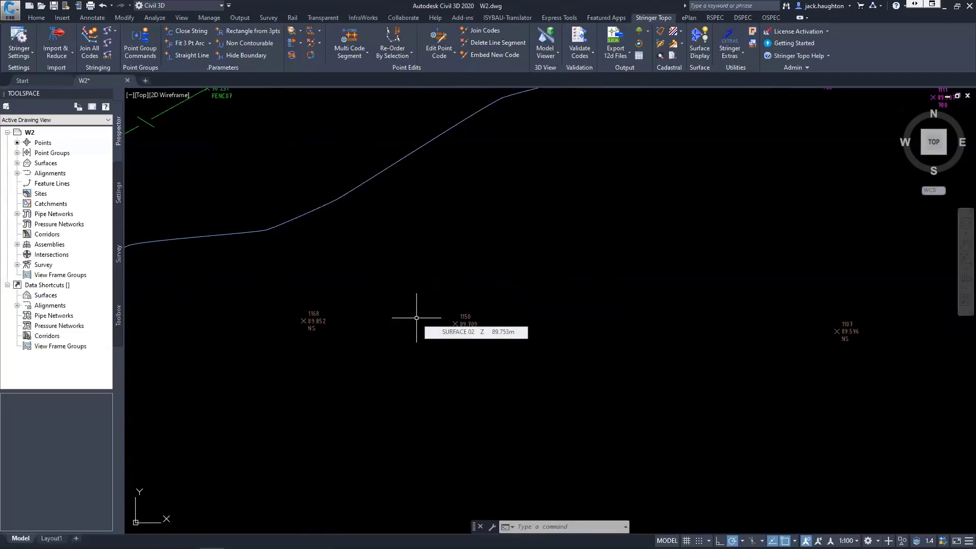
Run LSTTRAV on the 91205 polyline through points 1191 to 1194 and place its bearing and distance table in the empty area west of the boundary
scroll(416, 318, "down", 5)
scroll(496, 102, "up", 3)
middle_click_drag(390, 297, 405, 279)
mouse_move(404, 287)
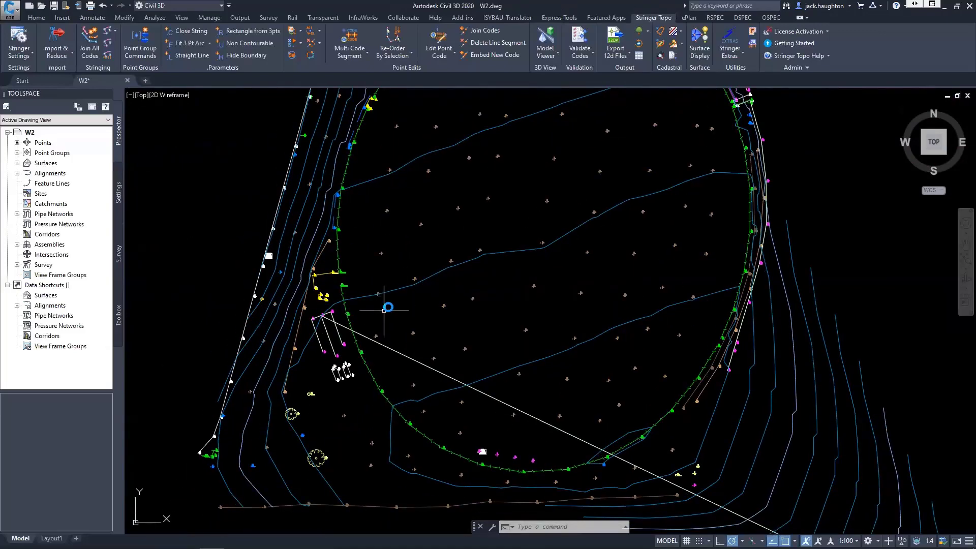
middle_click_drag(387, 305, 429, 270)
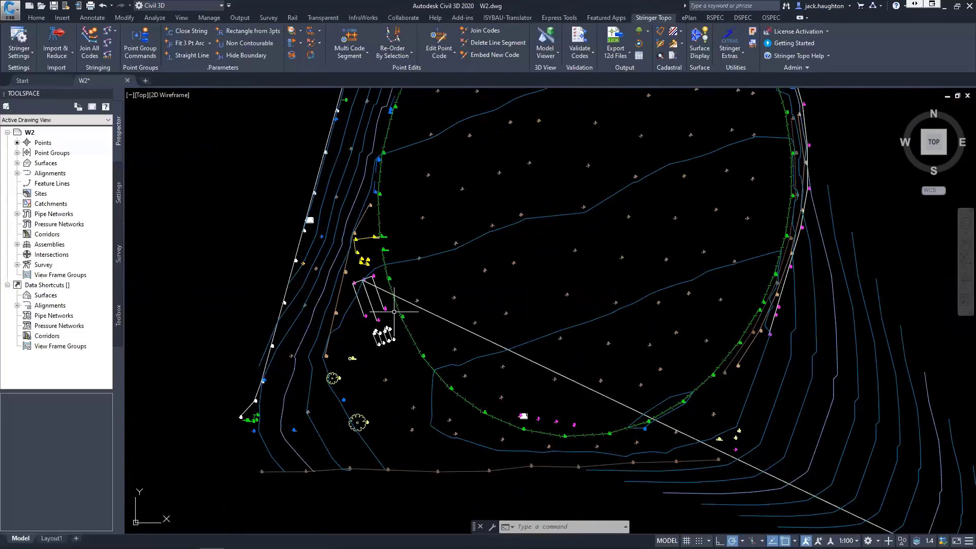
scroll(394, 308, "up", 6)
middle_click_drag(354, 279, 420, 351)
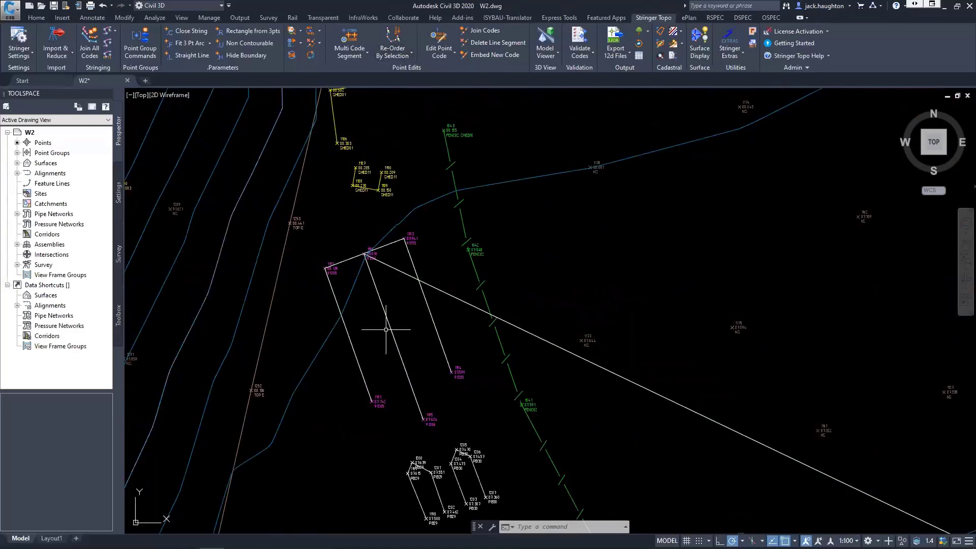
scroll(388, 304, "up", 2)
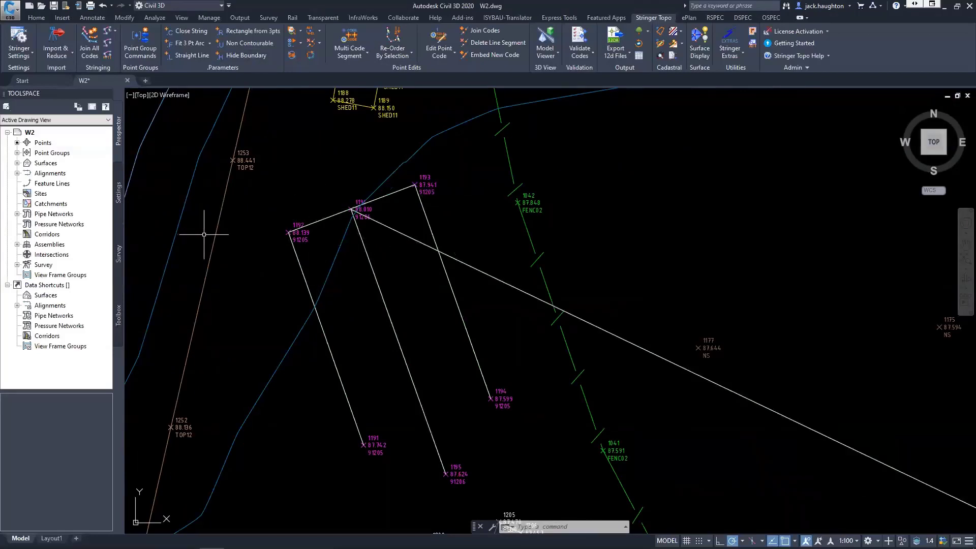
type("LSTrav")
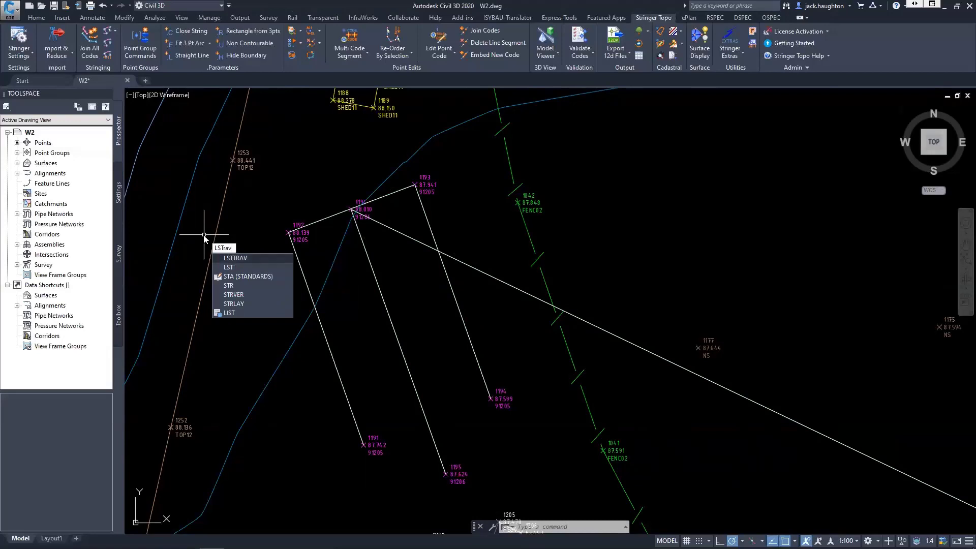
left_click(237, 248)
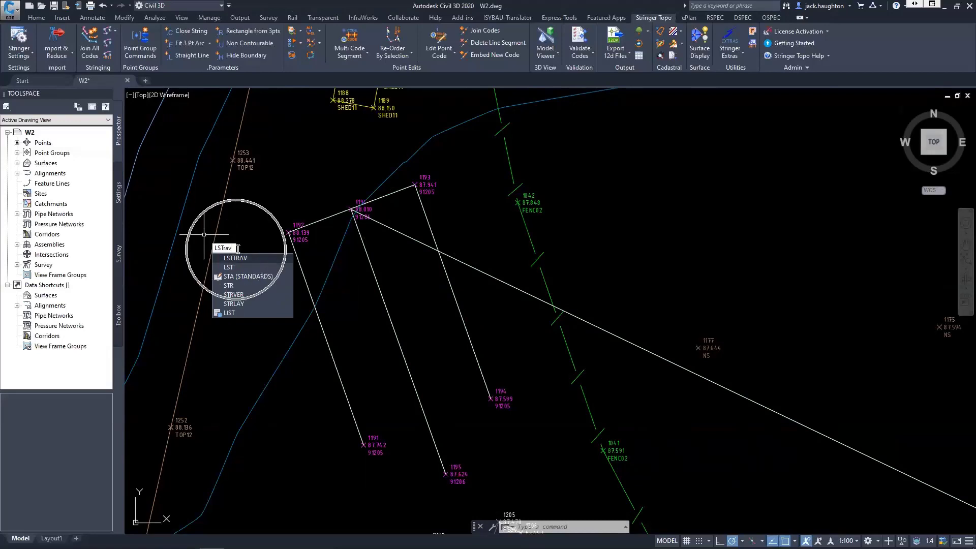
left_click(237, 249)
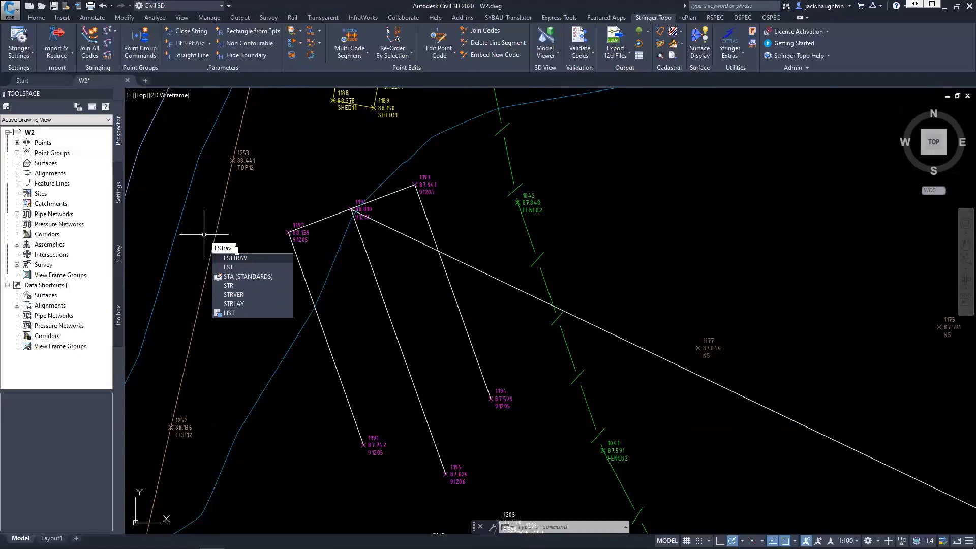
key("Return")
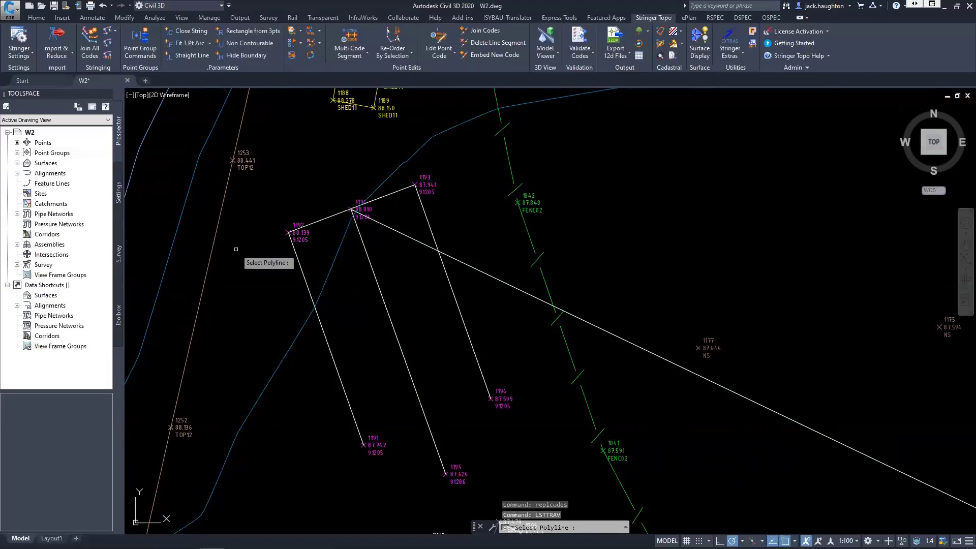
left_click(302, 271)
scroll(272, 183, "down", 4)
middle_click_drag(256, 191, 605, 210)
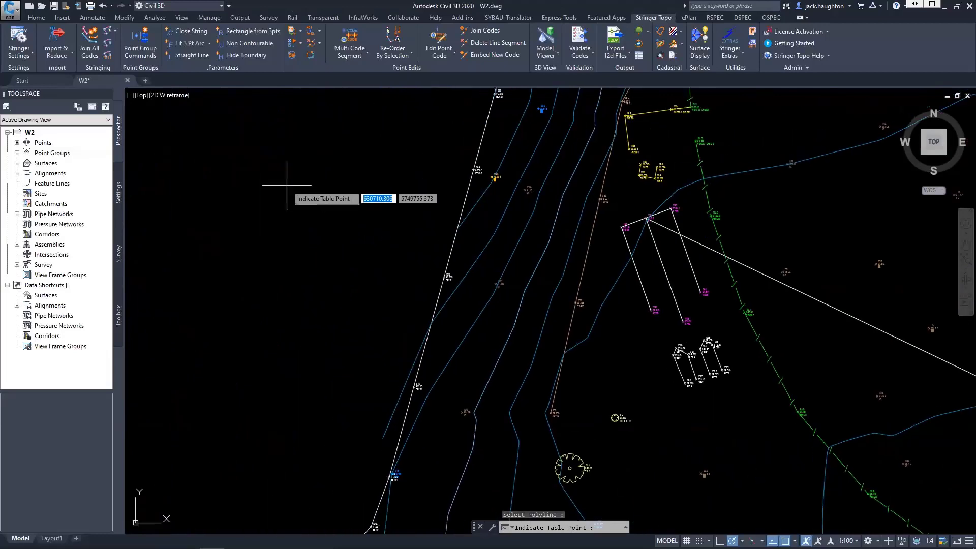
left_click(208, 180)
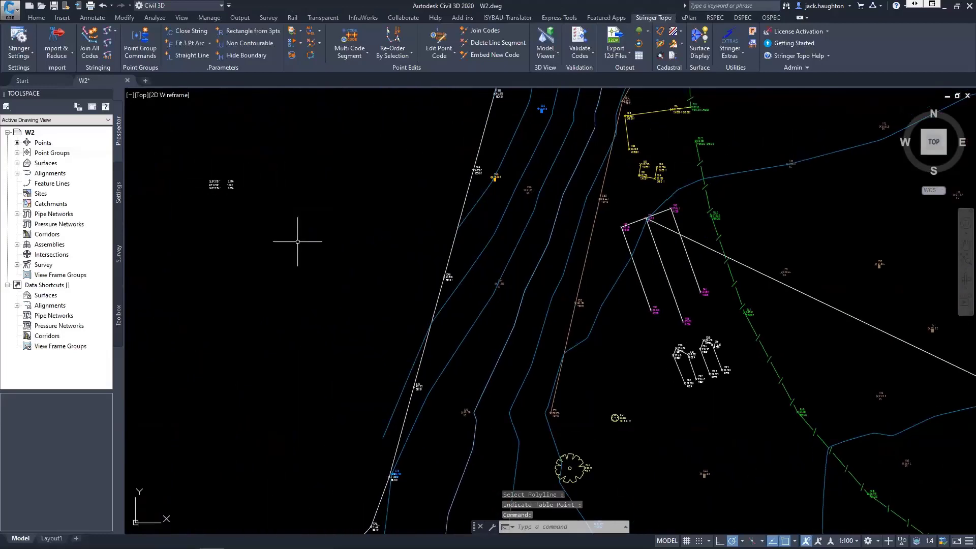
Inspect the six bearing and distance texts of the traverse table and try to move them as a group towards the linework
scroll(222, 183, "up", 8)
scroll(244, 224, "up", 5)
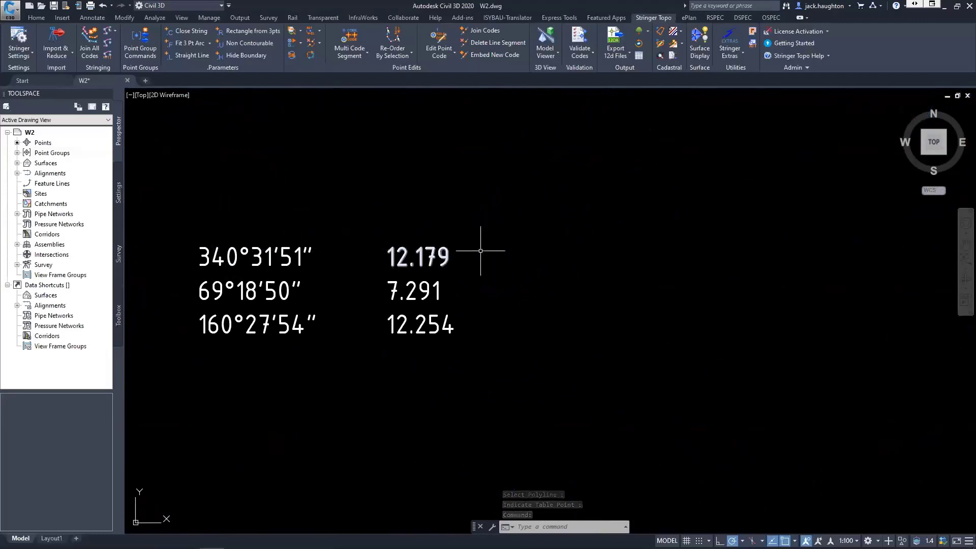
left_click(399, 262)
key("Escape")
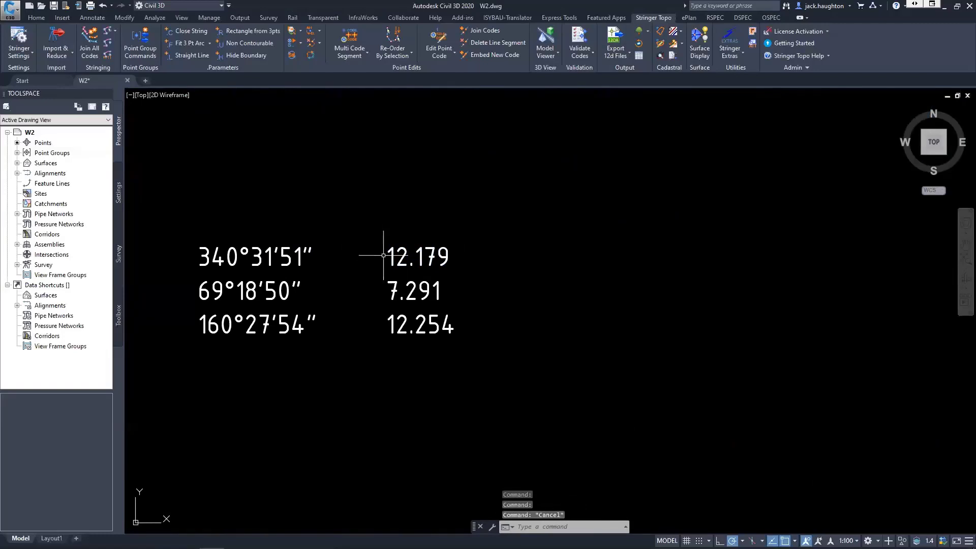
left_click(427, 368)
left_click(226, 183)
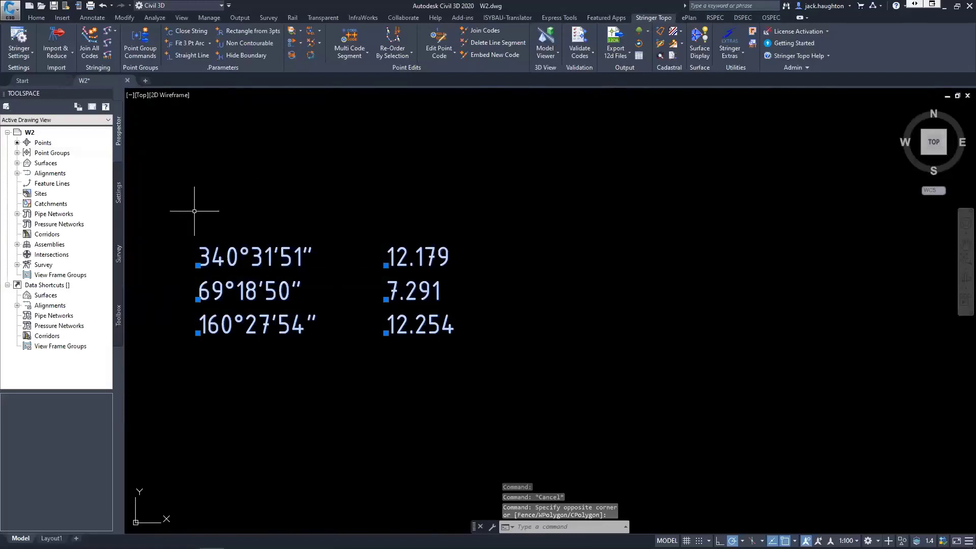
scroll(345, 260, "down", 6)
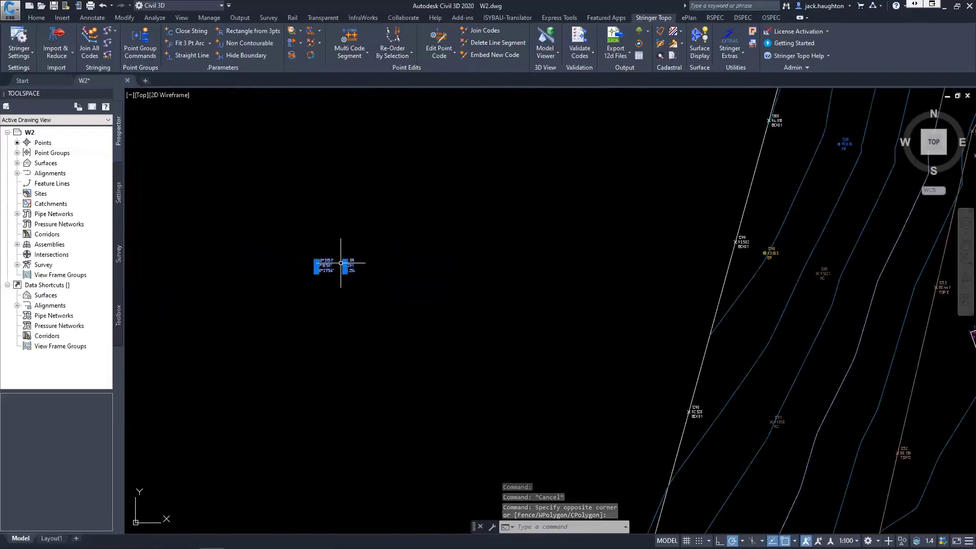
type("m")
key("Return")
left_click(337, 326)
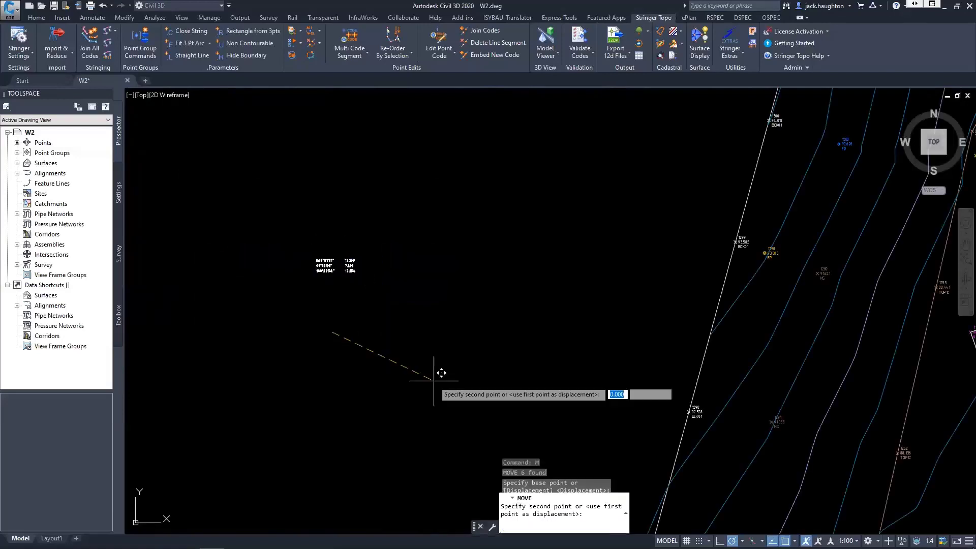
middle_click_drag(456, 347, 240, 248)
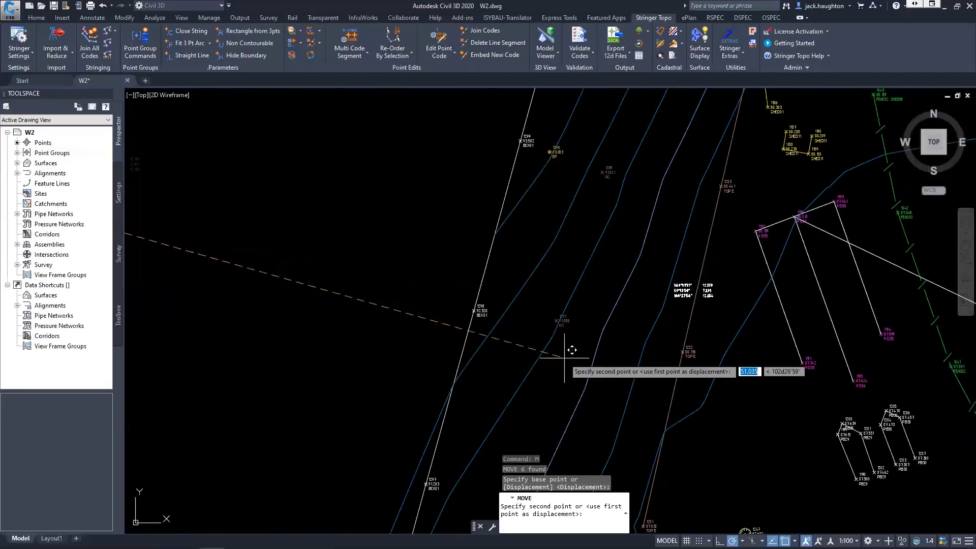
left_click(267, 342)
Erase the six bearing and distance texts of the traverse table
key("Delete")
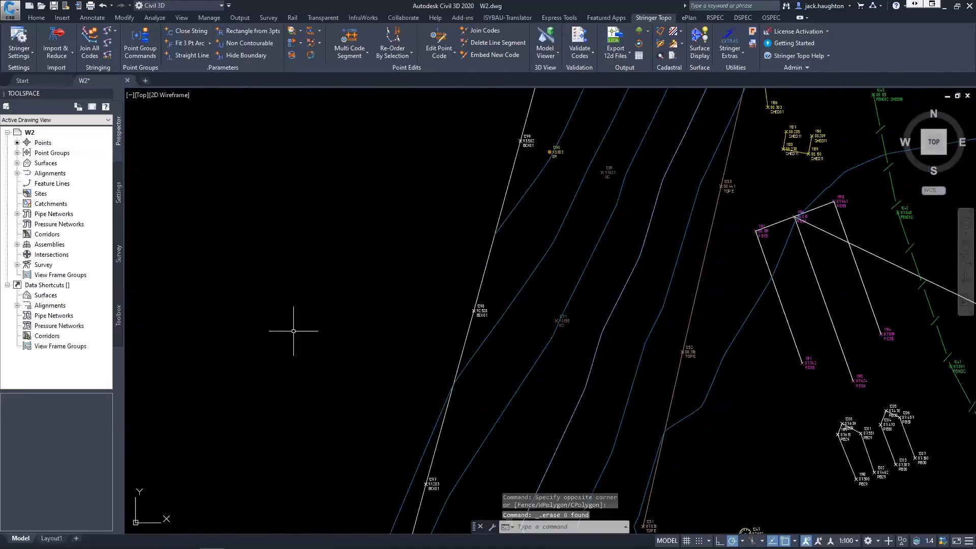
scroll(343, 338, "down", 2)
key("Escape")
key("Escape")
key("Escape")
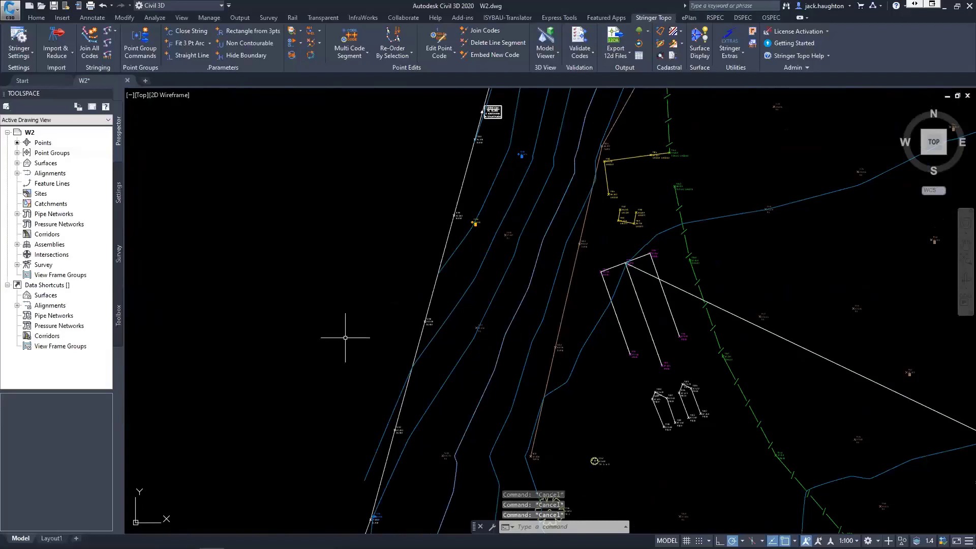
Run STR_DTXT and choose the Area text style as the current one for the annotation
scroll(339, 287, "down", 4)
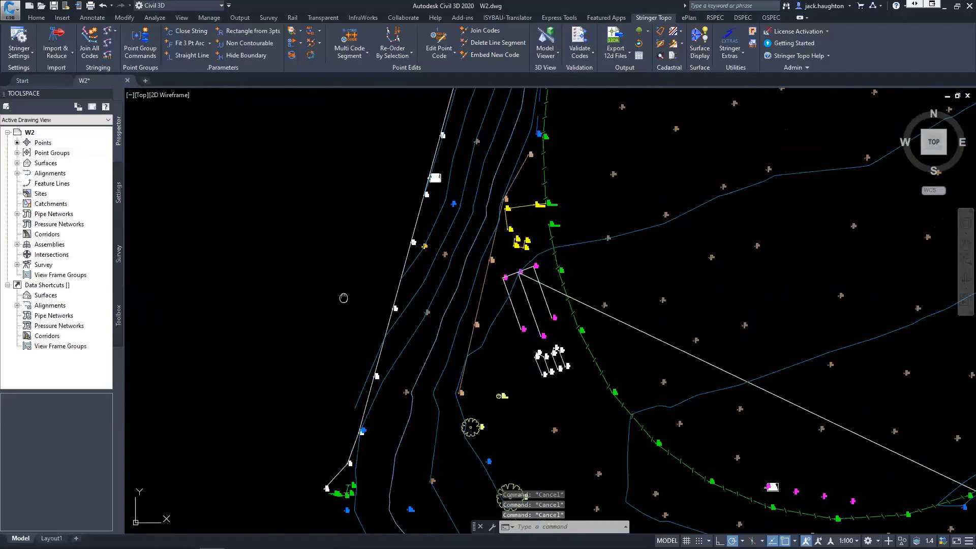
scroll(321, 271, "up", 2)
middle_click_drag(330, 272, 311, 266)
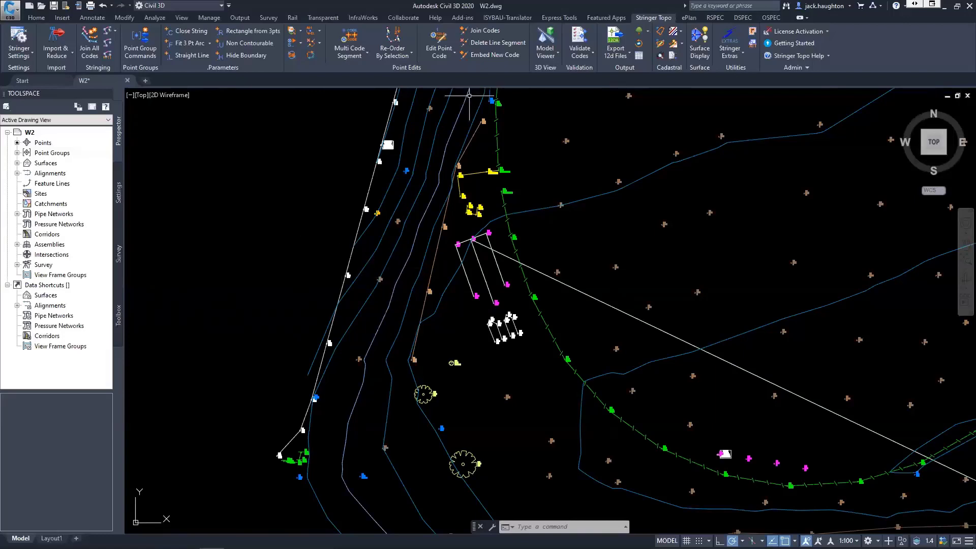
type("STR_DTX")
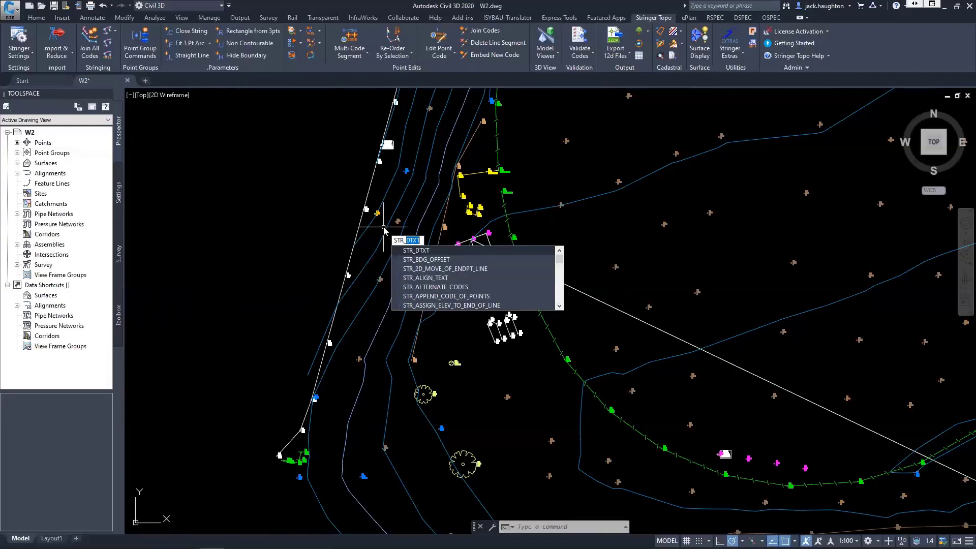
type("T")
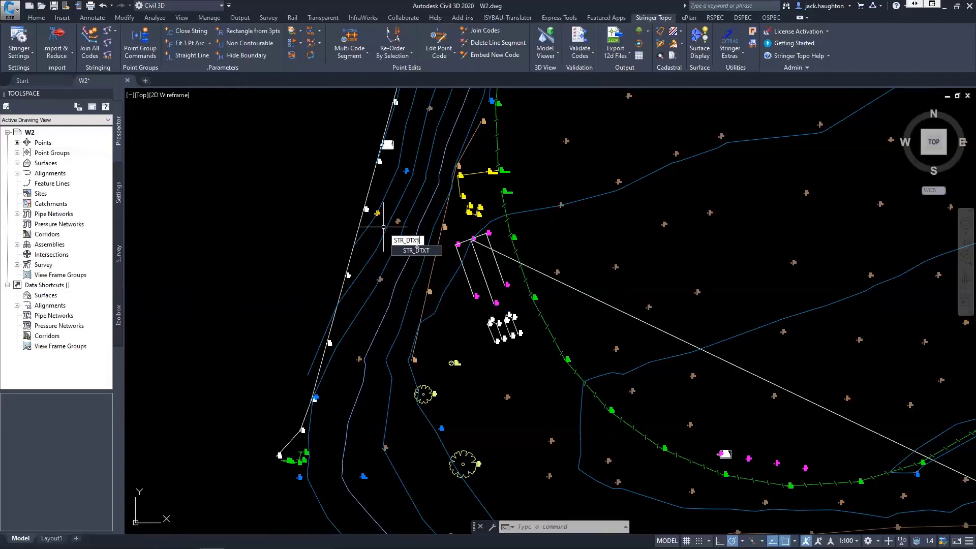
key("Return")
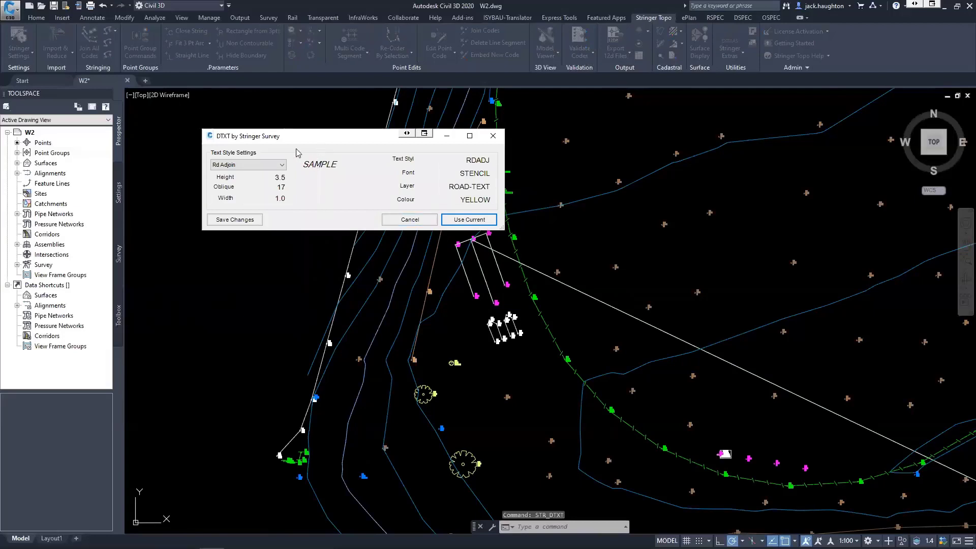
left_click(278, 168)
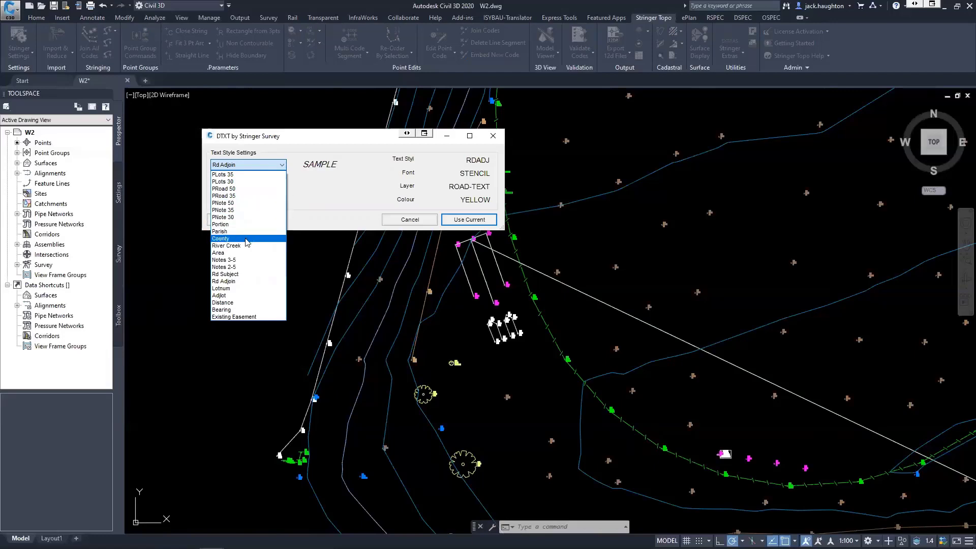
left_click(229, 253)
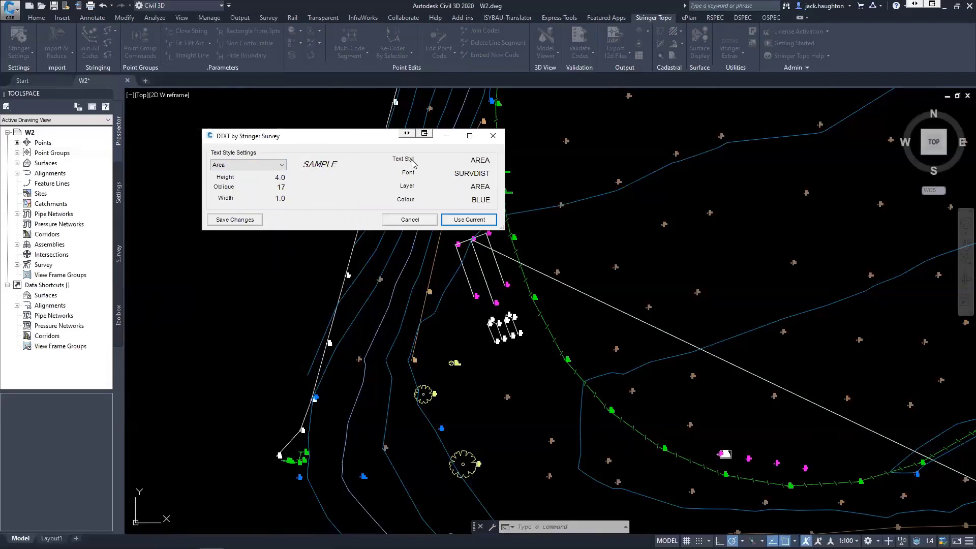
key("ctrl")
key("ctrl")
key("ctrl")
left_click(448, 219)
Align the annotation with the 91206 line running from point 1196, start it at that point and enter the text "THis Line"
scroll(461, 171, "up", 5)
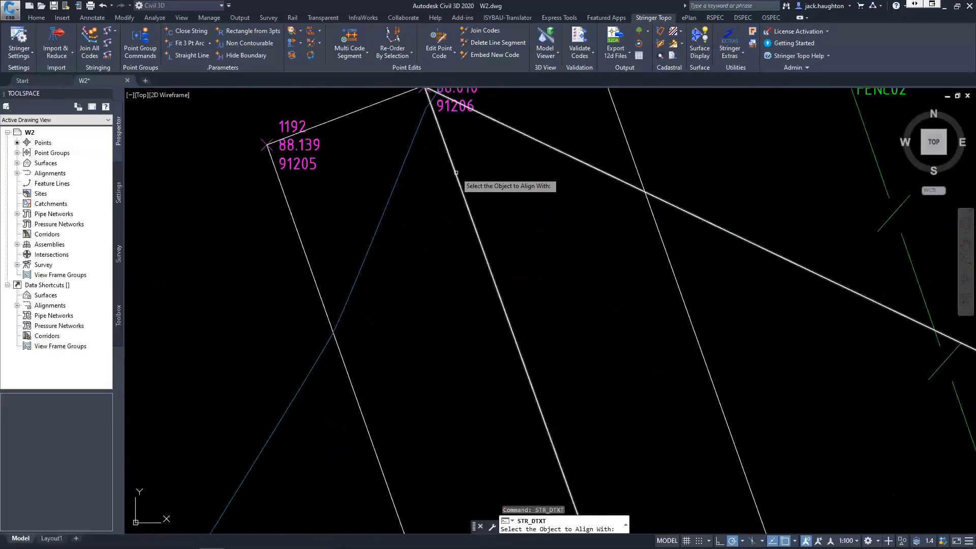
left_click(447, 154)
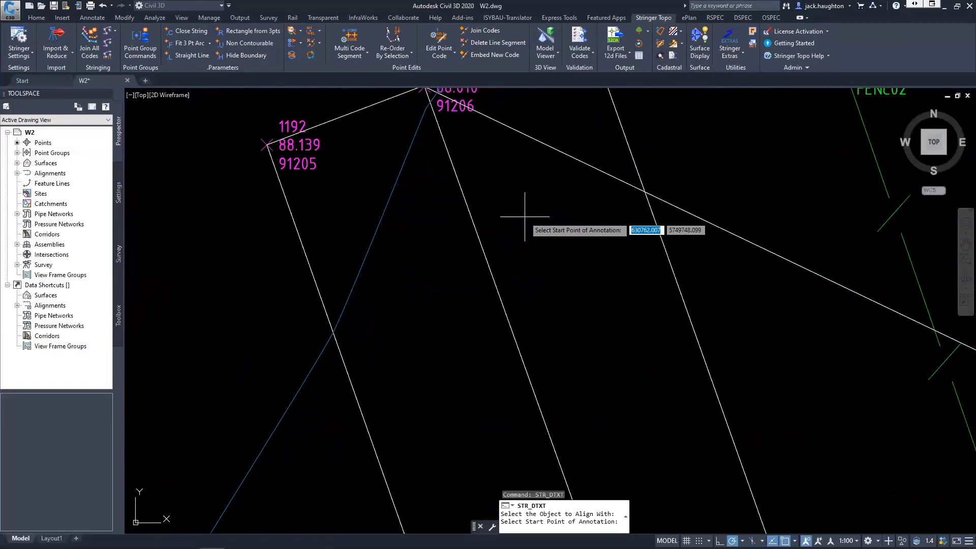
scroll(508, 197, "down", 2)
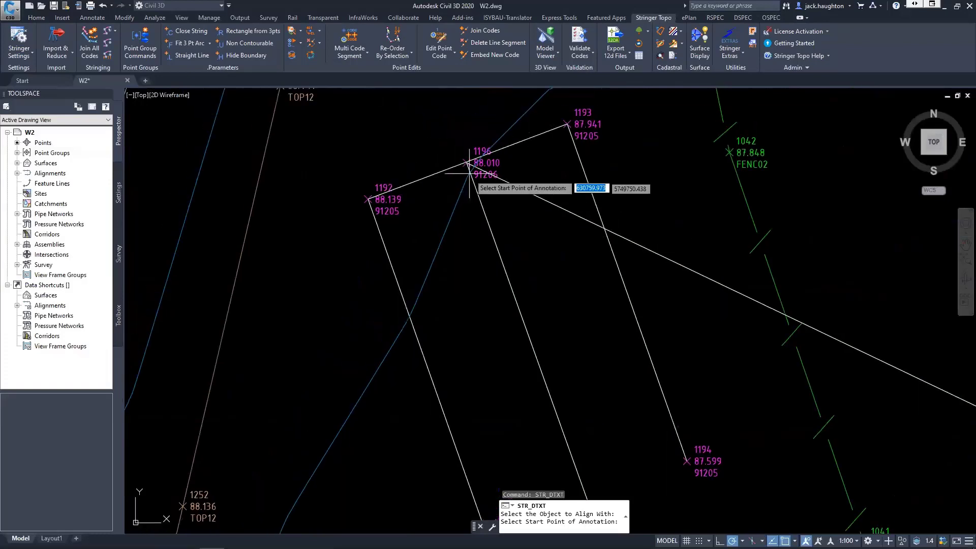
scroll(457, 131, "up", 3)
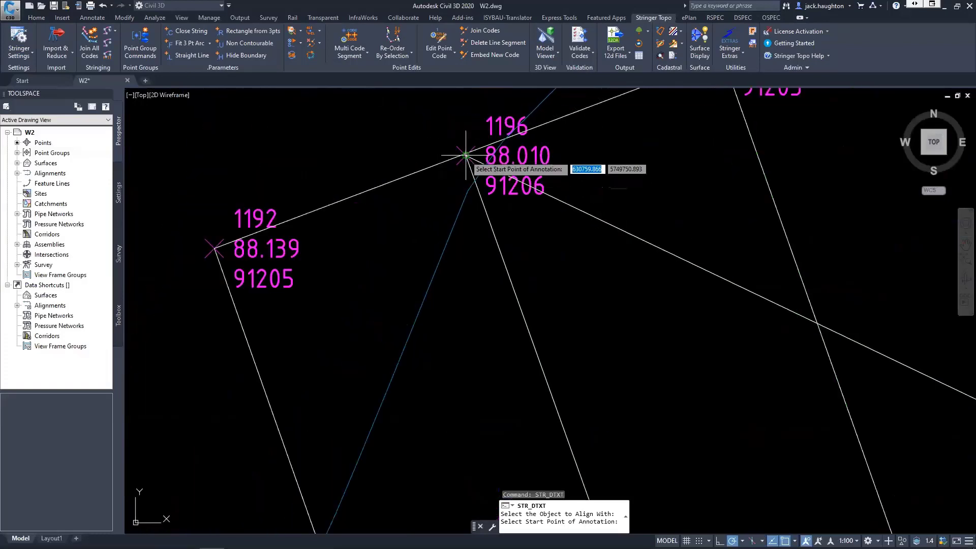
left_click(465, 153)
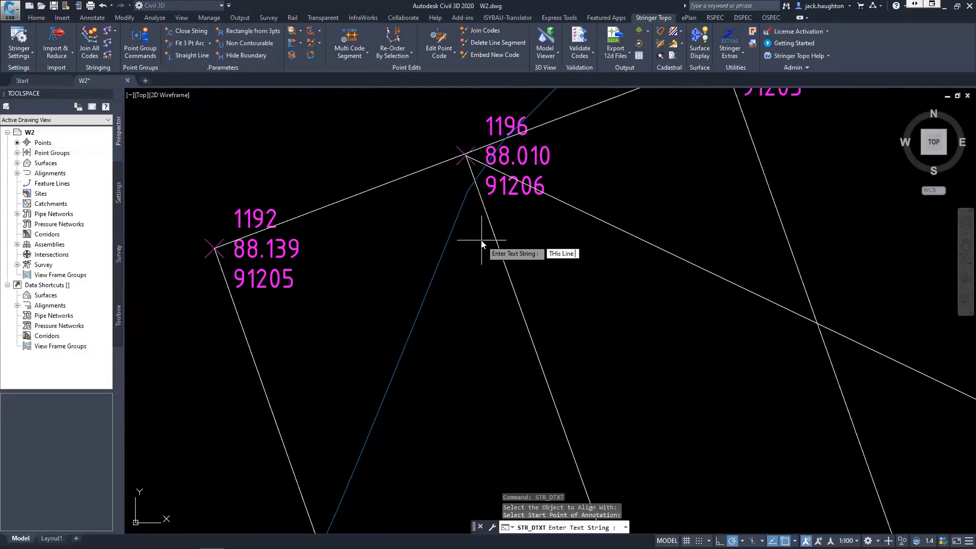
key("Return")
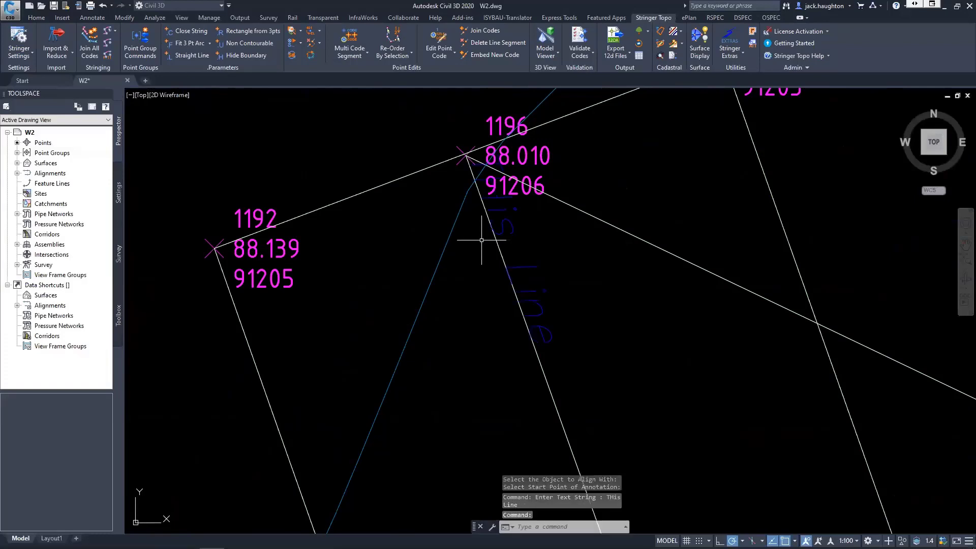
scroll(547, 326, "up", 2)
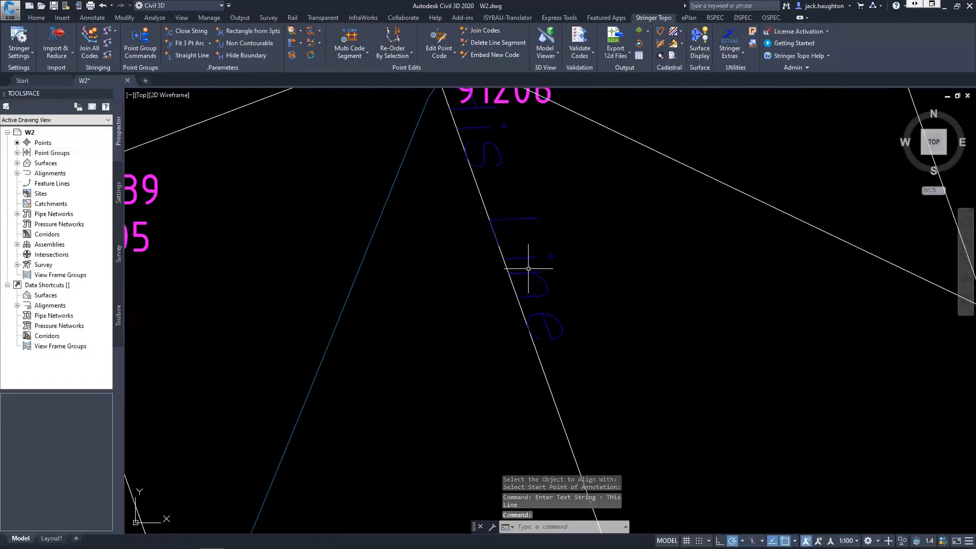
Inspect the properties of the "THis Line" text, such as its layer, colour and style
type("prop")
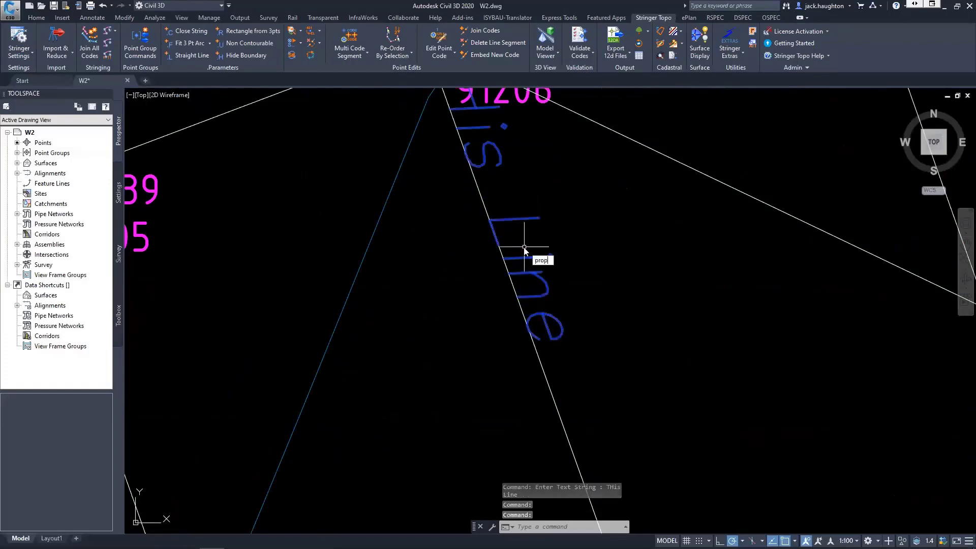
key("Return")
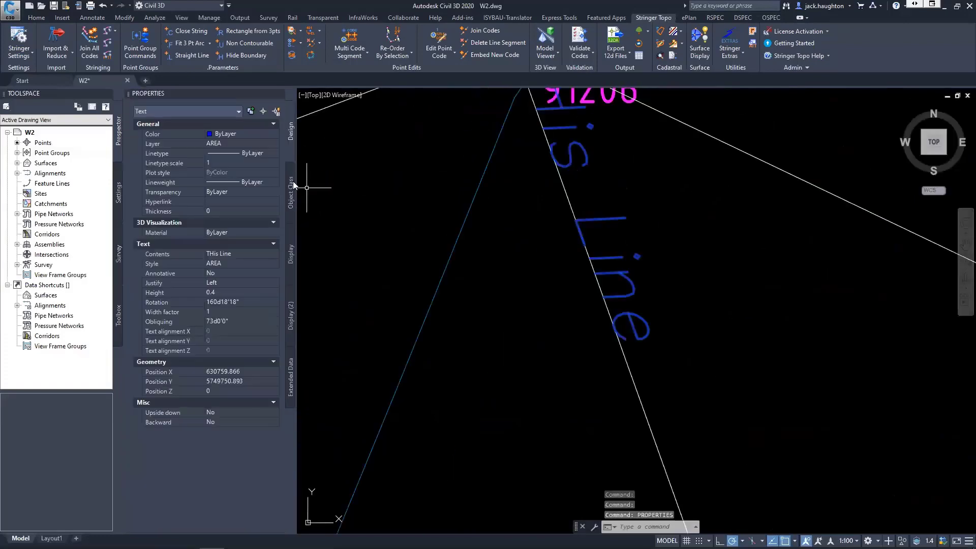
left_click(232, 145)
left_click(233, 139)
left_click(240, 135)
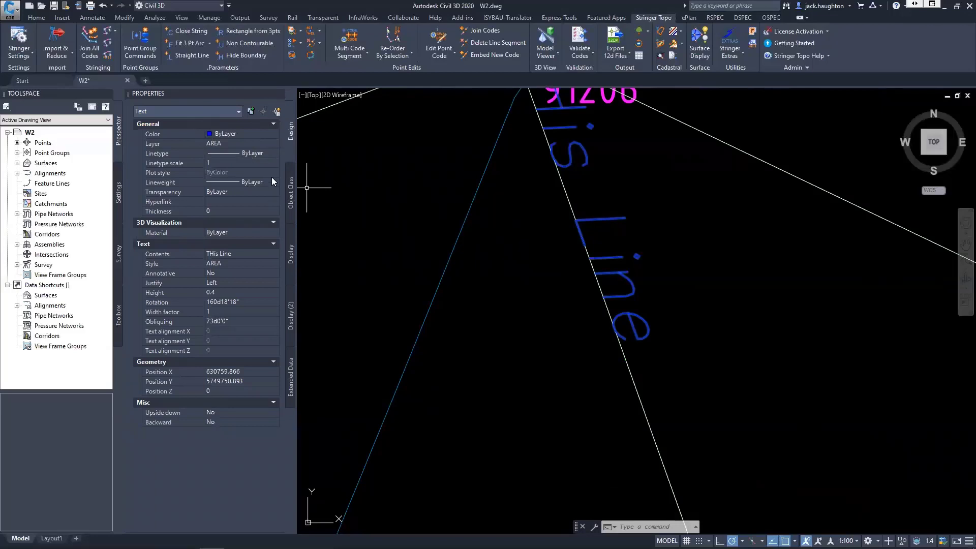
left_click(279, 94)
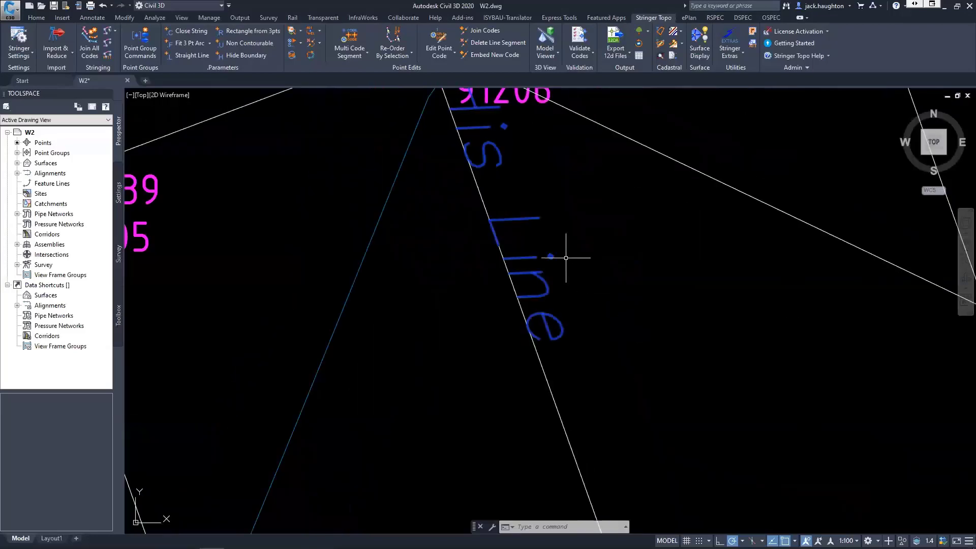
scroll(541, 275, "down", 2)
scroll(540, 282, "up", 2)
left_click(571, 308)
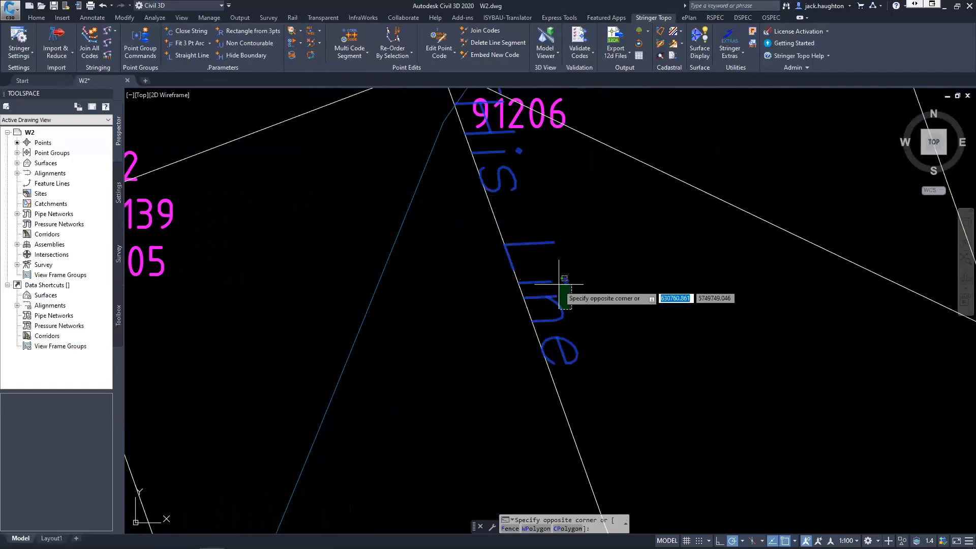
left_click(687, 293)
left_click(526, 252)
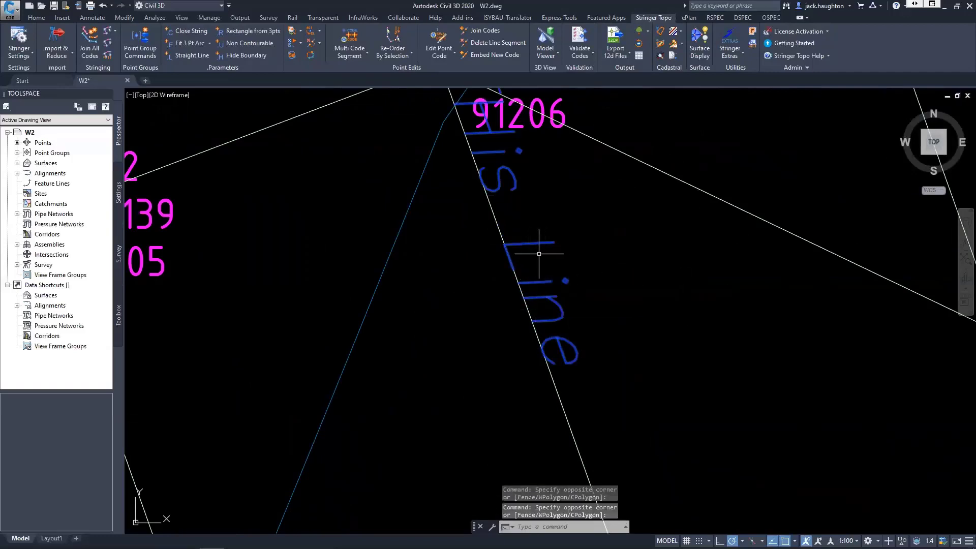
key("Escape")
key("Escape")
key("Escape")
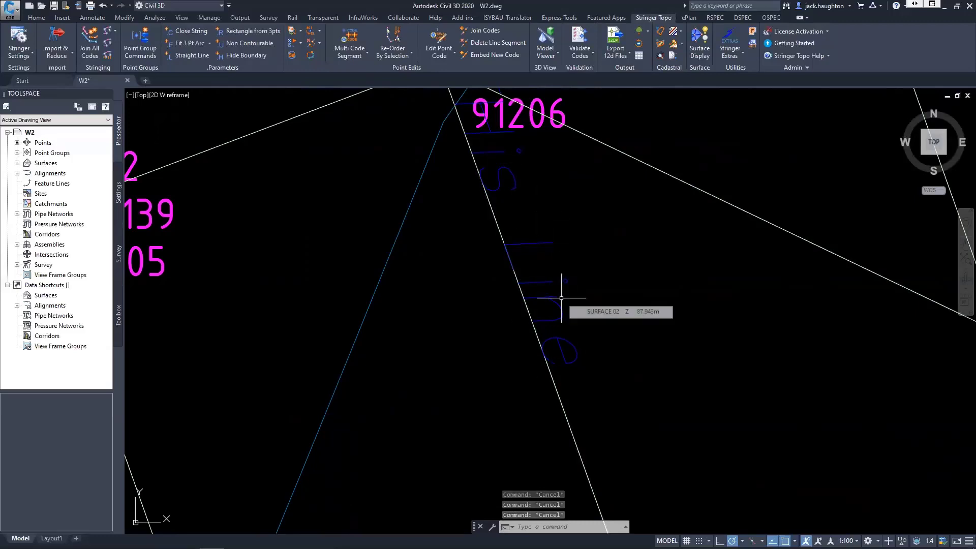
scroll(584, 328, "down", 2)
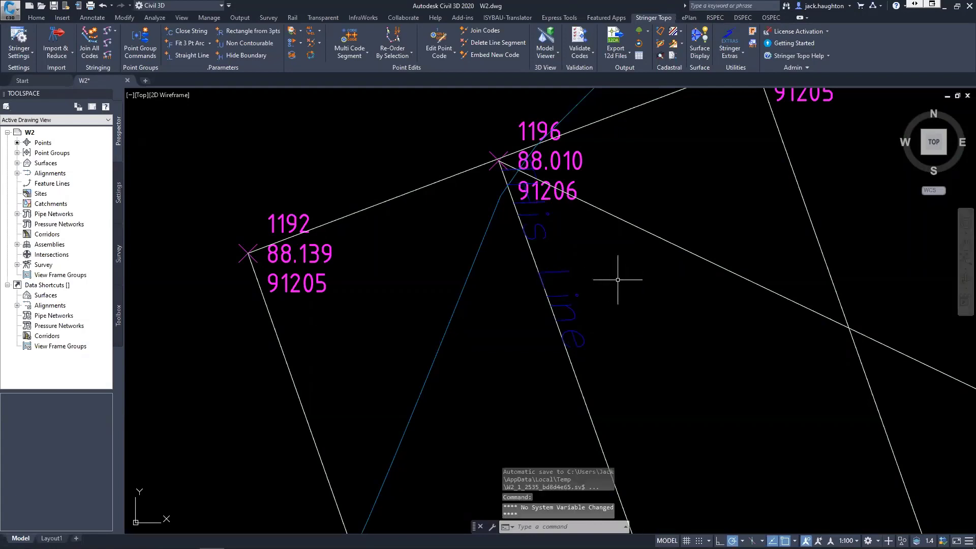
mouse_move(618, 282)
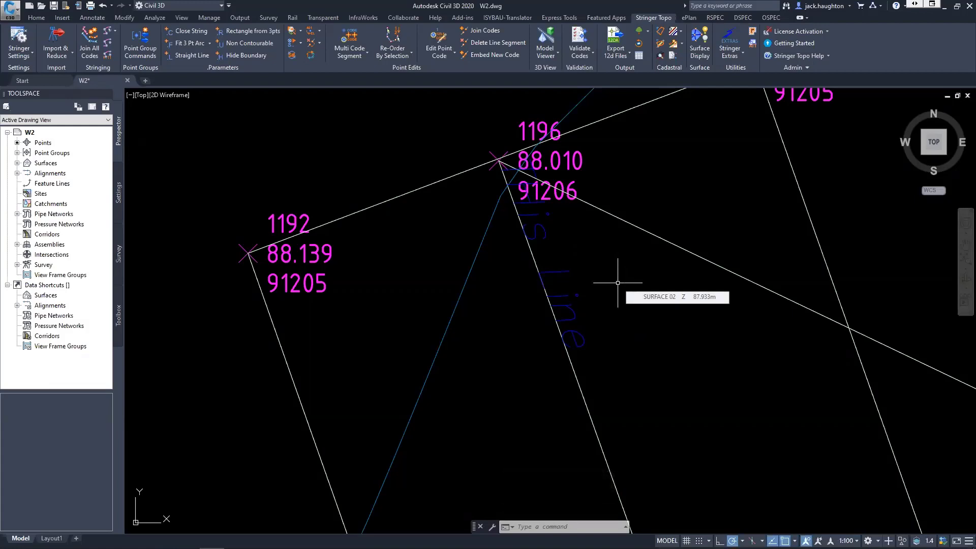
scroll(585, 297, "up", 2)
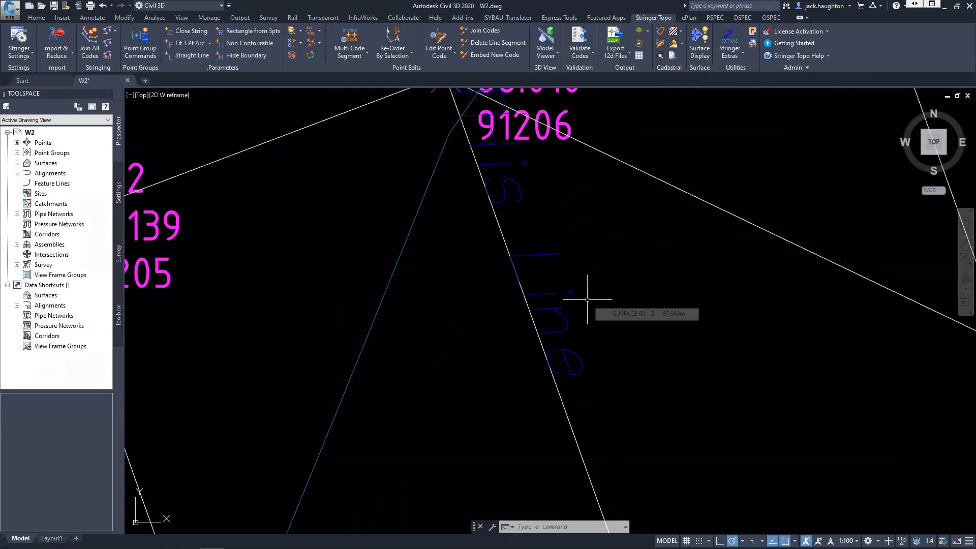
key("Escape")
key("Escape")
scroll(548, 259, "down", 3)
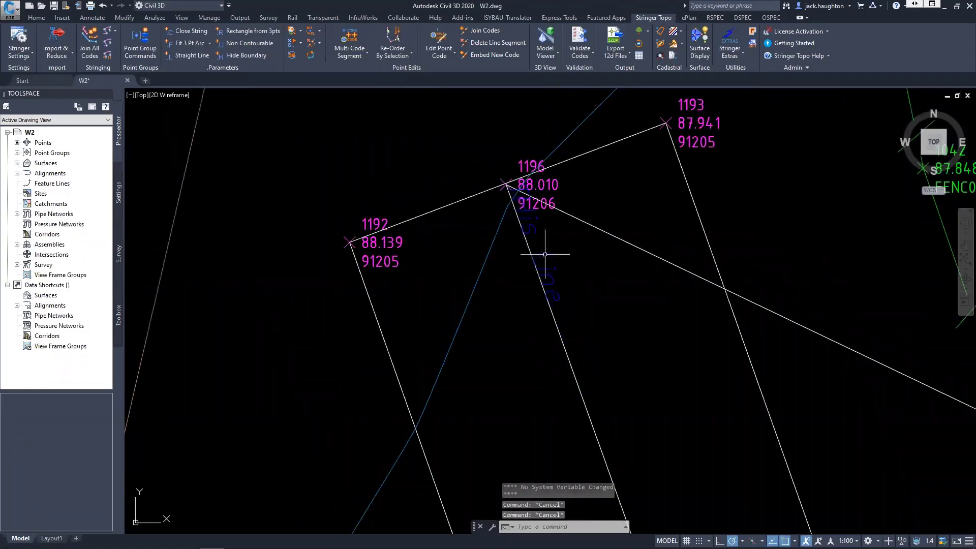
scroll(556, 269, "down", 10)
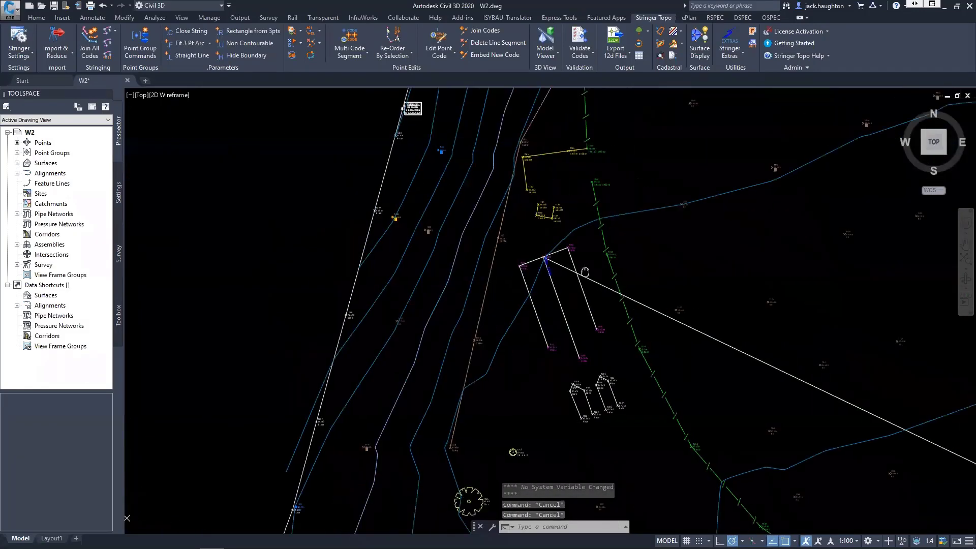
key("Escape")
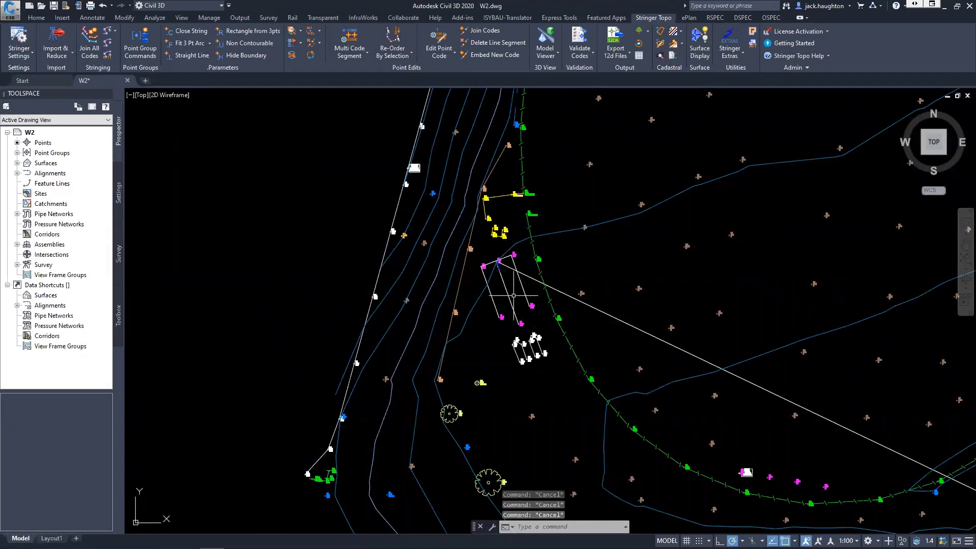
mouse_move(514, 295)
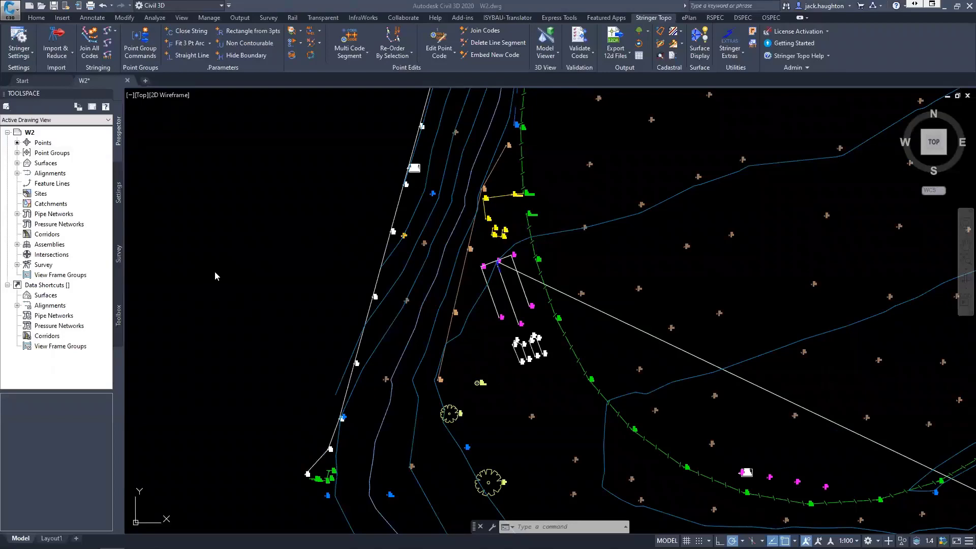
Close the W2 drawing without saving its changes
middle_click_drag(682, 399, 634, 403)
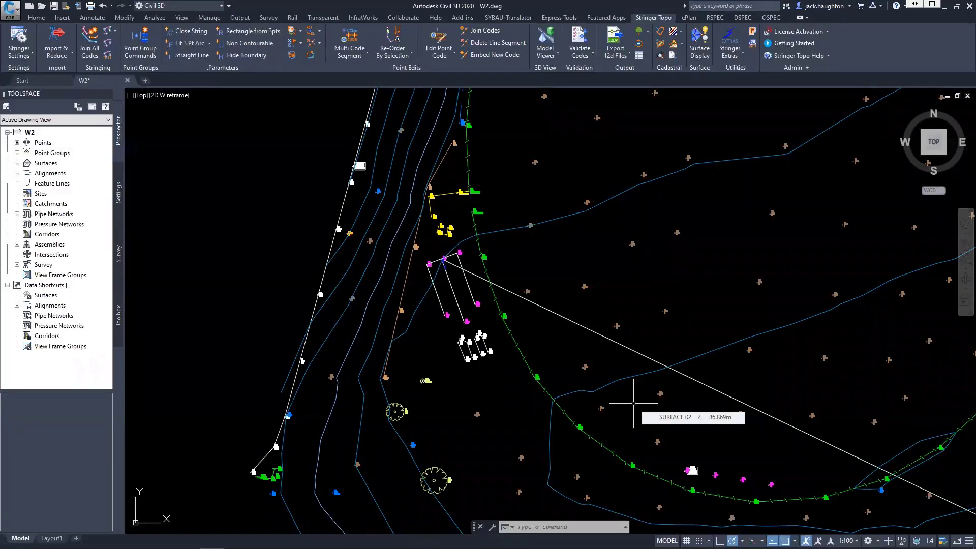
left_click(127, 81)
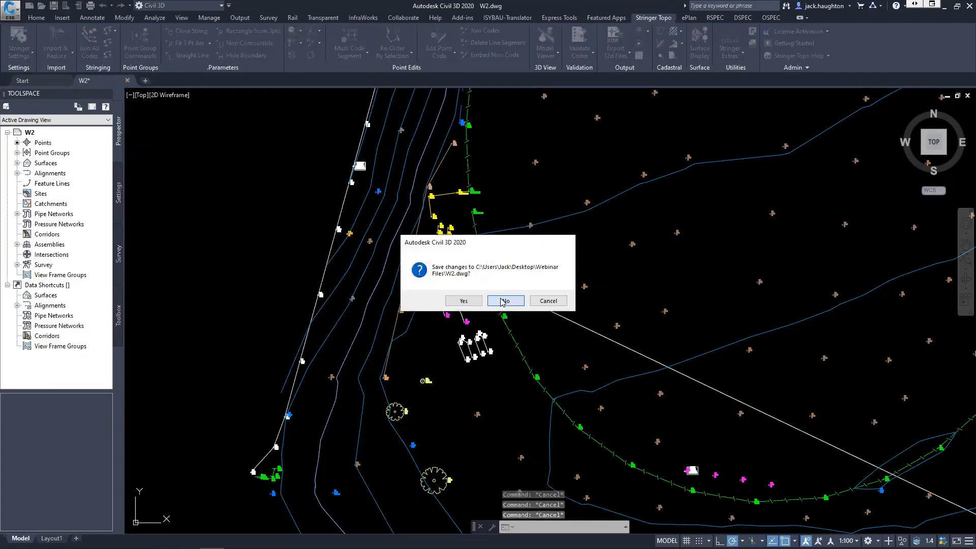
left_click(504, 300)
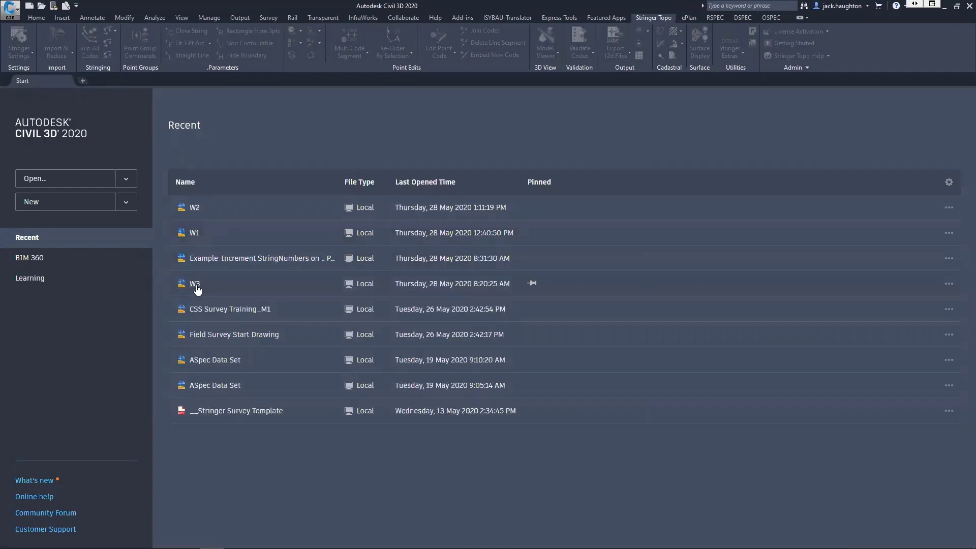
Open the recent W3 drawing, close it and open Example-Increment StringNumbers on .. Parameter instead
left_click(247, 282)
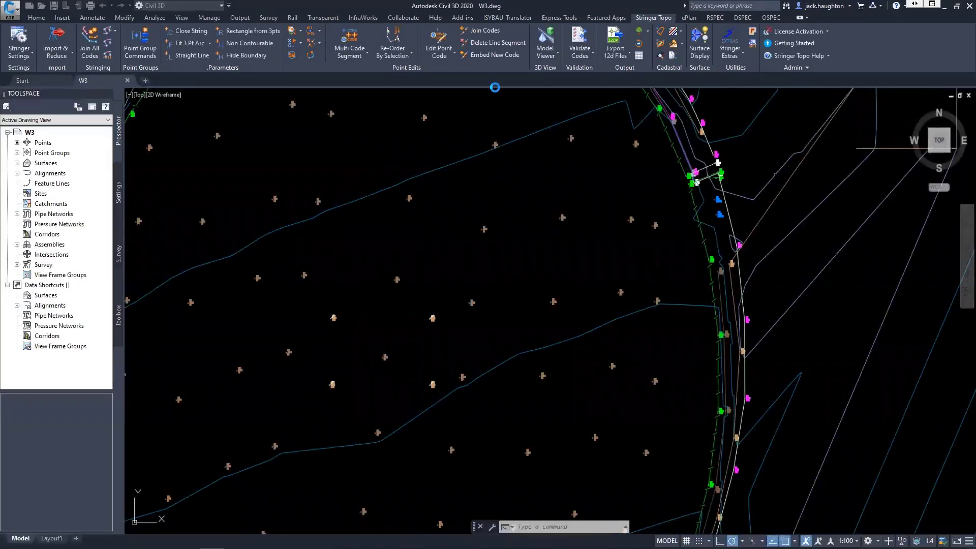
left_click(128, 81)
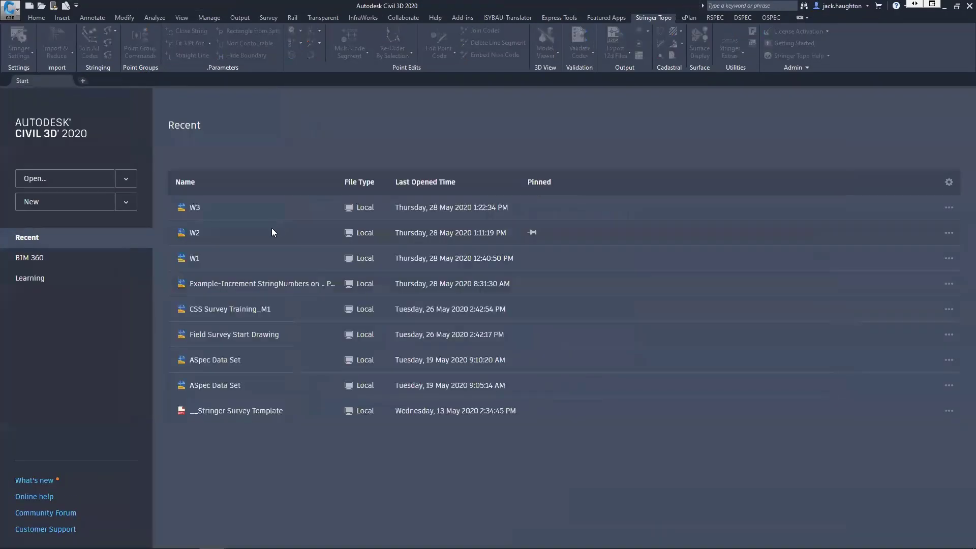
left_click(234, 288)
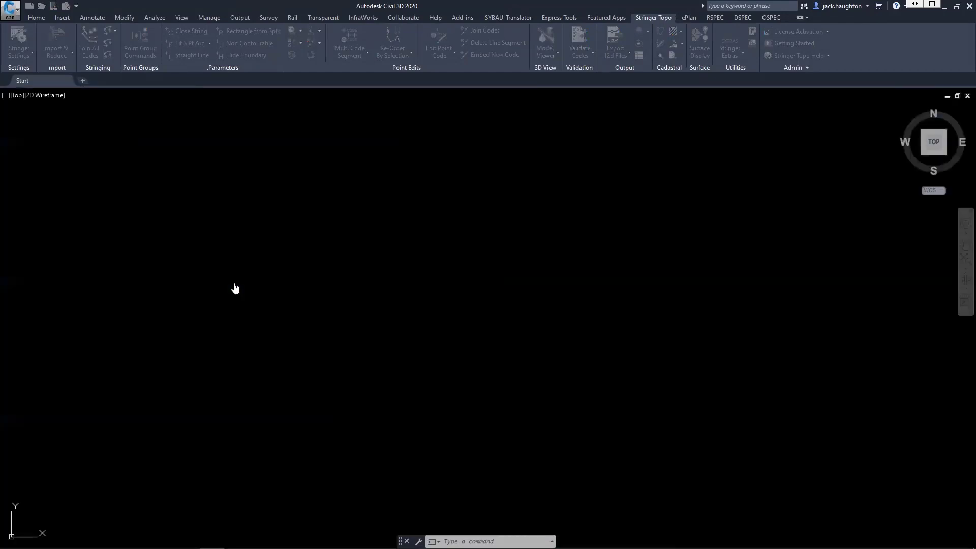
left_click(547, 295)
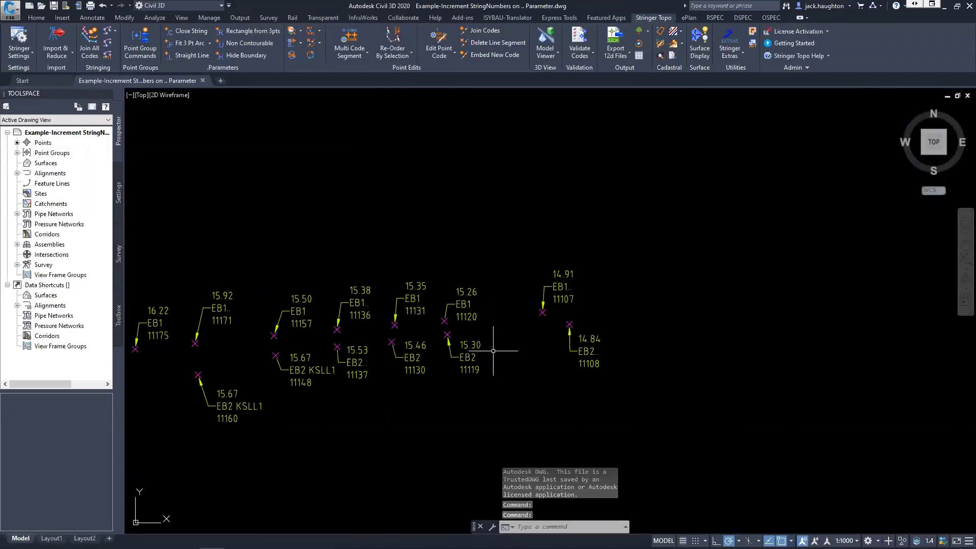
Examine the codes of the EB1 and EB2 points, noting which ones carry the ".." parameter
scroll(592, 302, "up", 2)
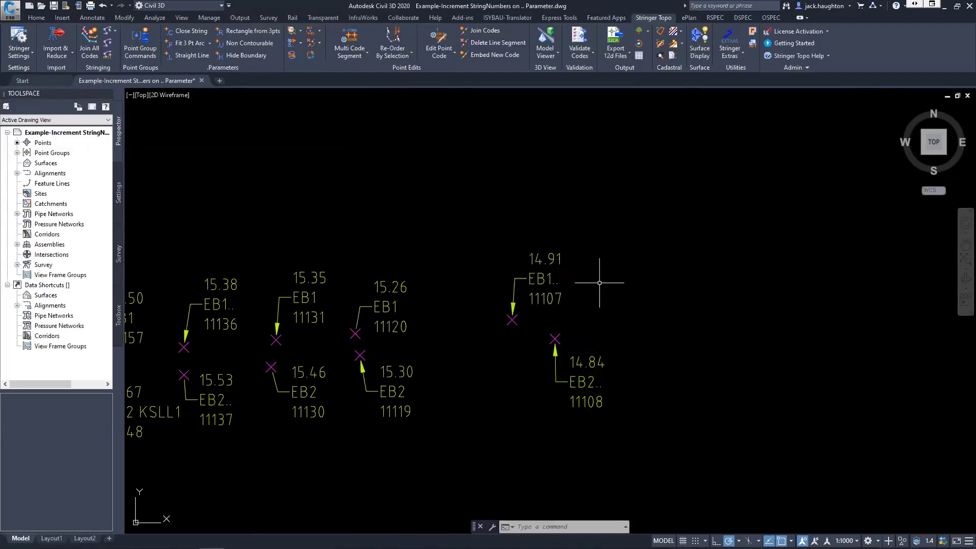
scroll(592, 287, "down", 2)
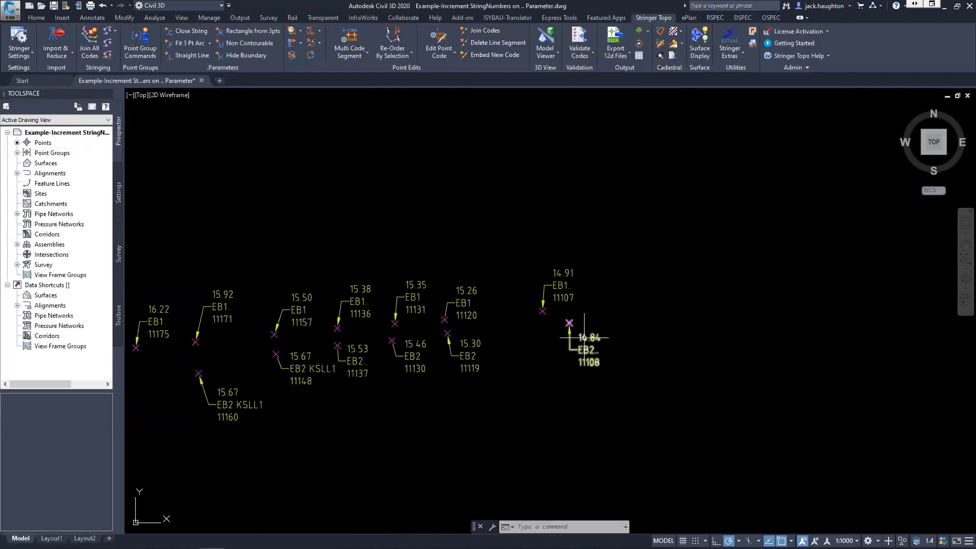
scroll(557, 291, "up", 2)
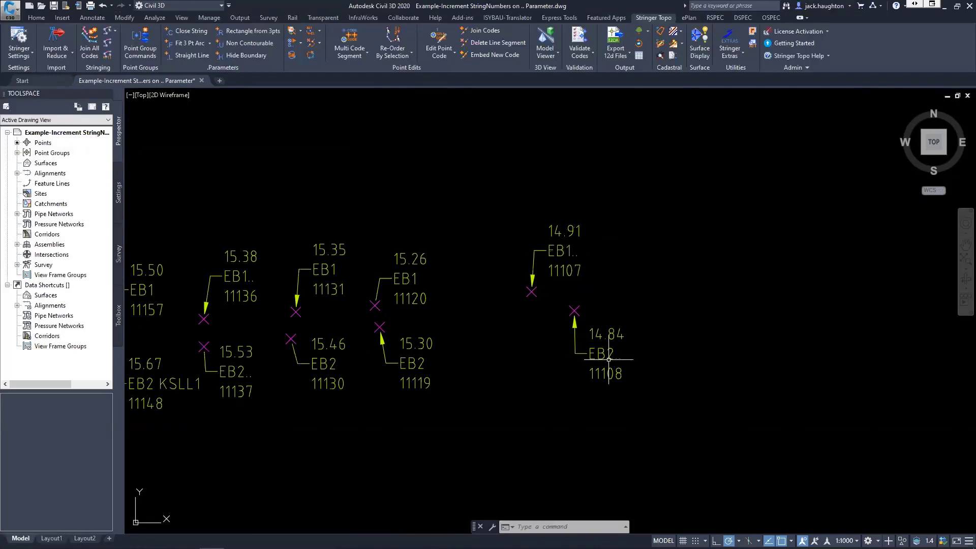
mouse_move(612, 359)
middle_click_drag(332, 211, 438, 189)
middle_click_drag(371, 183, 424, 183)
scroll(471, 226, "down", 4)
middle_click_drag(402, 224, 421, 246)
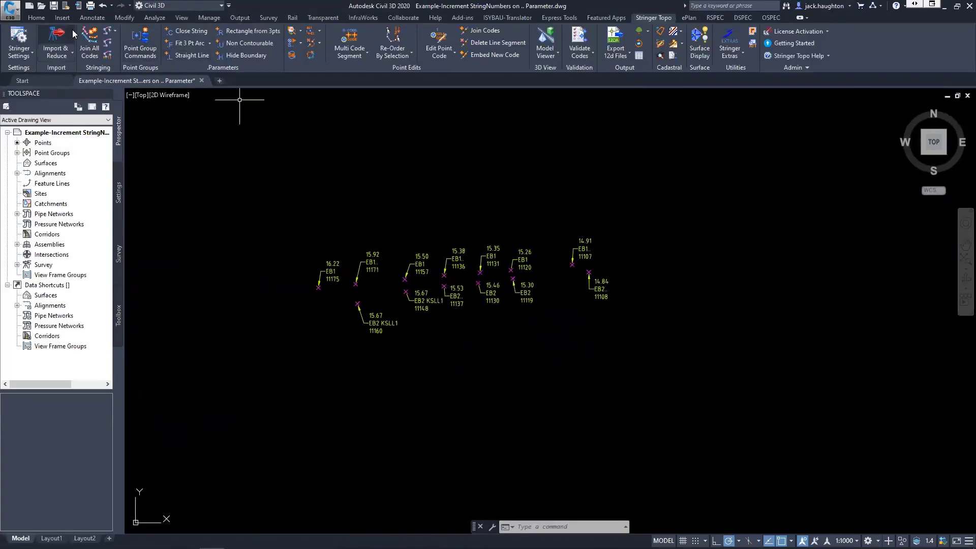
Join all codes to string the EB1 and EB2 points and review the linework along both strings
left_click(89, 48)
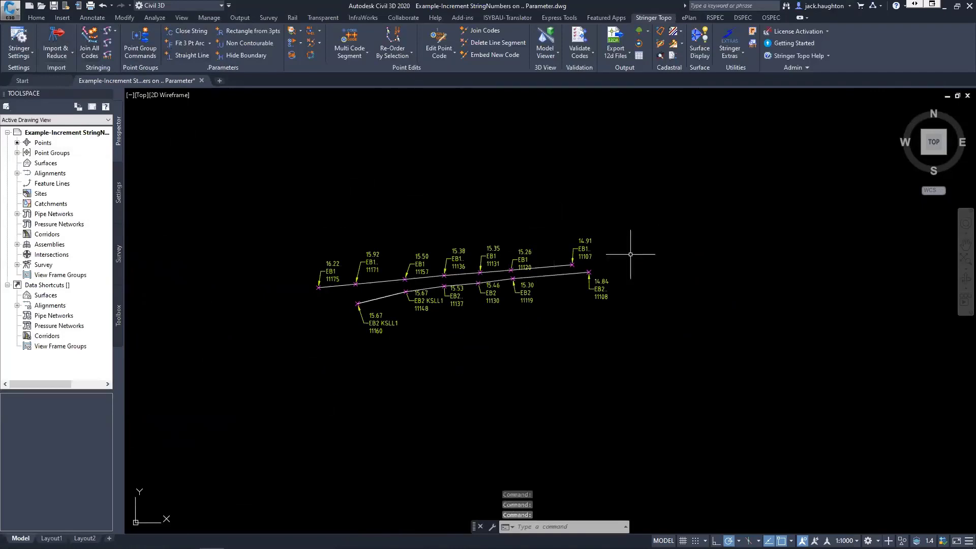
scroll(519, 271, "up", 2)
scroll(510, 272, "up", 2)
scroll(559, 264, "down", 2)
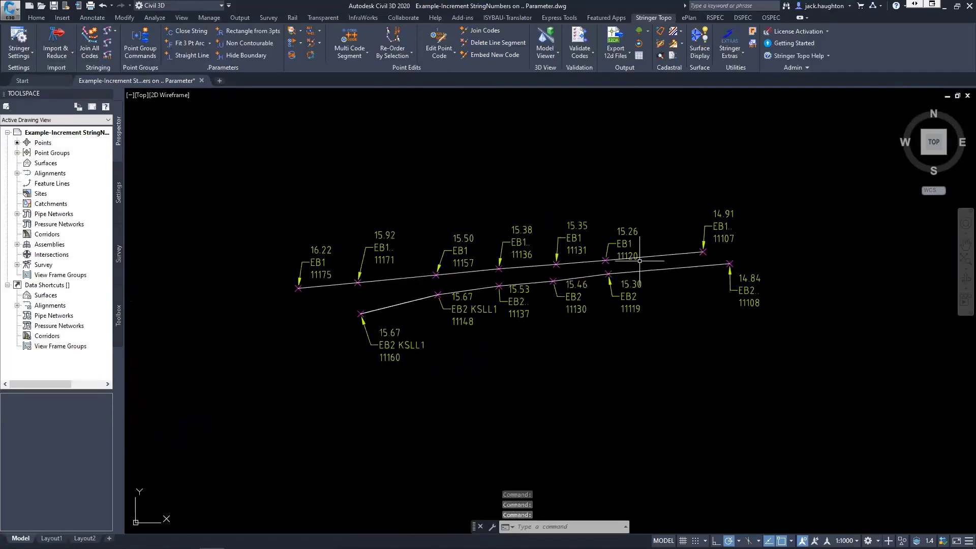
scroll(640, 260, "up", 2)
scroll(575, 254, "down", 2)
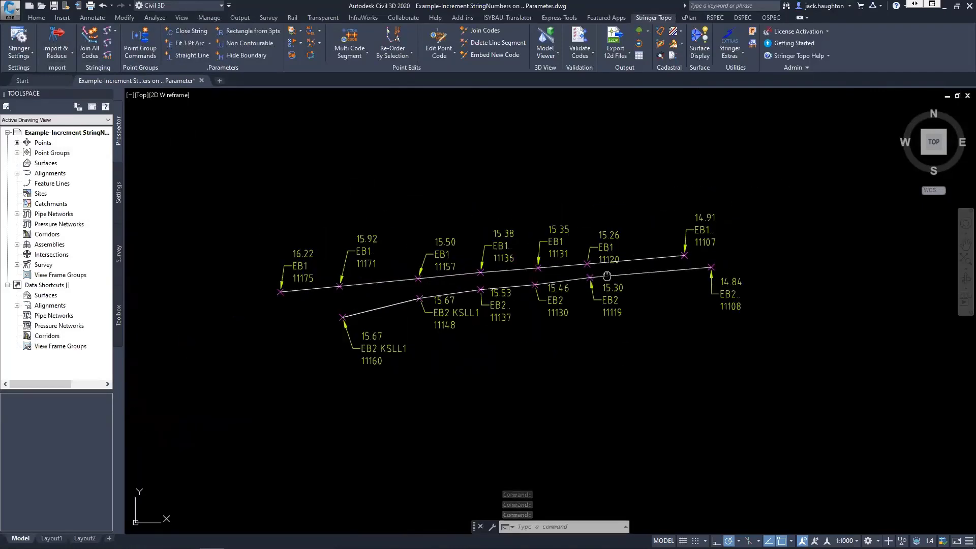
middle_click_drag(545, 223, 594, 221)
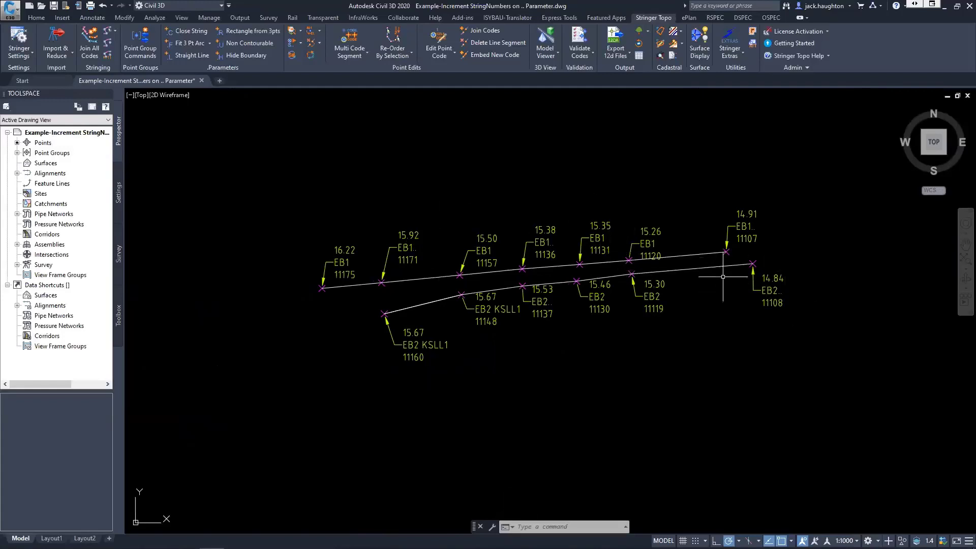
Run Increment Strings on .. Parameters to renumber the EB strings at each ".." code and review the split linework
scroll(721, 276, "up", 2)
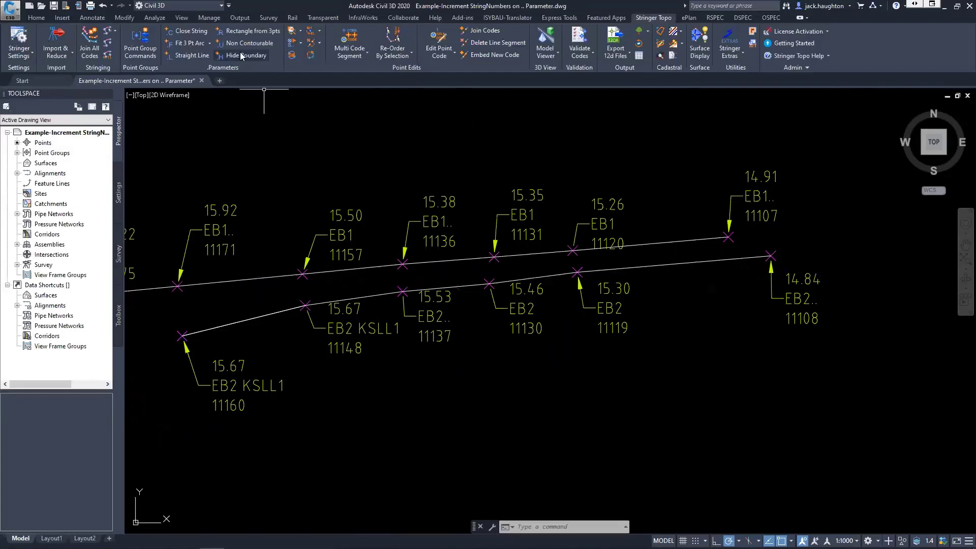
left_click(301, 34)
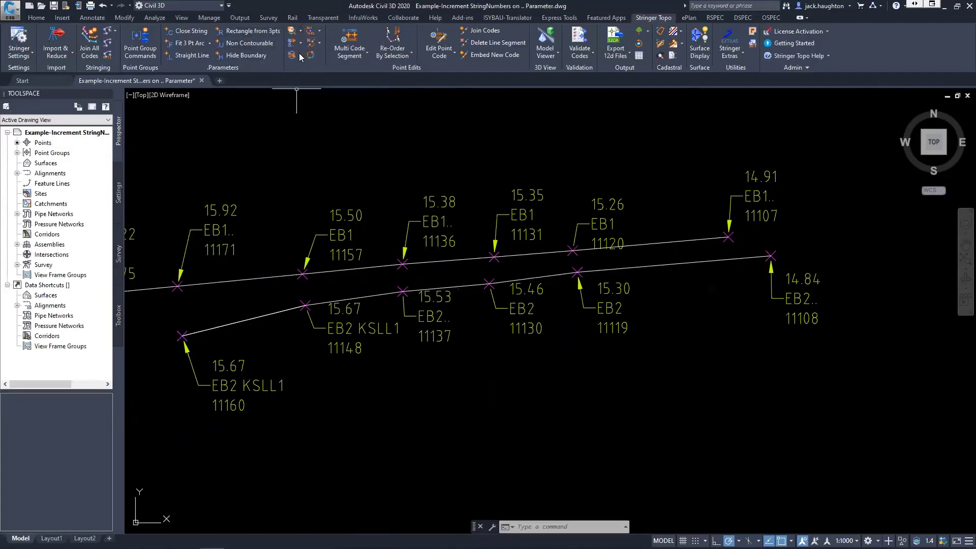
left_click(300, 42)
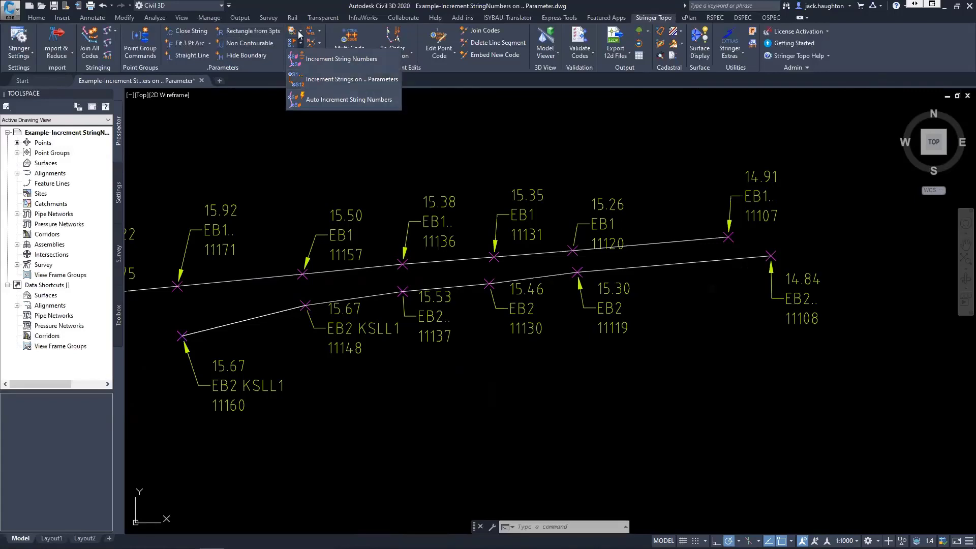
left_click(325, 84)
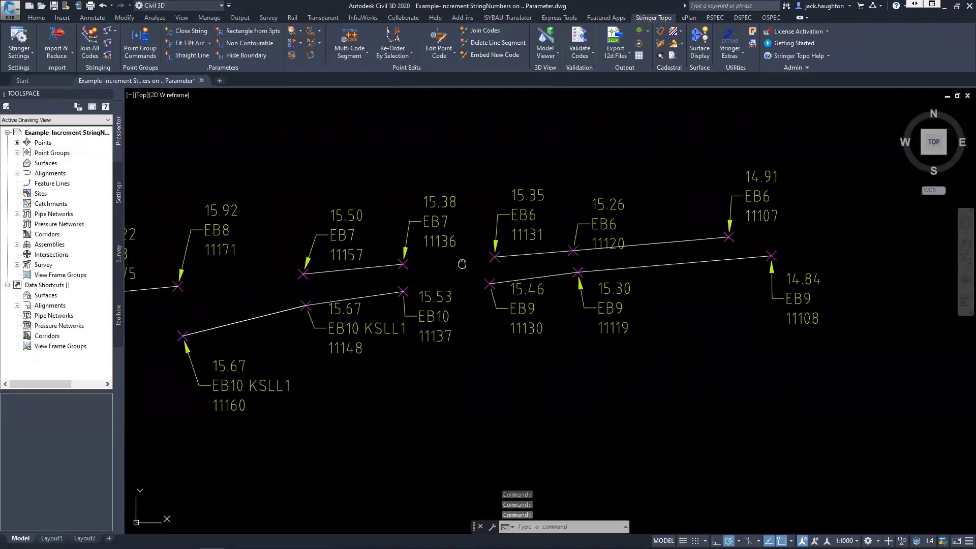
middle_click_drag(460, 264, 490, 260)
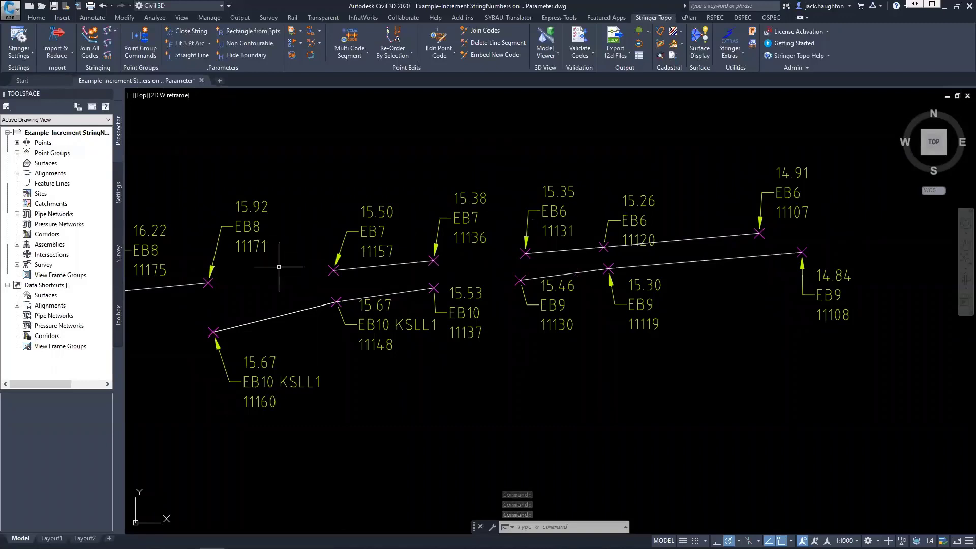
mouse_move(463, 246)
middle_mouse_down()
mouse_move(343, 242)
mouse_move(354, 241)
middle_mouse_up()
middle_click_drag(804, 207, 730, 220)
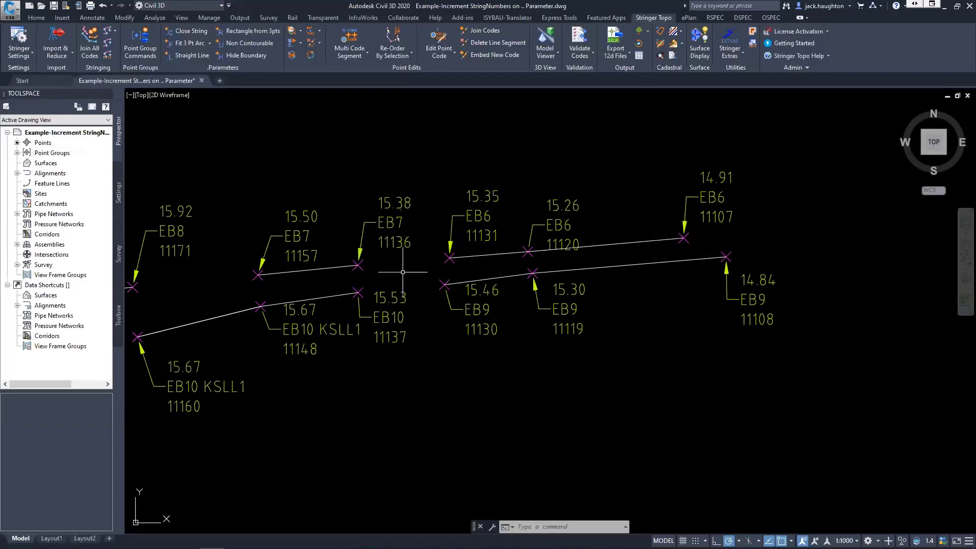
Examine the renumbered EB6 to EB10 strings and their point codes, and check the available string-increment commands
scroll(402, 271, "down", 3)
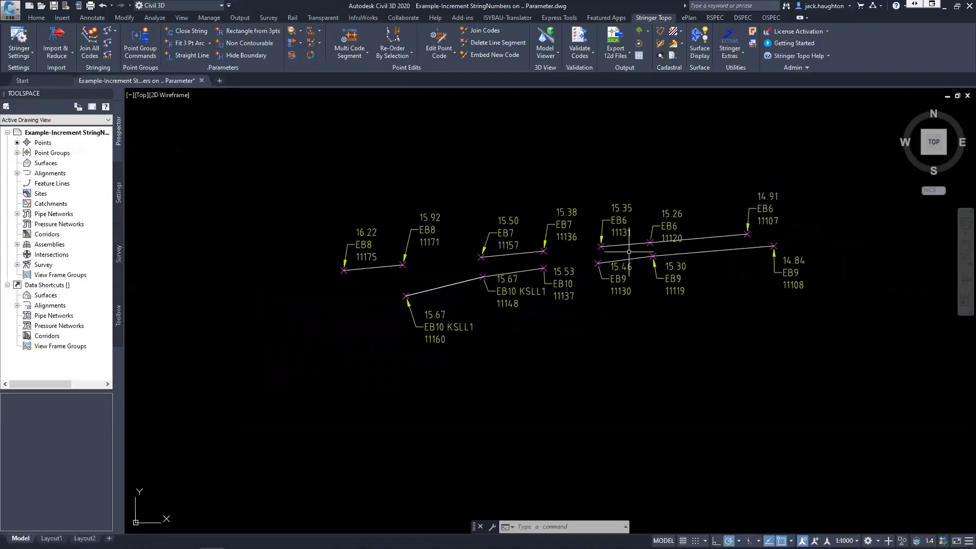
scroll(673, 247, "up", 2)
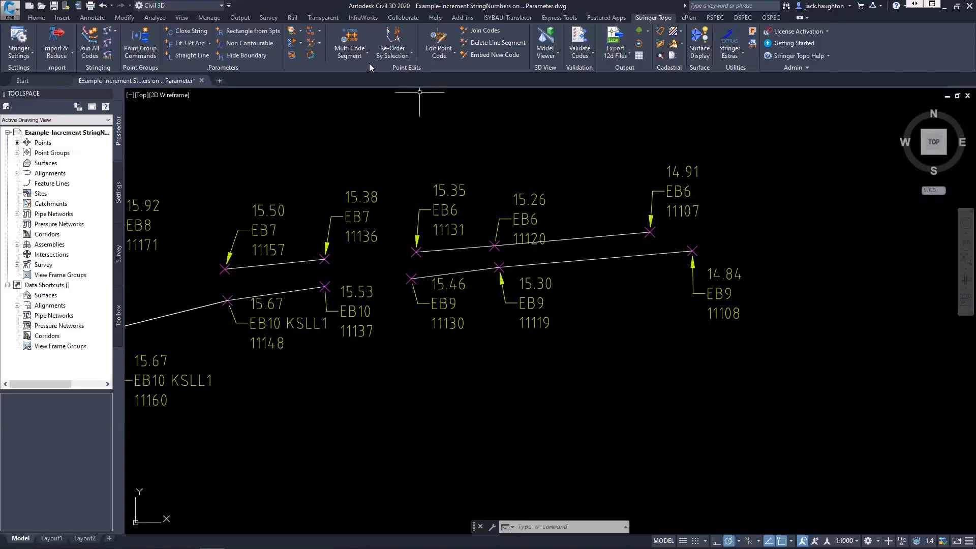
left_click(298, 43)
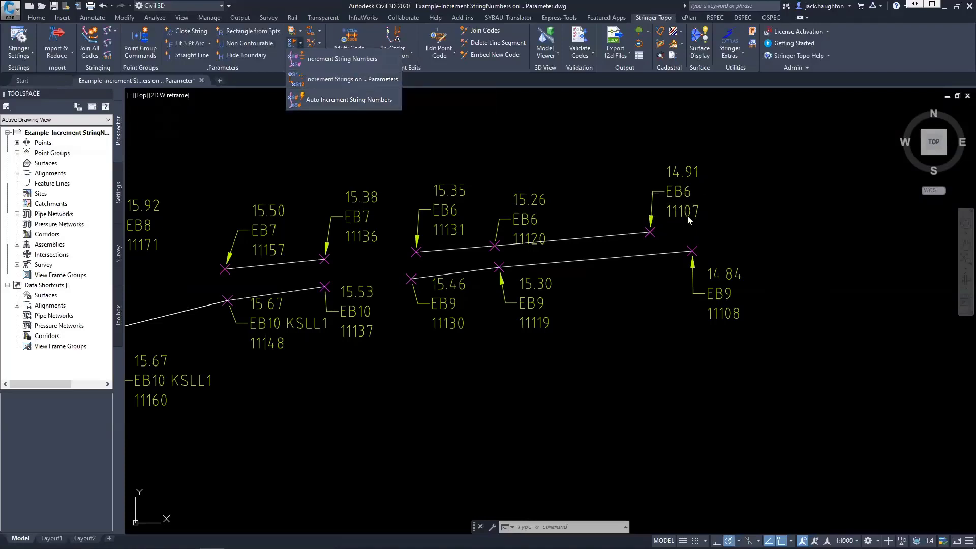
key("Escape")
key("Escape")
scroll(661, 213, "down", 3)
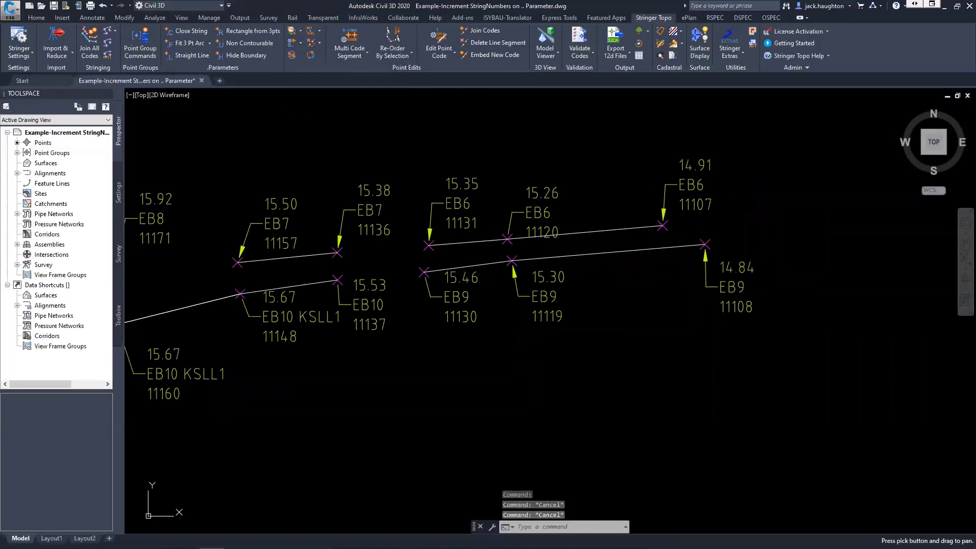
middle_click_drag(566, 206, 560, 234)
scroll(560, 236, "up", 2)
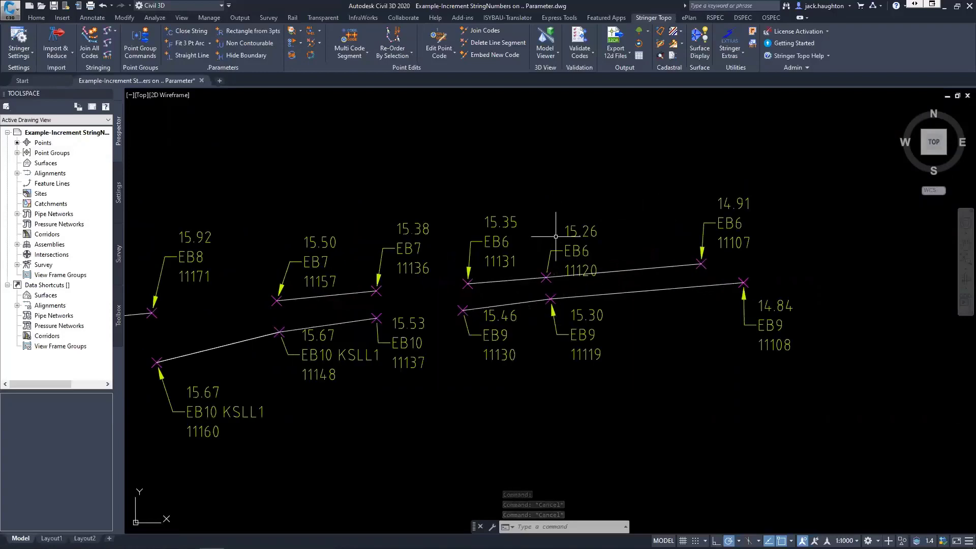
middle_click_drag(447, 359, 510, 328)
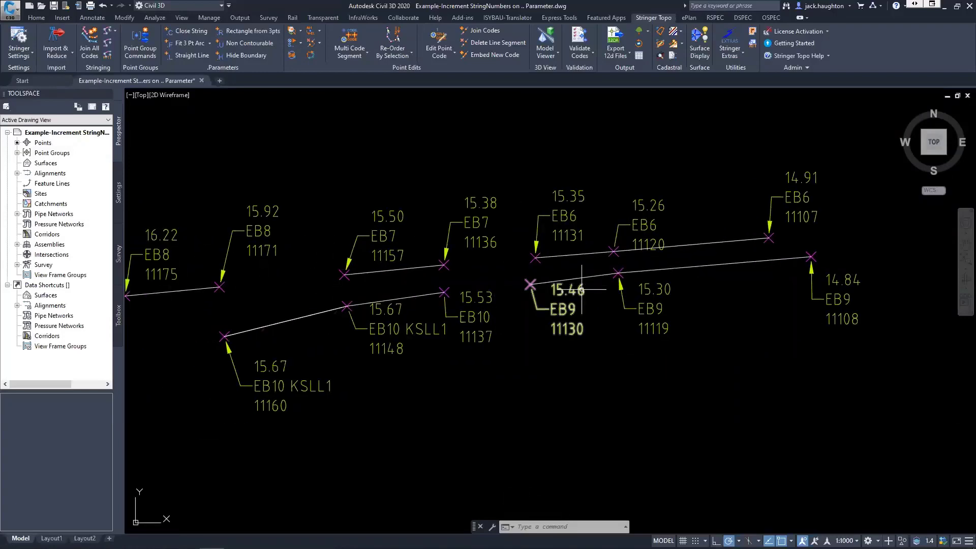
middle_click_drag(697, 331, 718, 343)
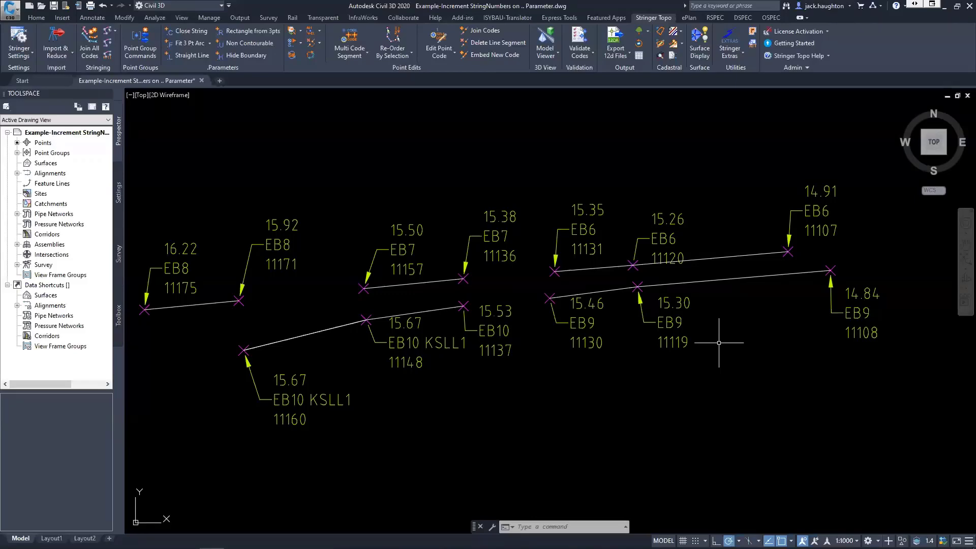
middle_click_drag(719, 343, 705, 327)
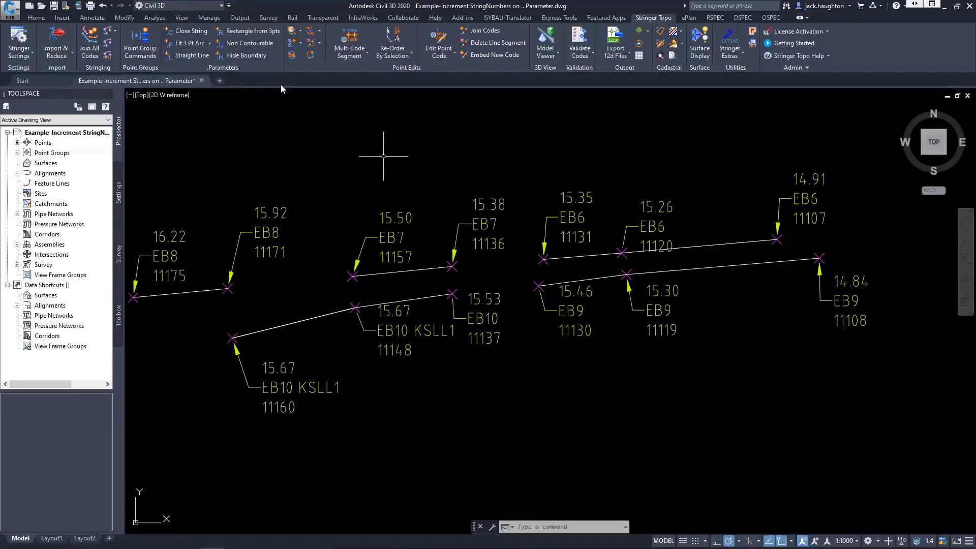
middle_click_drag(516, 179, 551, 173)
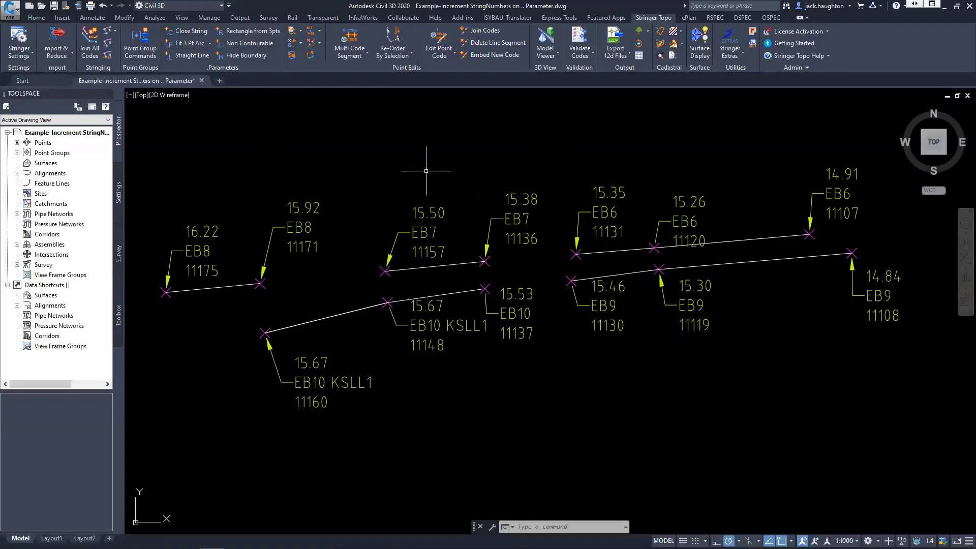
Close the increment example drawing without saving and open the recent W2 drawing to view its survey
left_click(201, 81)
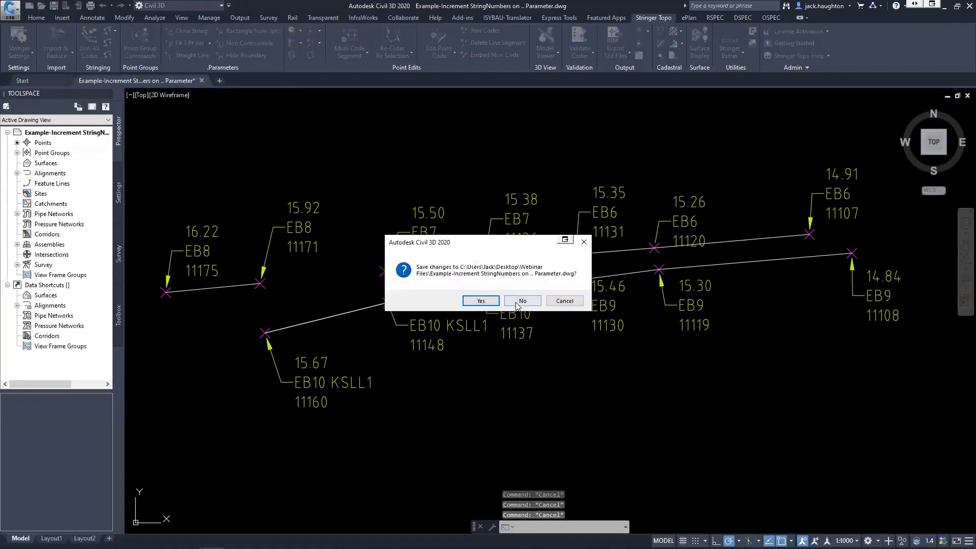
left_click(517, 302)
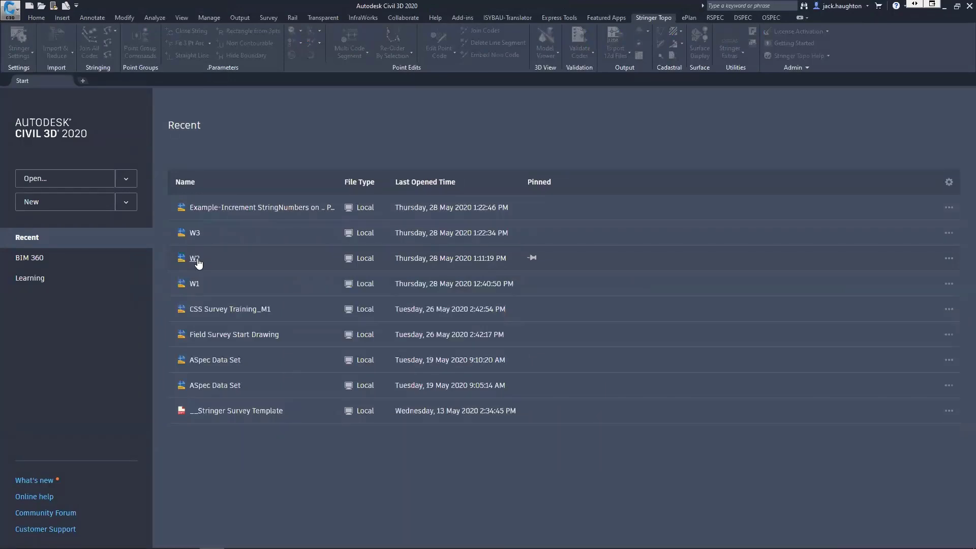
left_click(196, 260)
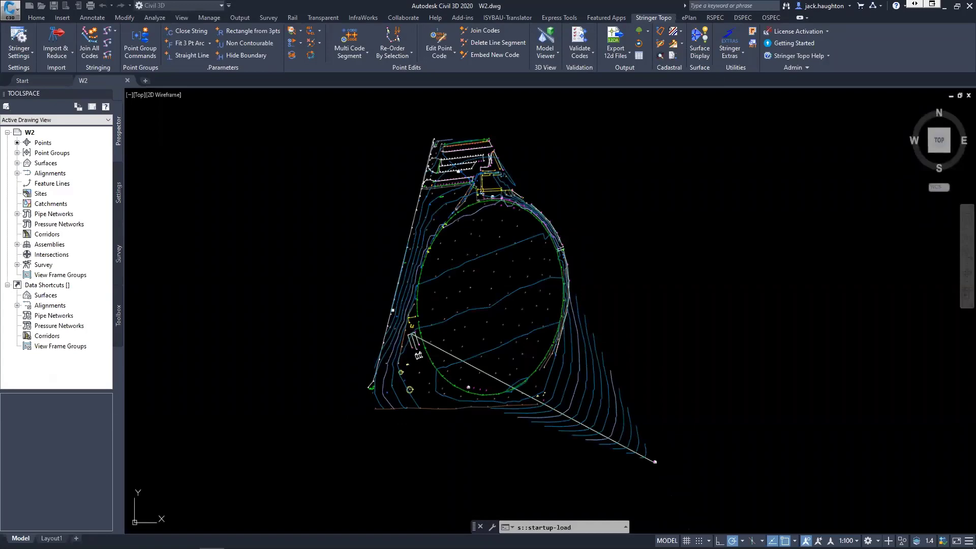
scroll(495, 286, "up", 3)
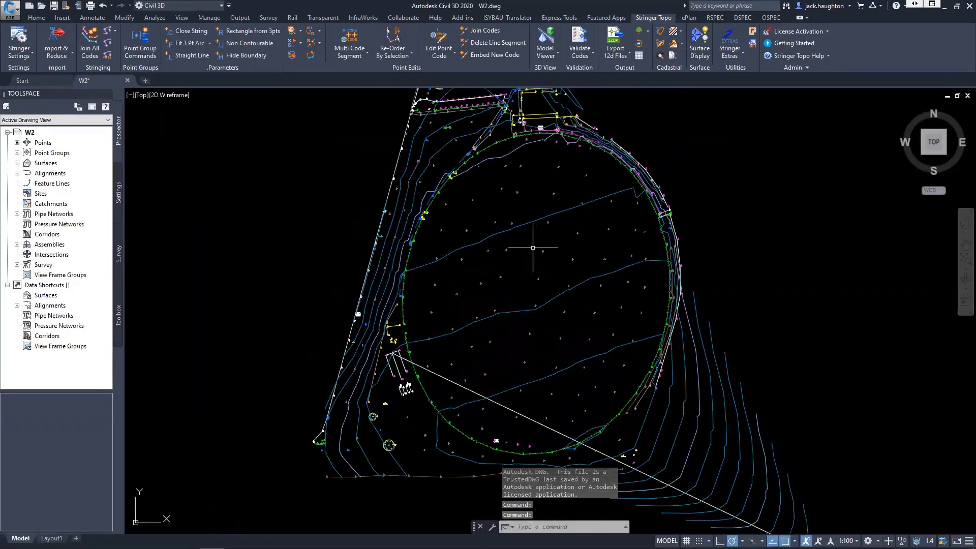
scroll(533, 247, "down", 2)
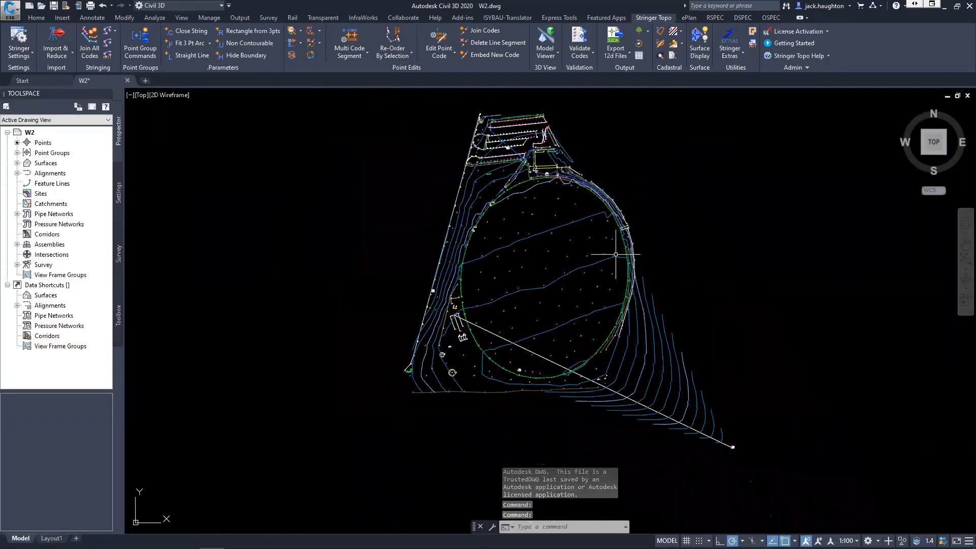
Use Point Group Commands to move the Contourable point group about 60 units east, from a base point inside the oval
left_click(17, 153)
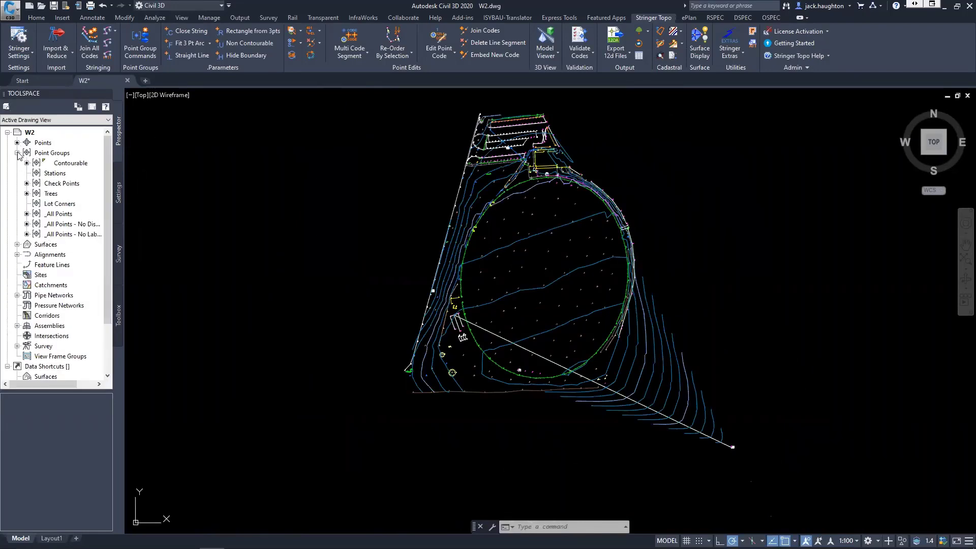
left_click(17, 152)
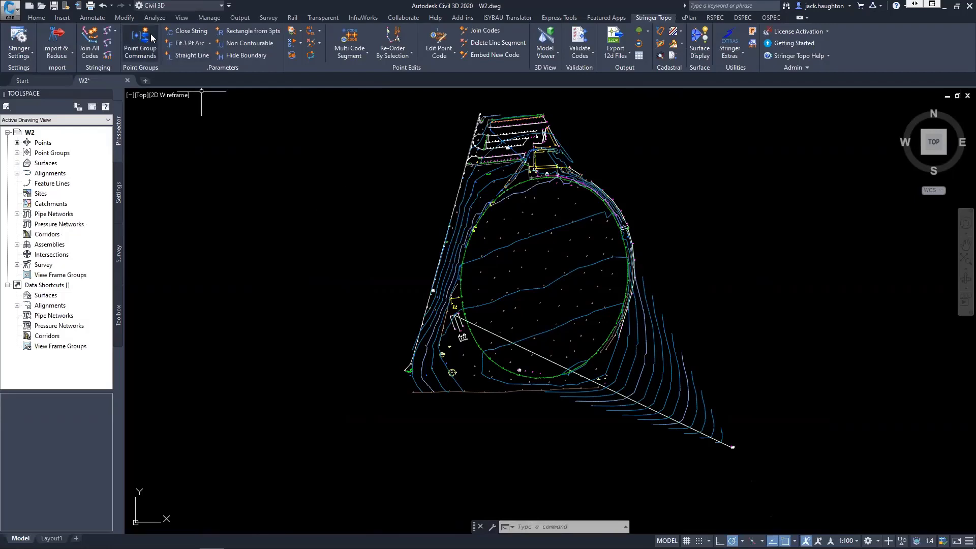
left_click(140, 50)
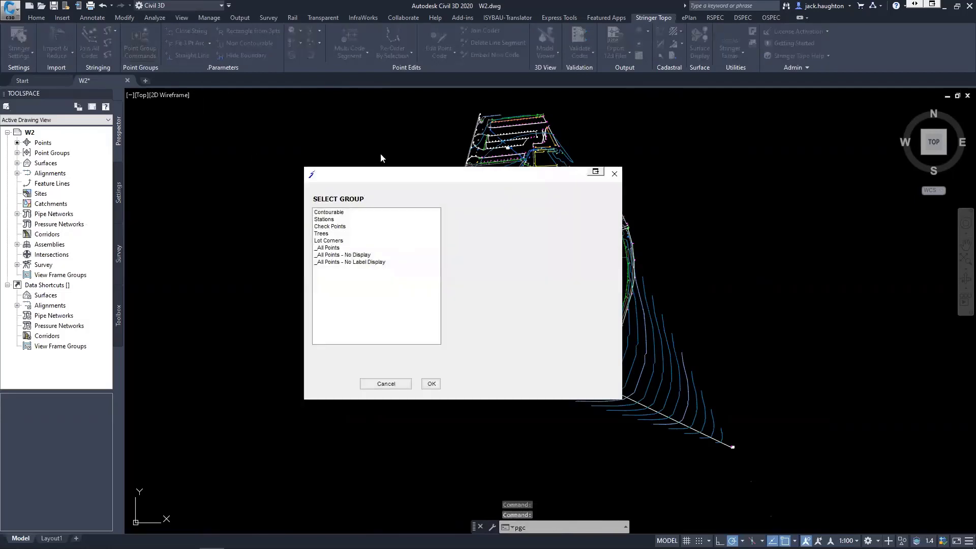
left_click(148, 49)
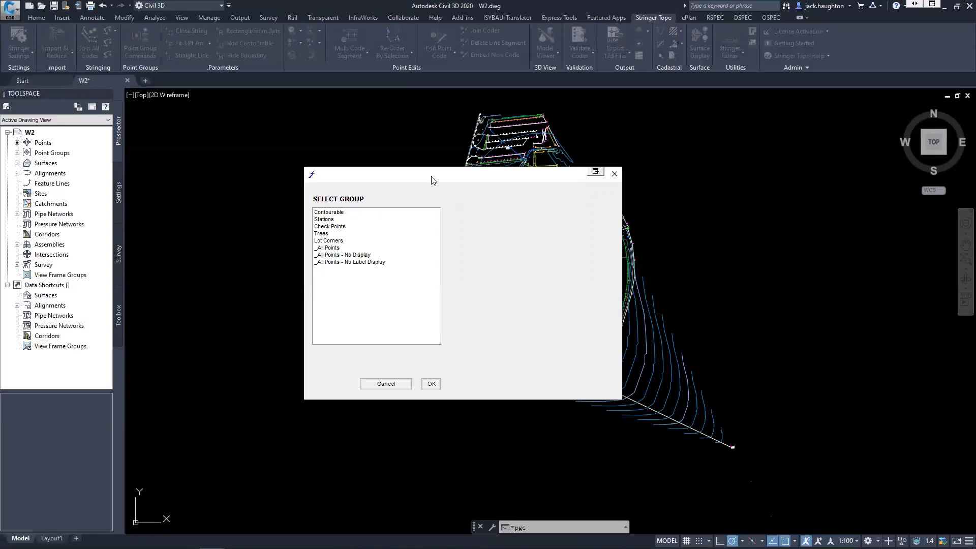
left_click(339, 213)
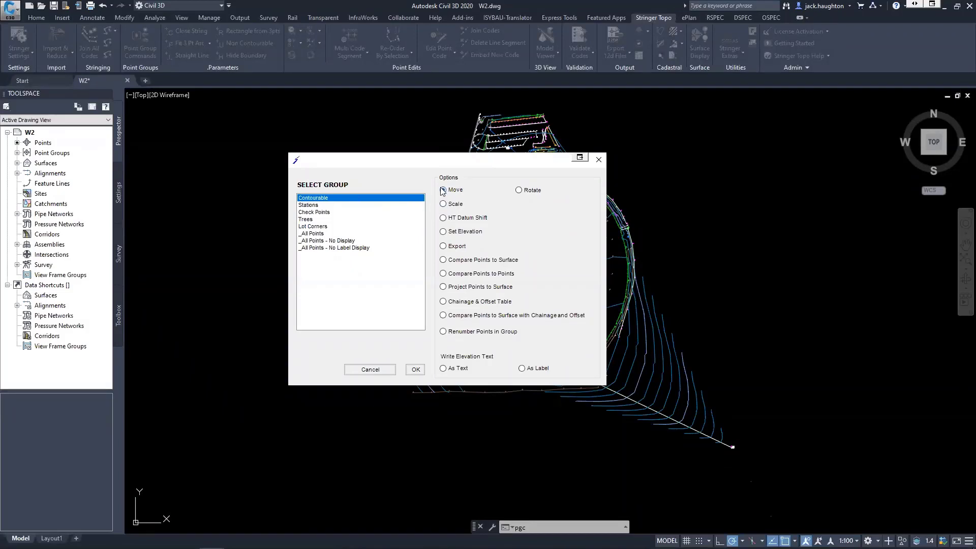
left_click(415, 370)
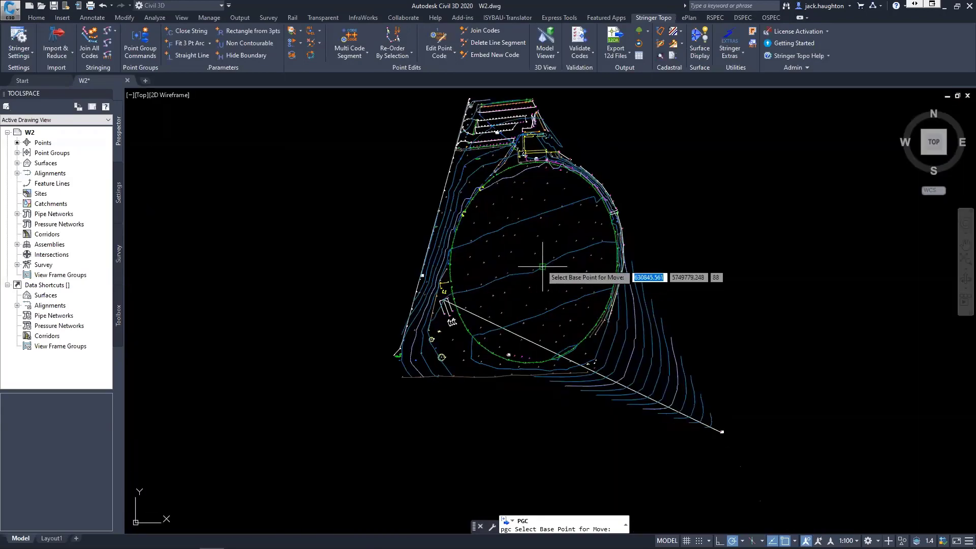
scroll(533, 274, "up", 2)
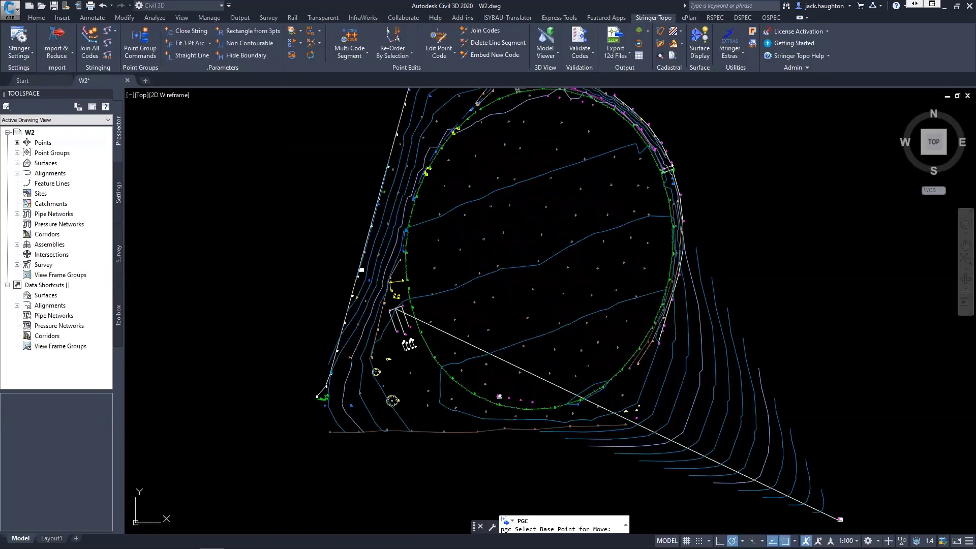
left_click(512, 317)
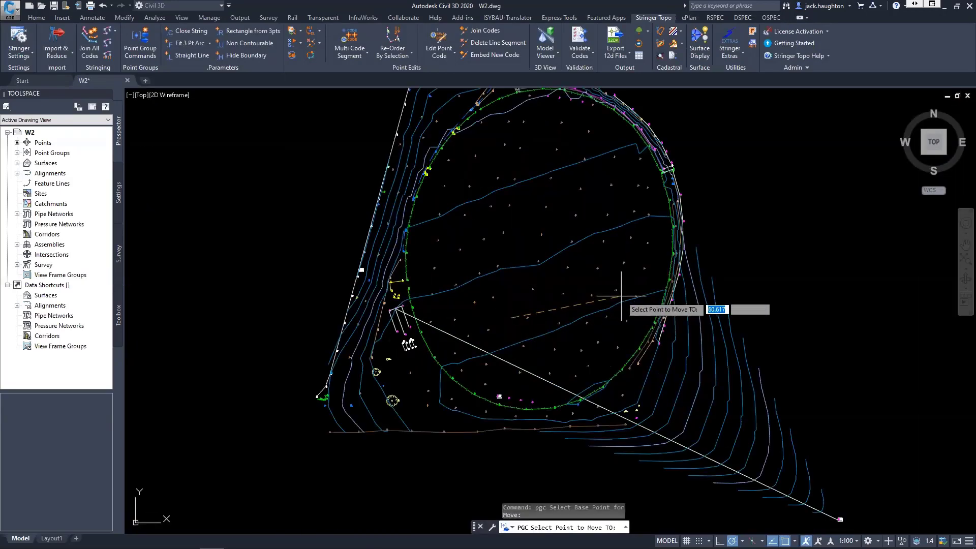
left_click(621, 301)
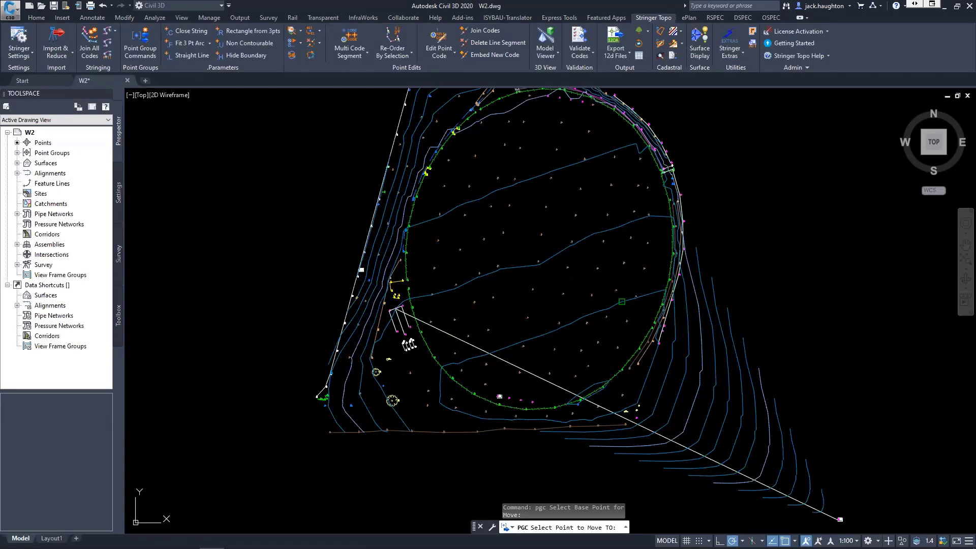
left_click(839, 519)
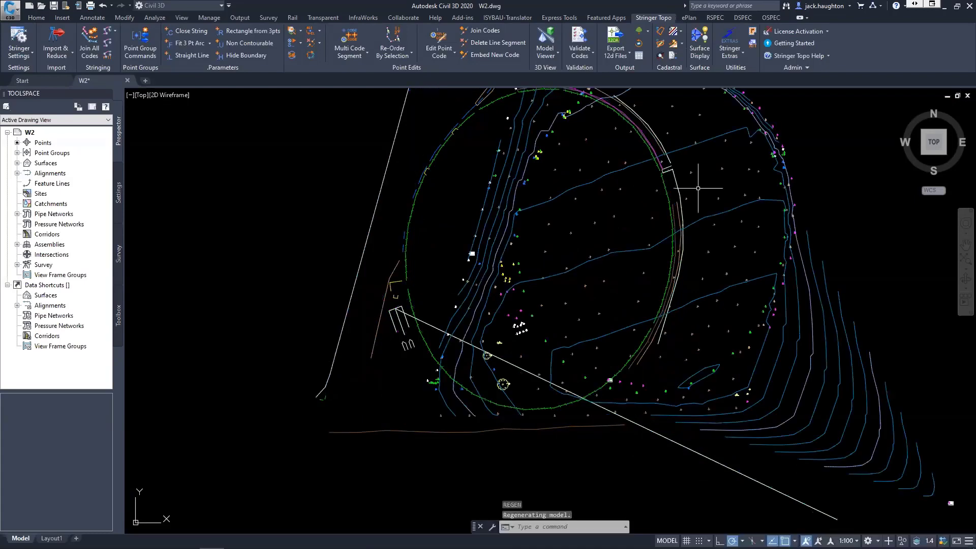
Join all codes to restring the linework through the moved Contourable points and update the contours
scroll(696, 193, "down", 2)
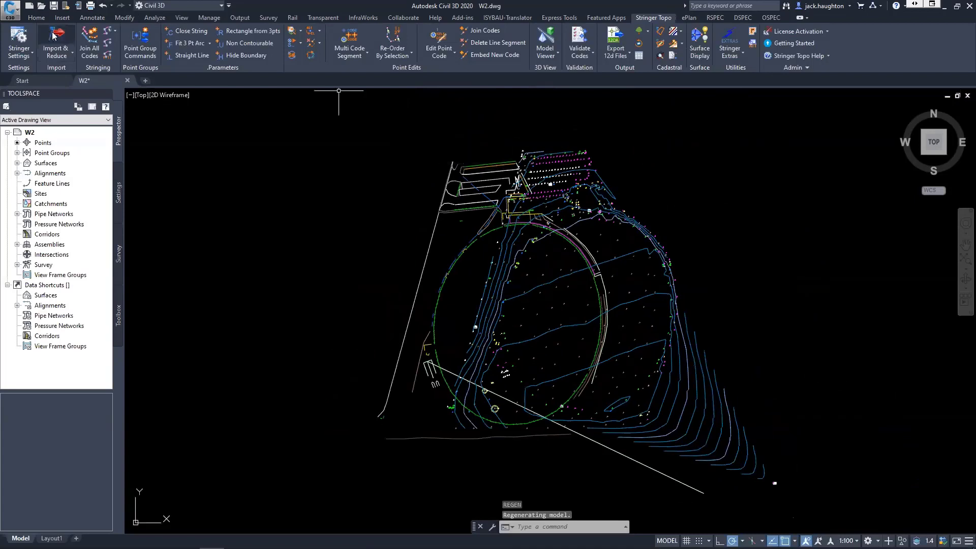
left_click(86, 37)
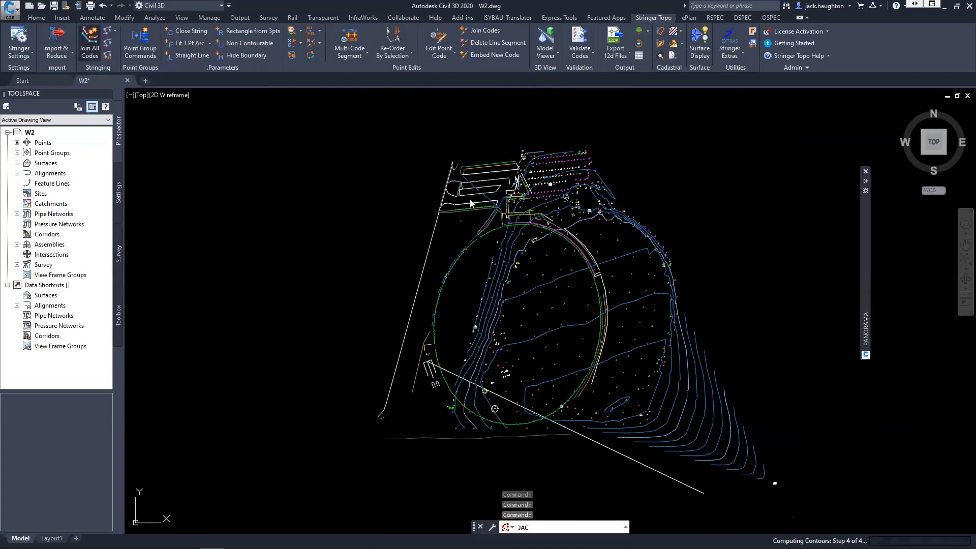
left_click(87, 40)
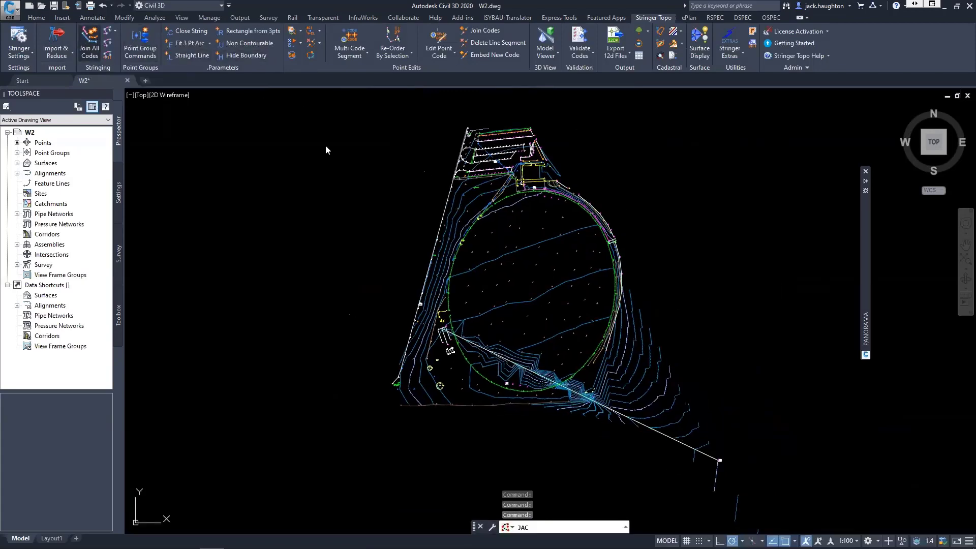
Delete the stray long line segment running southeast from the three parallel lines beside the oval
scroll(497, 309, "up", 5)
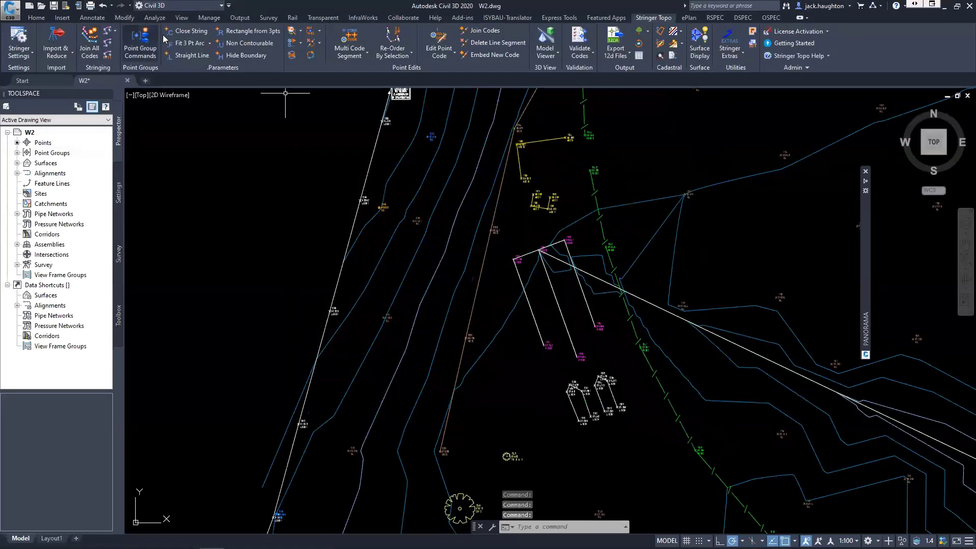
left_click(487, 44)
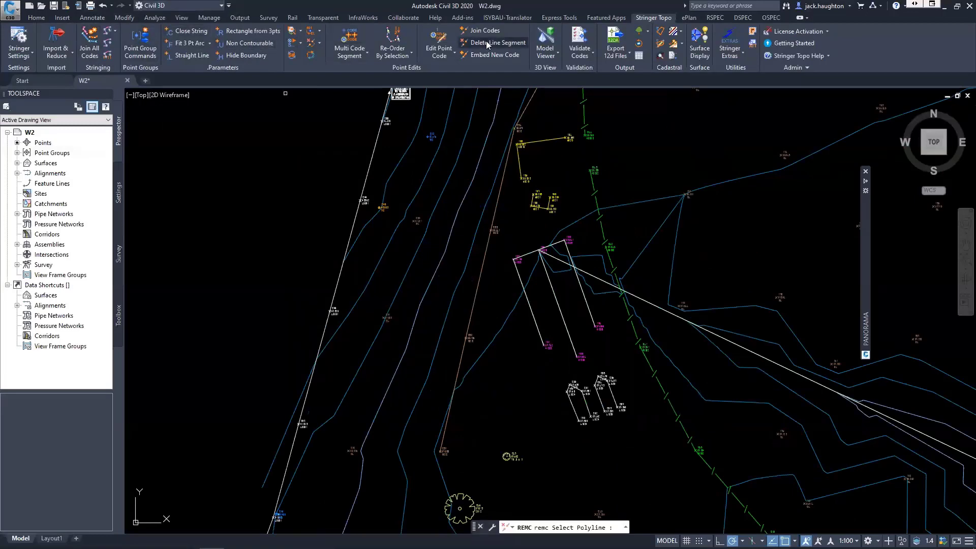
key("Escape")
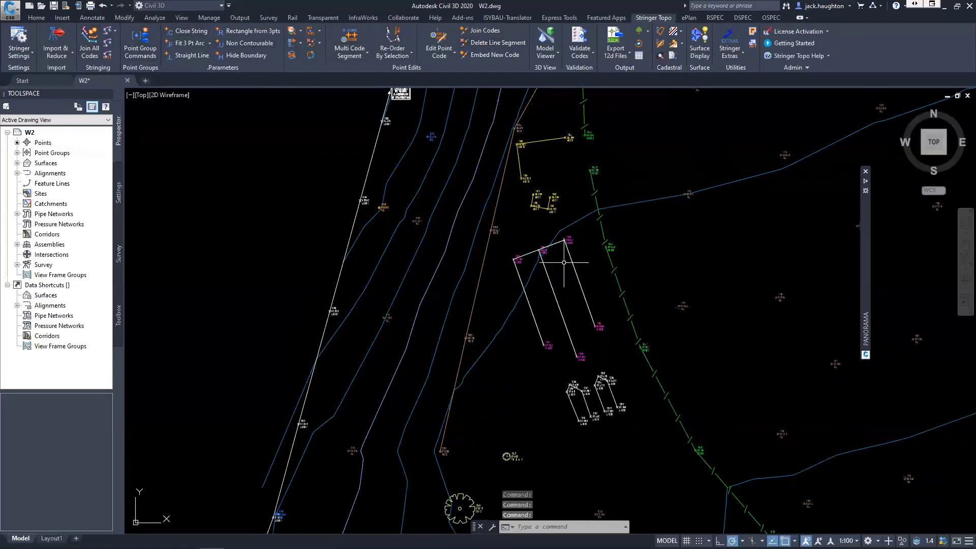
Use Point Group Commands to scale the Contourable point group in 2D by 0.999997 about a base point inside the oval
scroll(562, 257, "down", 6)
scroll(617, 252, "up", 3)
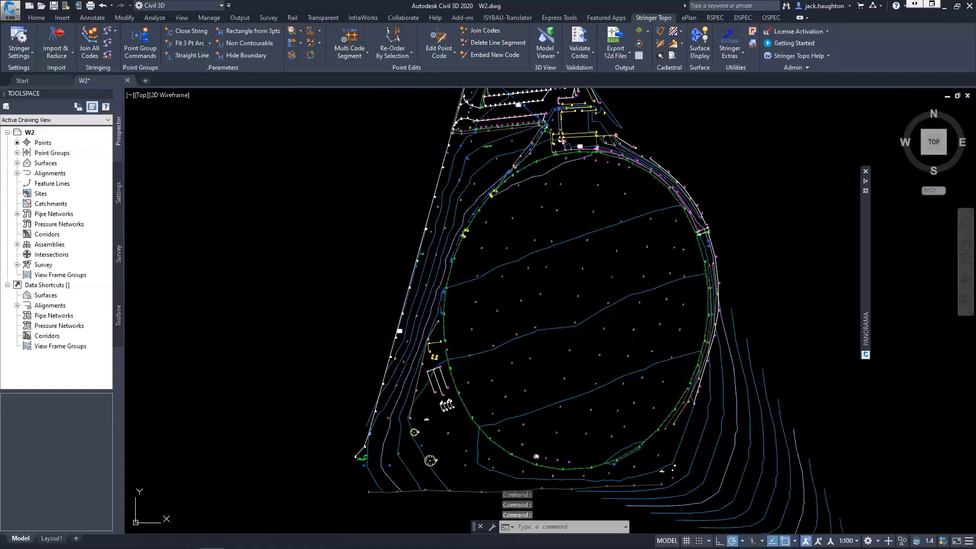
middle_click_drag(618, 252, 536, 288)
left_click(140, 48)
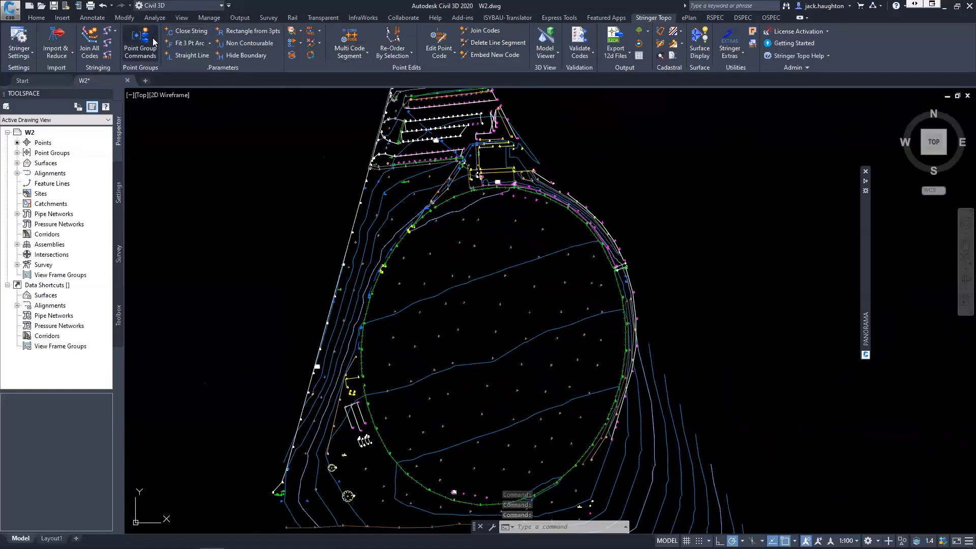
left_click(326, 200)
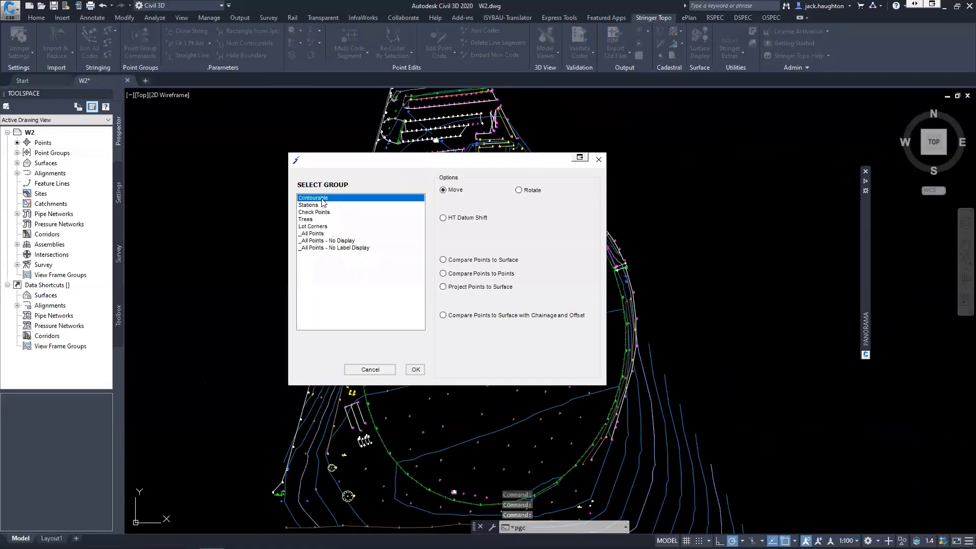
left_click(447, 205)
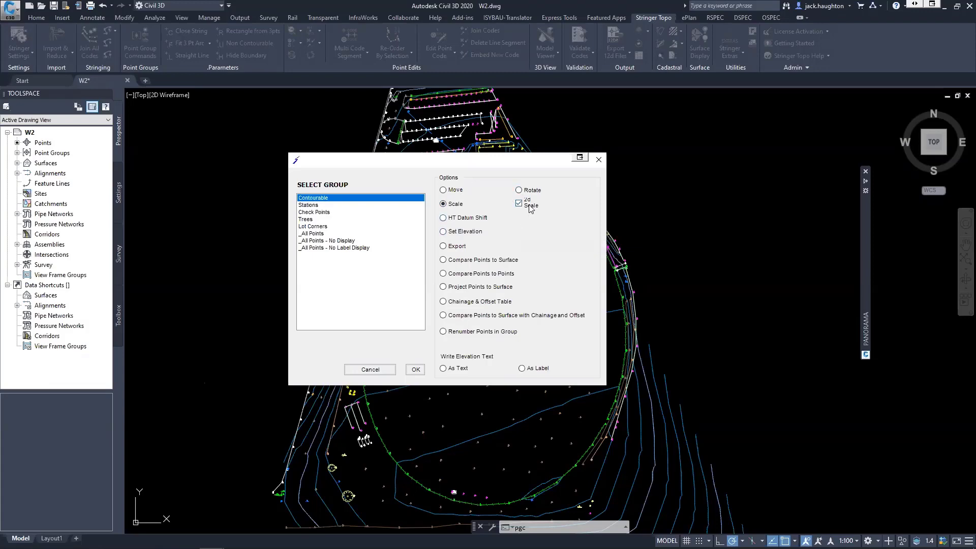
left_click(416, 370)
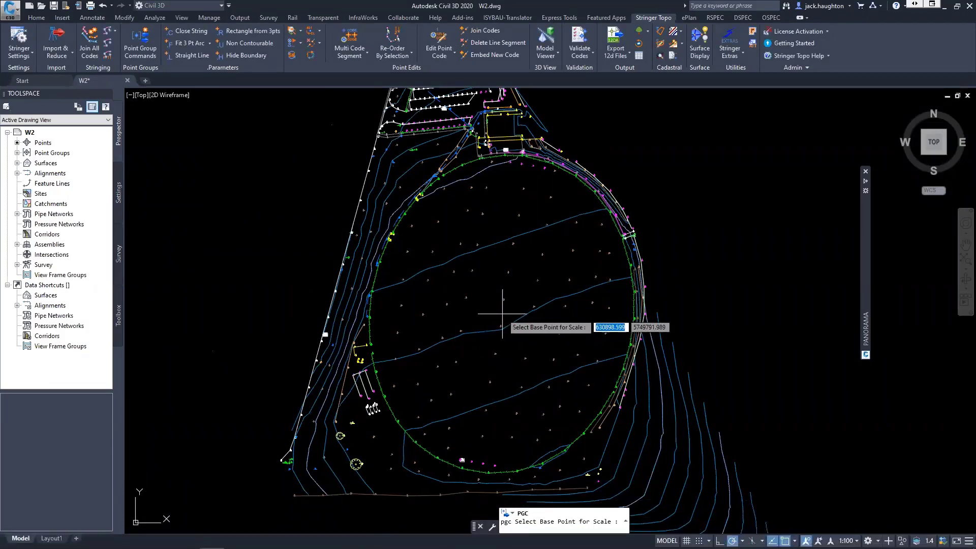
left_click(502, 313)
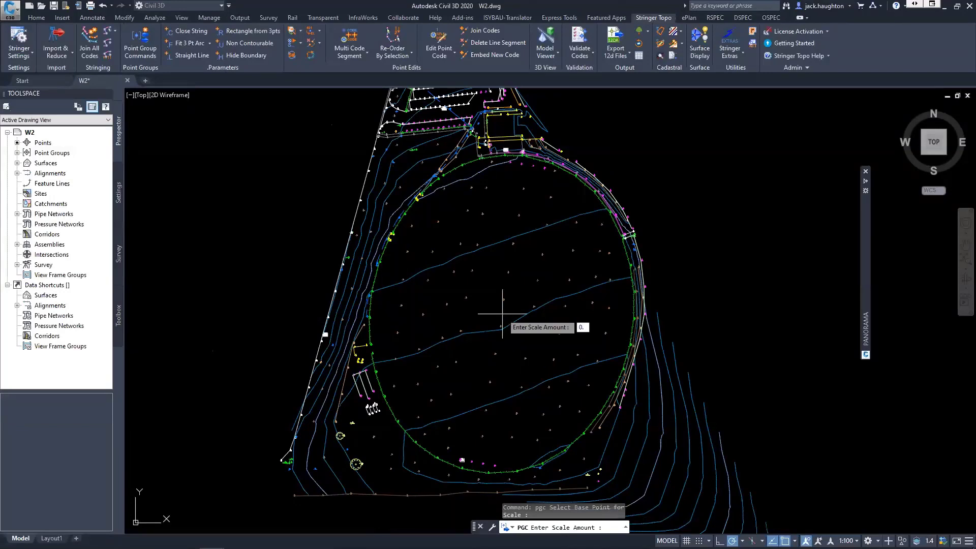
type("0.999997")
key("Return")
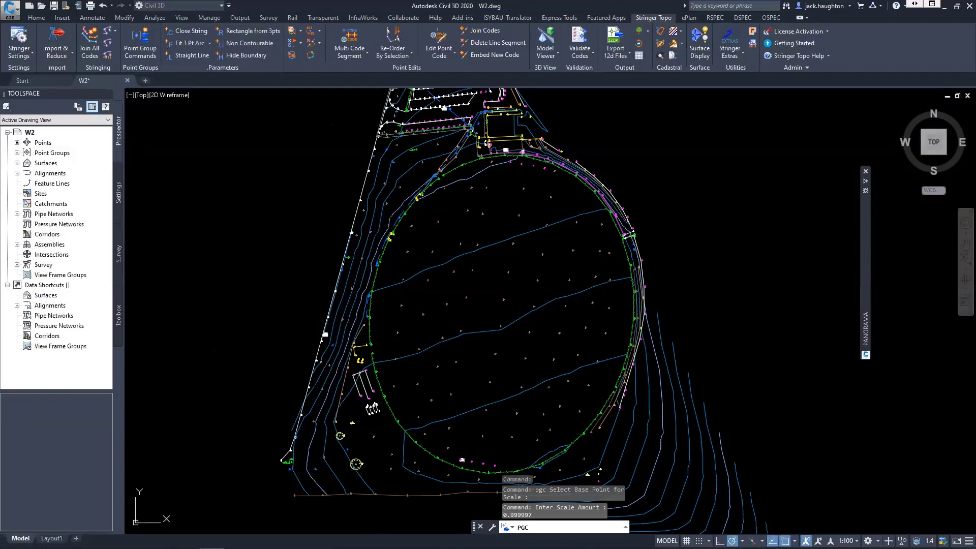
Set up a Point Group Commands export of the Contourable group with SDR 33 as the file type
scroll(584, 387, "up", 1)
scroll(537, 354, "down", 1)
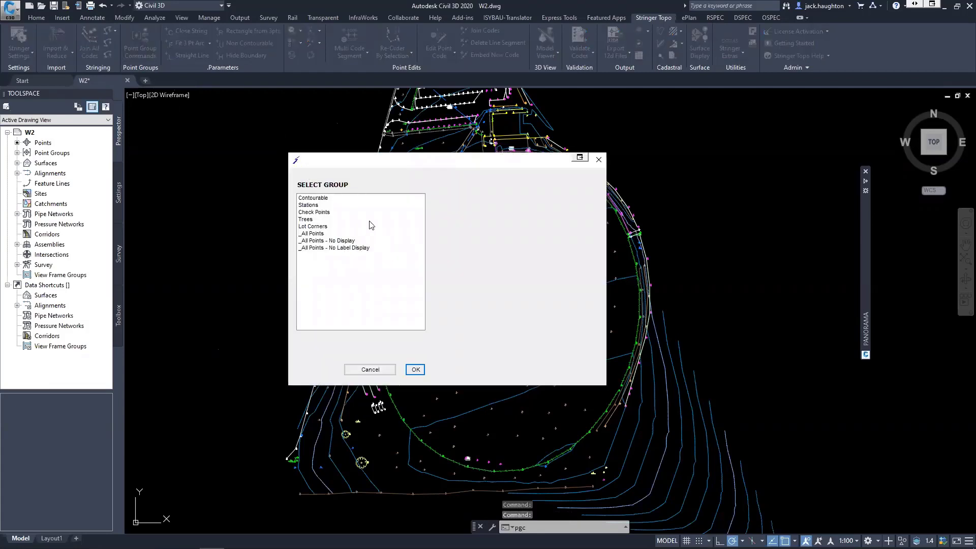
left_click(319, 200)
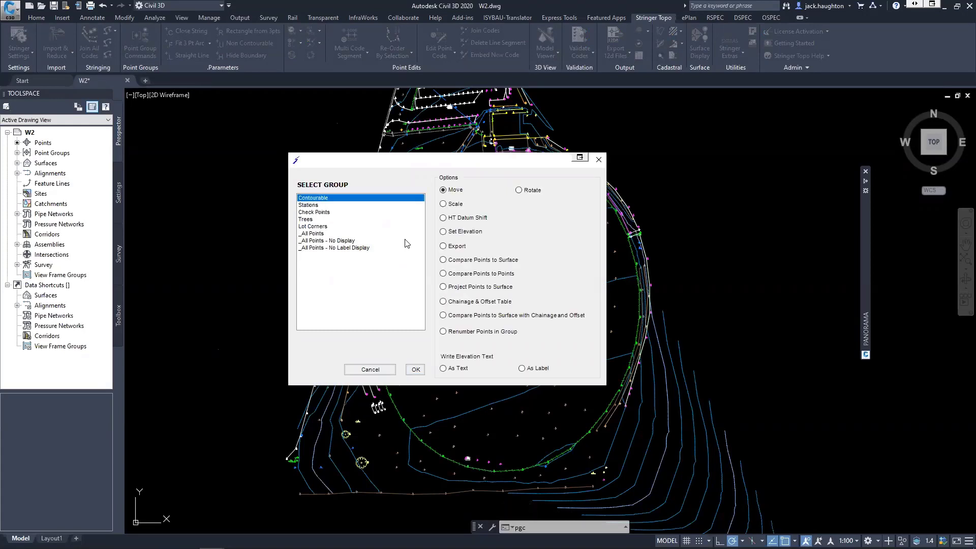
left_click(450, 248)
left_click(416, 370)
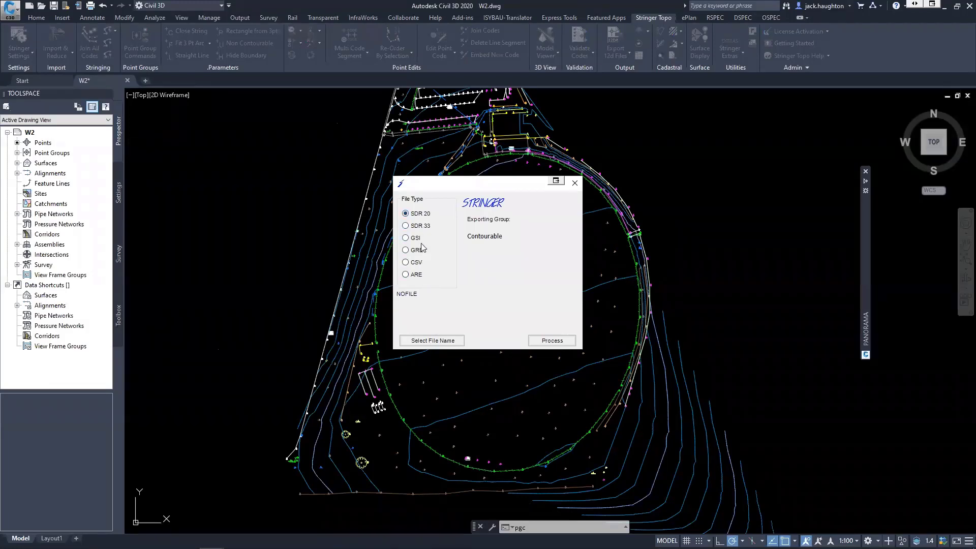
left_click(417, 226)
Name the export BEST FILE EVER.SDR in the Webinar Files folder, replacing the existing file, and process it
left_click(432, 344)
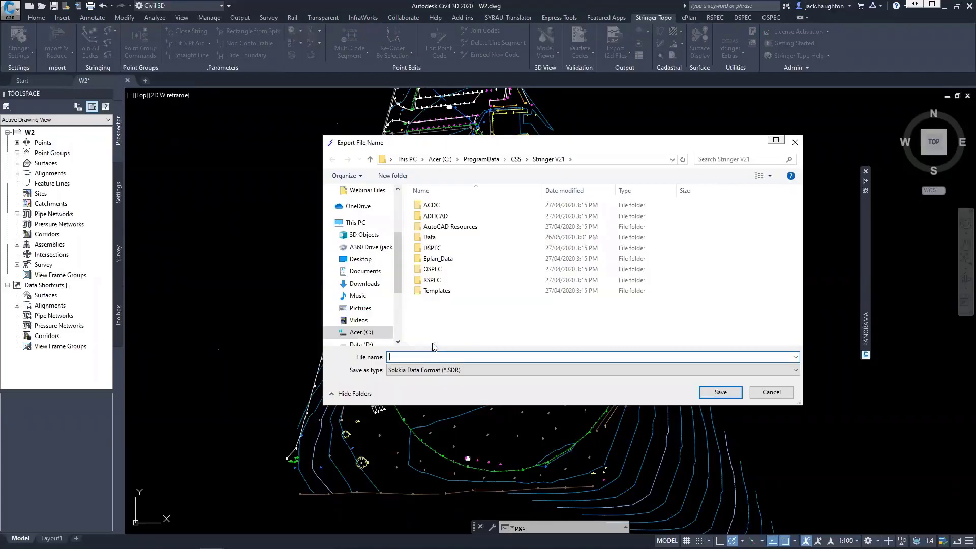
left_click_drag(397, 262, 397, 222)
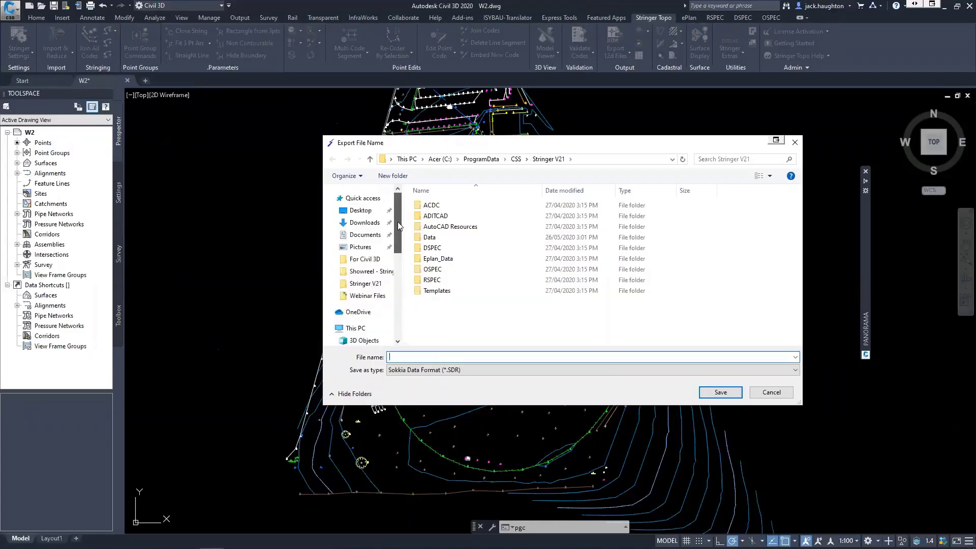
left_click(385, 297)
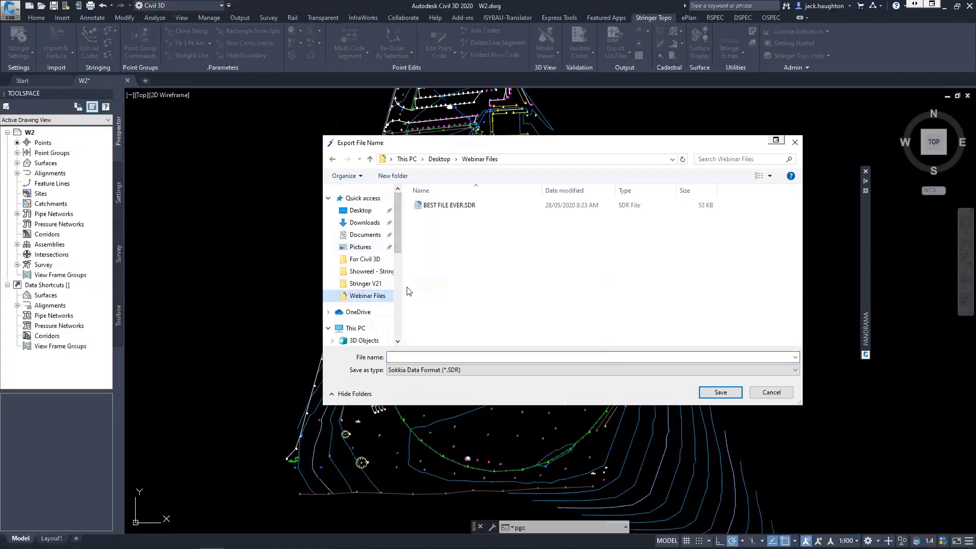
left_click(471, 212)
key("Delete")
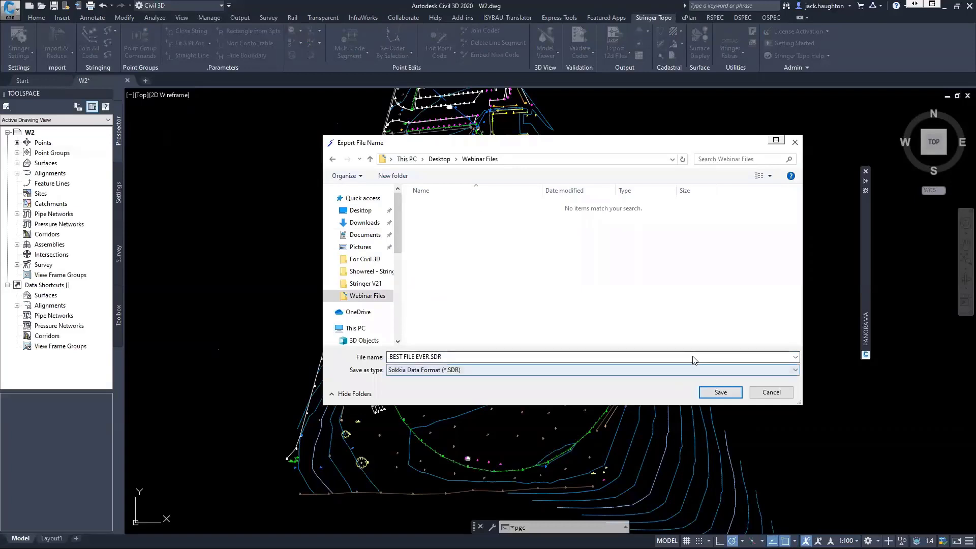
left_click(715, 392)
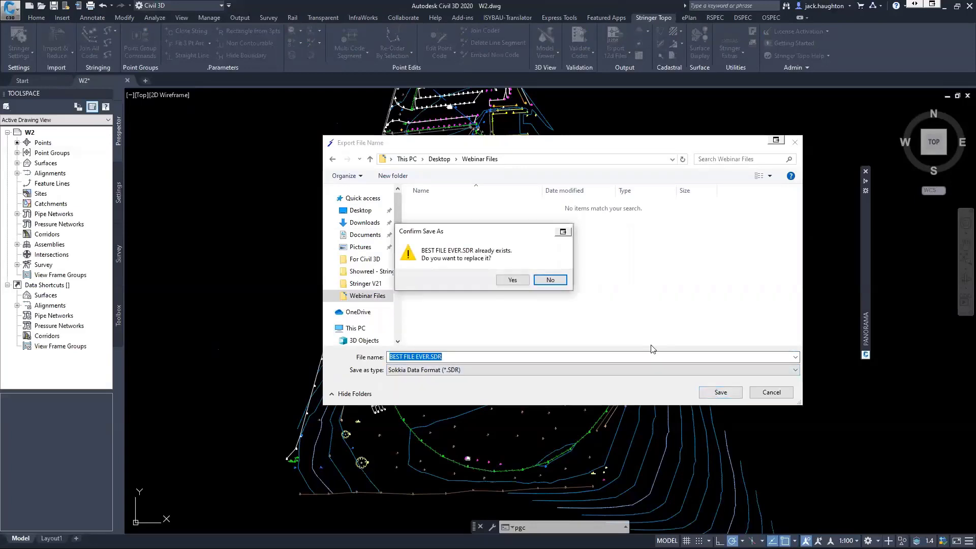
left_click(513, 281)
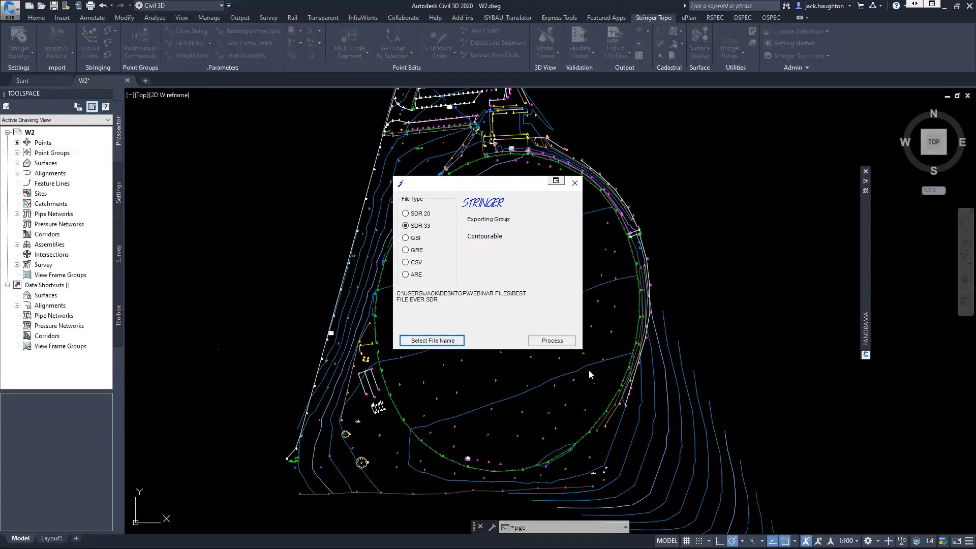
left_click(566, 340)
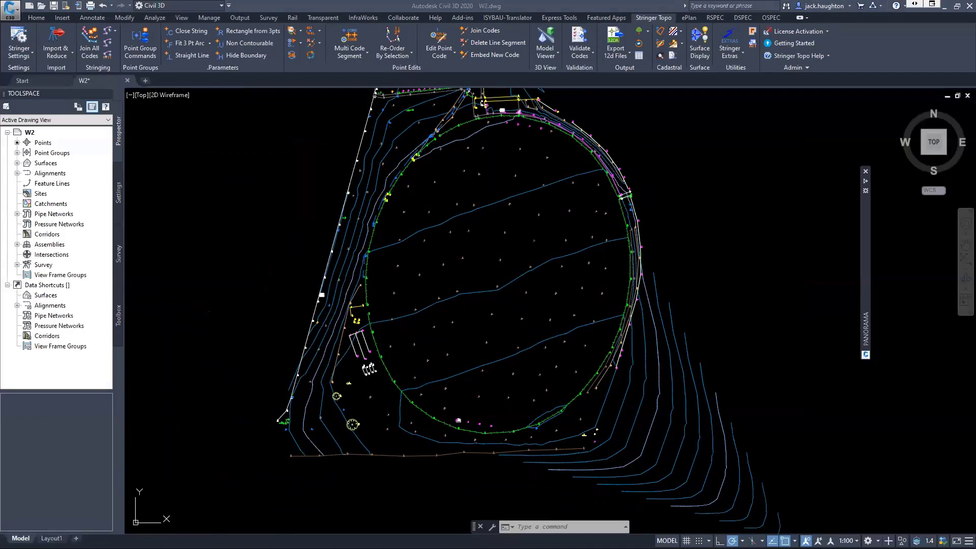
Switch to Notepad to view the exported BEST FILE EVER.SDR file and enlarge its window to full screen
key("alt+Tab")
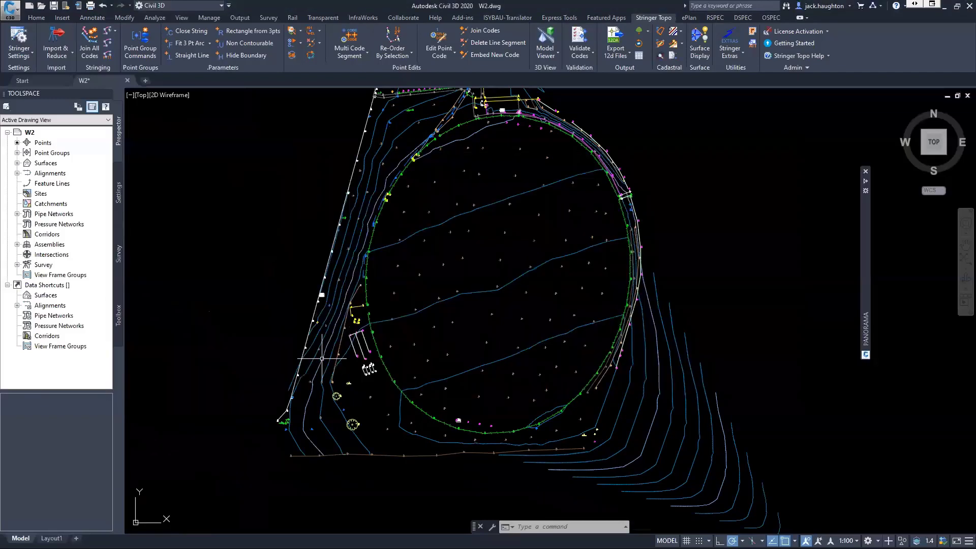
key("alt+Tab")
key("Escape")
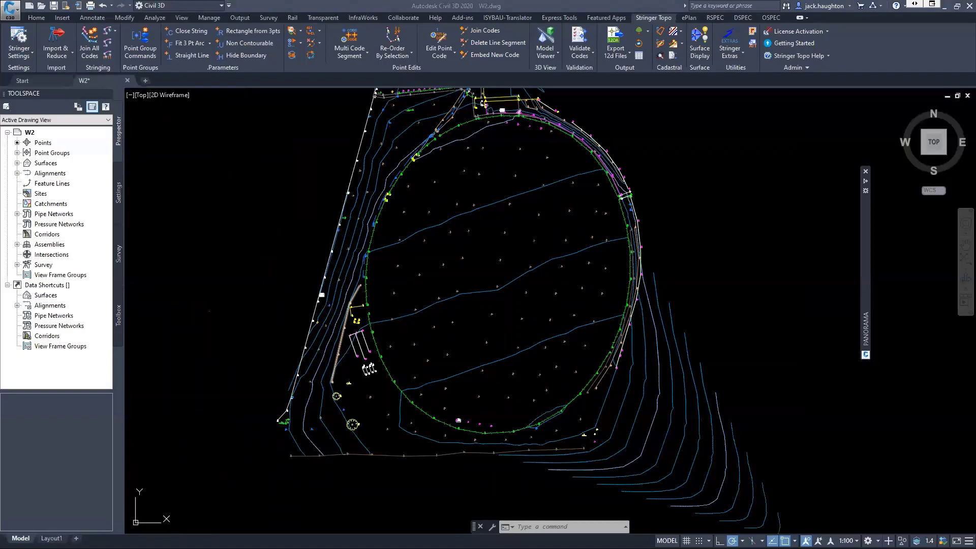
key("alt+Tab")
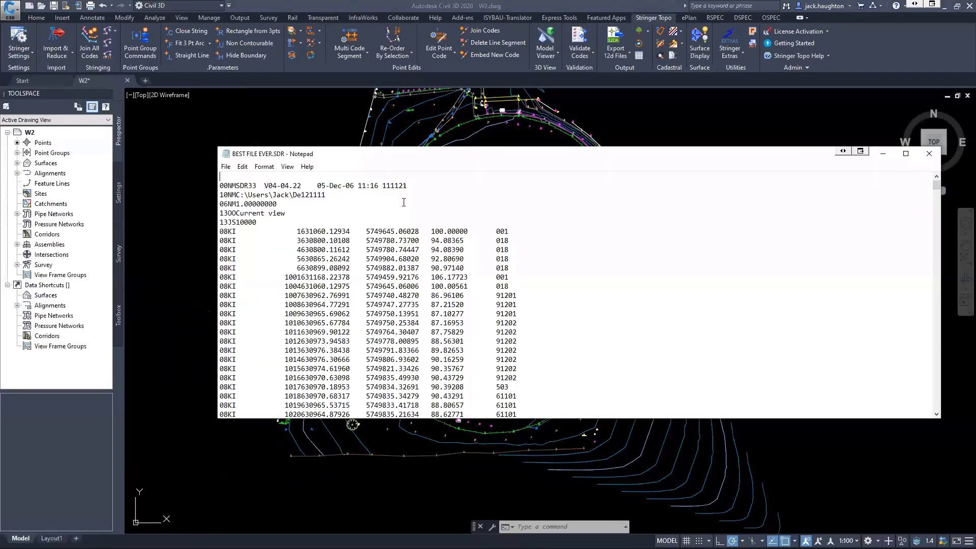
left_click(906, 153)
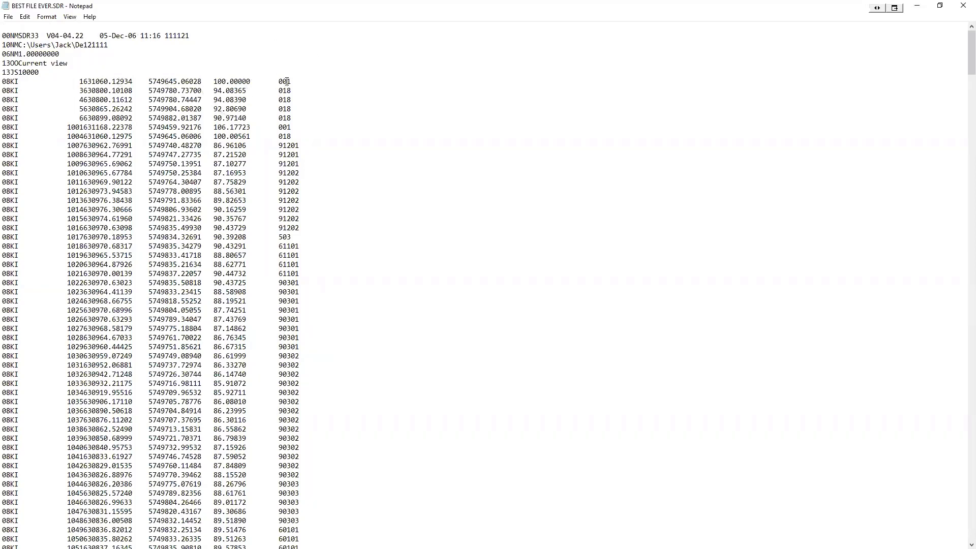
Examine the point codes and code parameters in the exported SDR file's last column, and close the file
left_click_drag(279, 81, 299, 80)
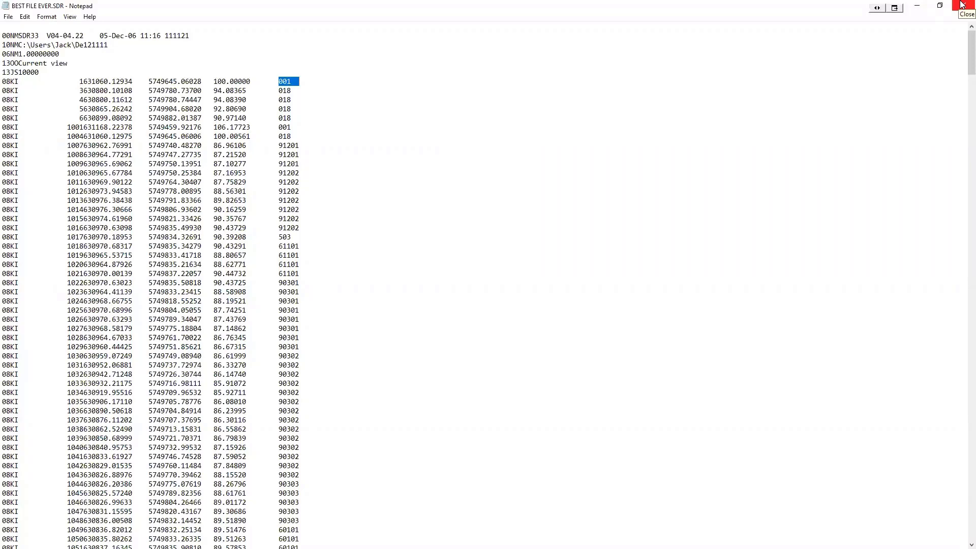
scroll(392, 336, "down", 6)
scroll(391, 336, "down", 6)
scroll(409, 388, "up", 12)
scroll(412, 388, "down", 13)
left_click_drag(279, 411, 366, 409)
left_click(299, 412)
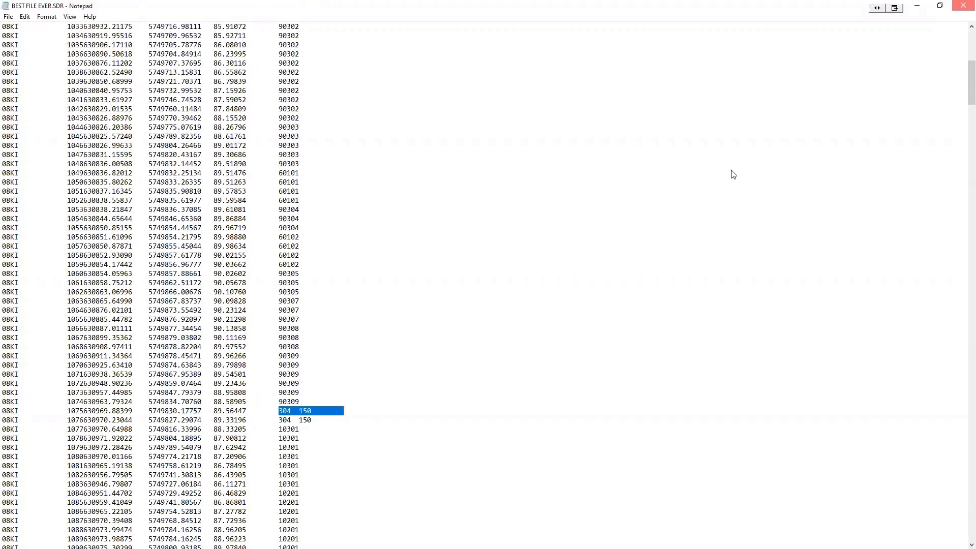
left_click(962, 6)
left_click(198, 236)
left_click(262, 160)
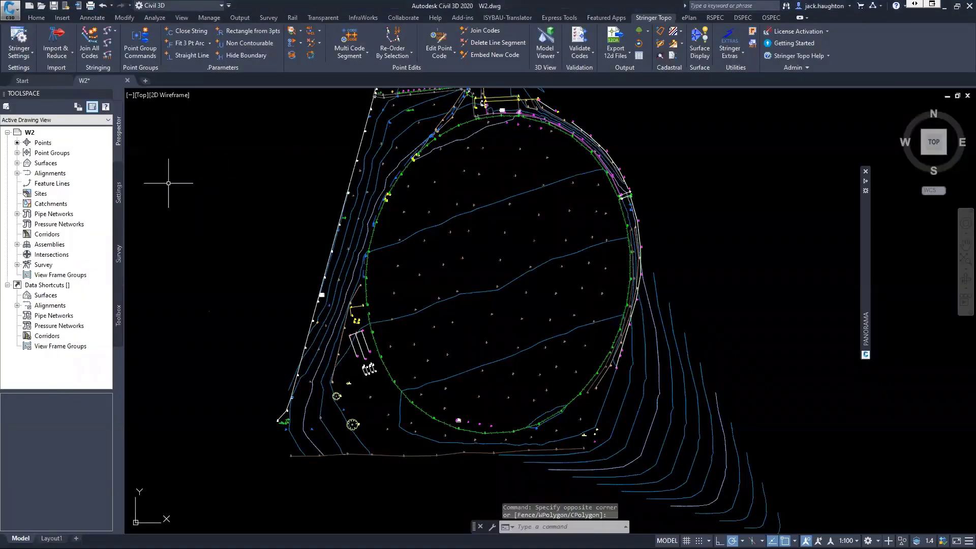
Close the W2 drawing without saving and open the recent W3 drawing
left_click(145, 46)
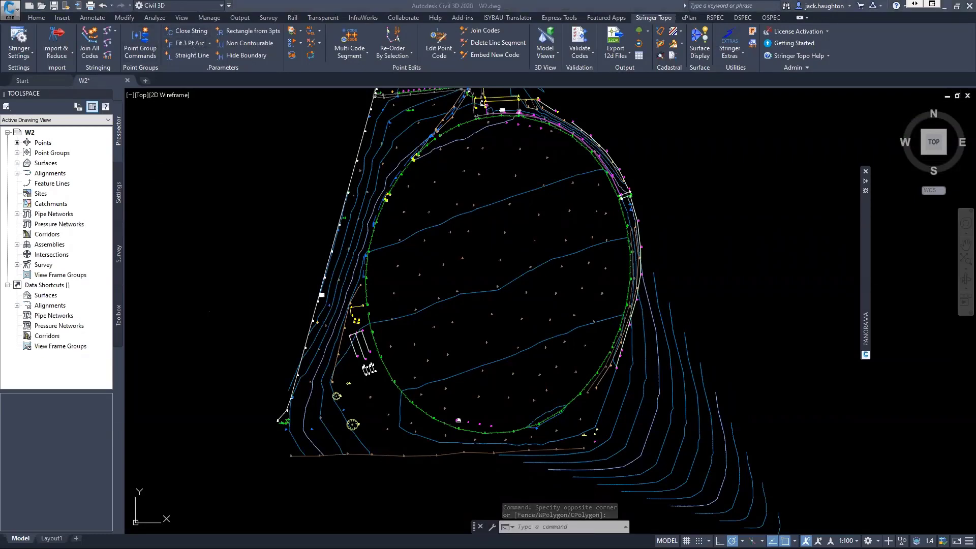
left_click(128, 81)
left_click(489, 298)
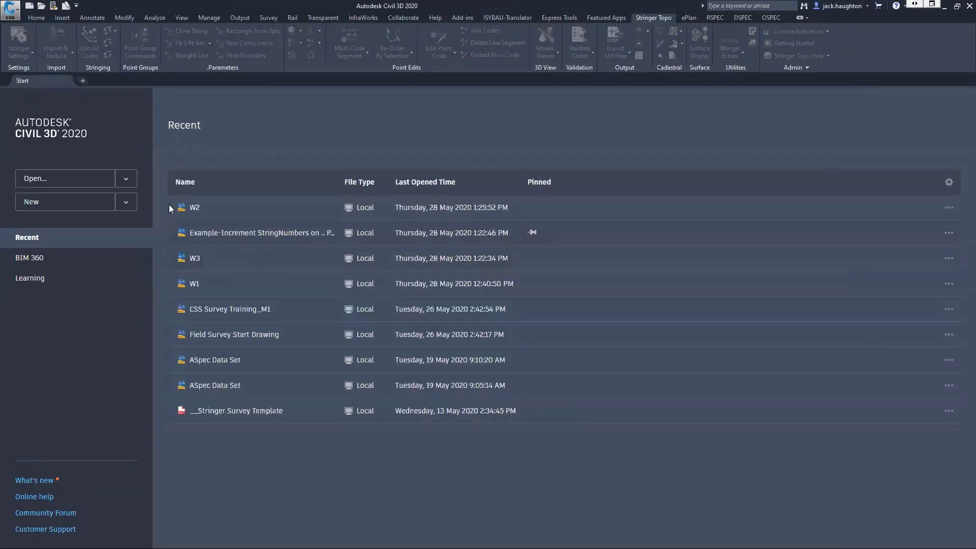
left_click(195, 258)
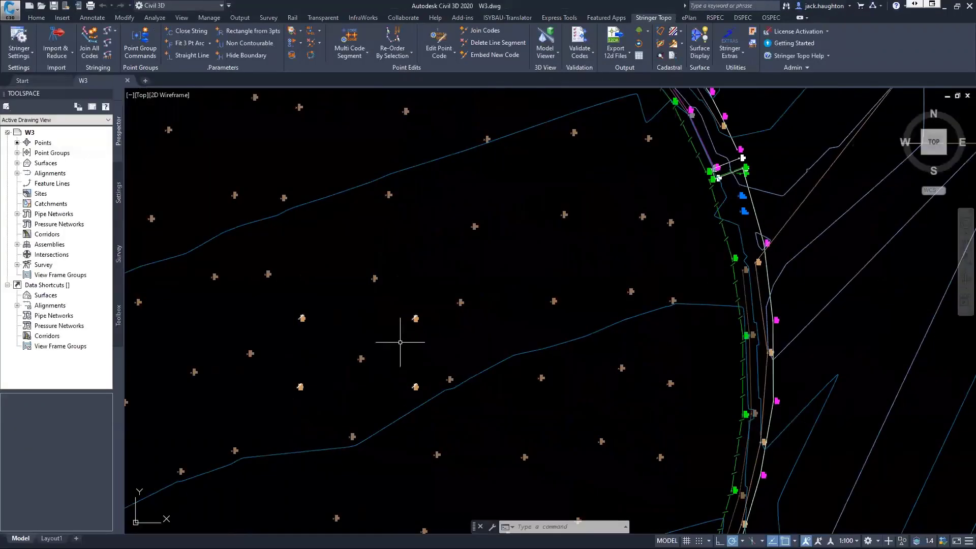
Use Point Group Commands to compare the points of POINT GROUP 01 to the surface
middle_click_drag(396, 351, 450, 298)
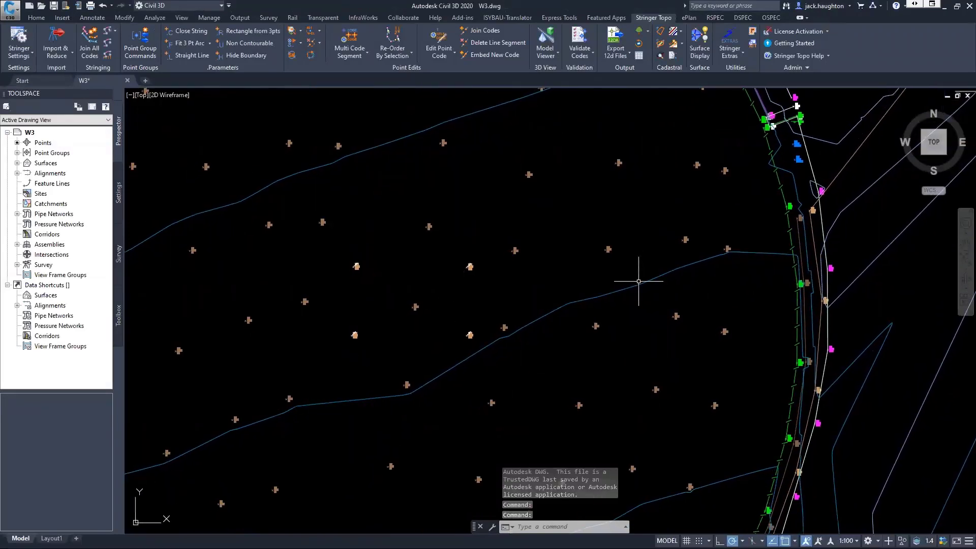
scroll(643, 290, "down", 2)
scroll(533, 304, "up", 5)
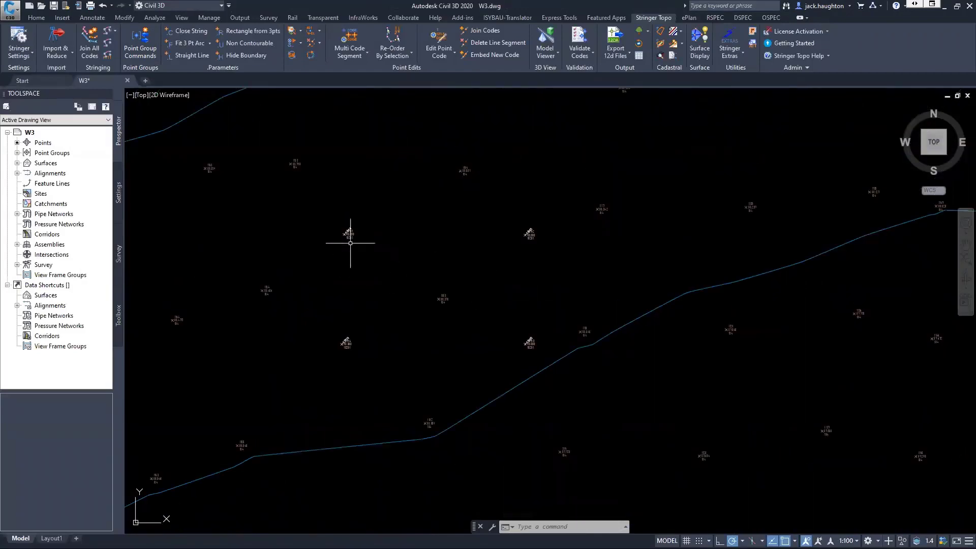
mouse_move(351, 234)
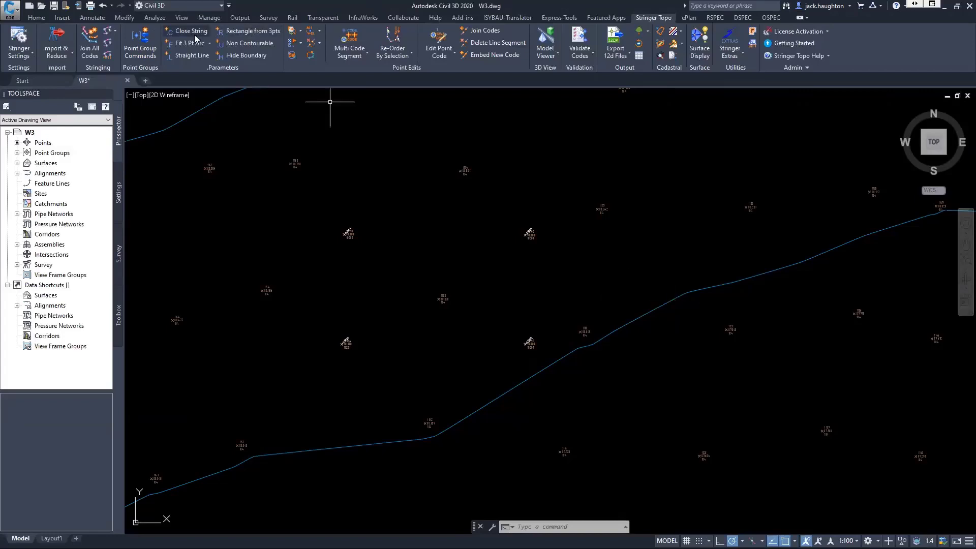
left_click(141, 43)
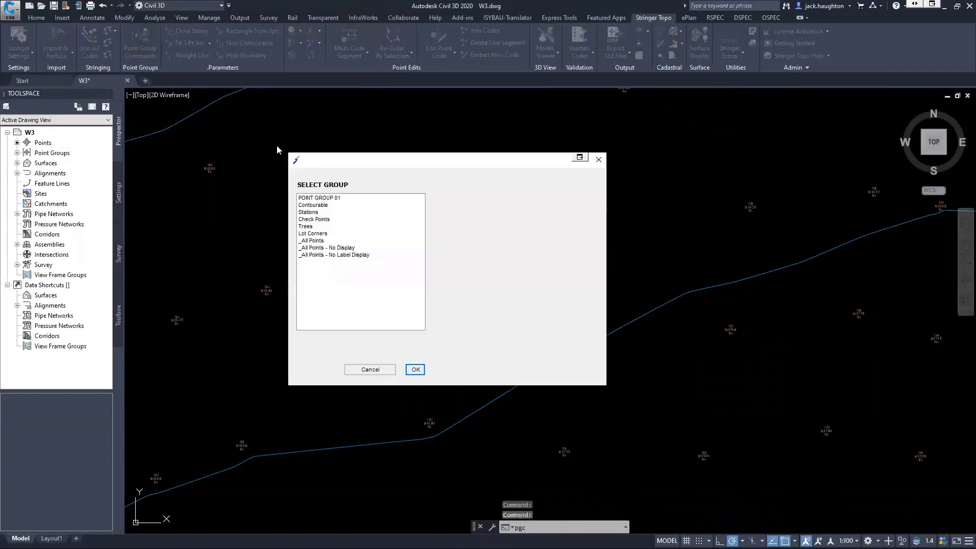
left_click(316, 205)
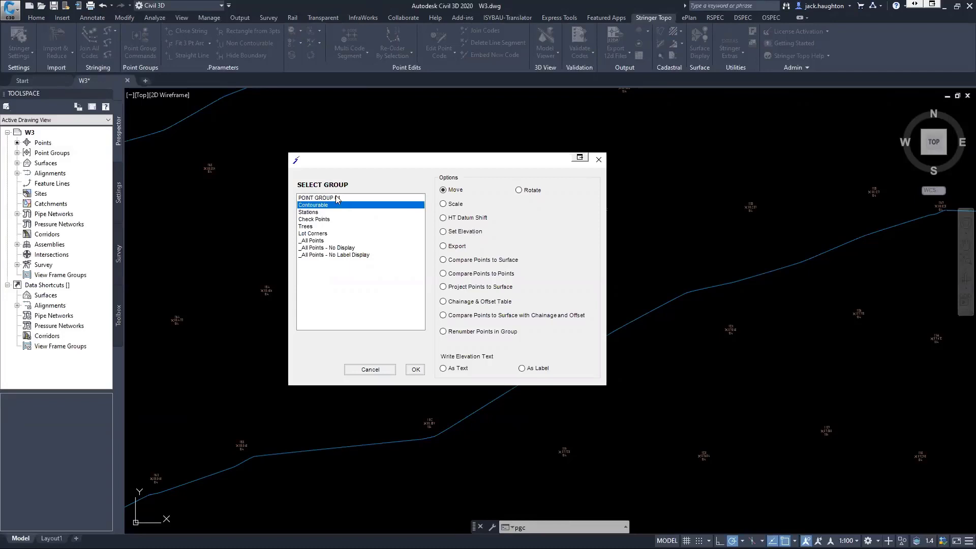
left_click(339, 198)
left_click_drag(395, 162, 477, 162)
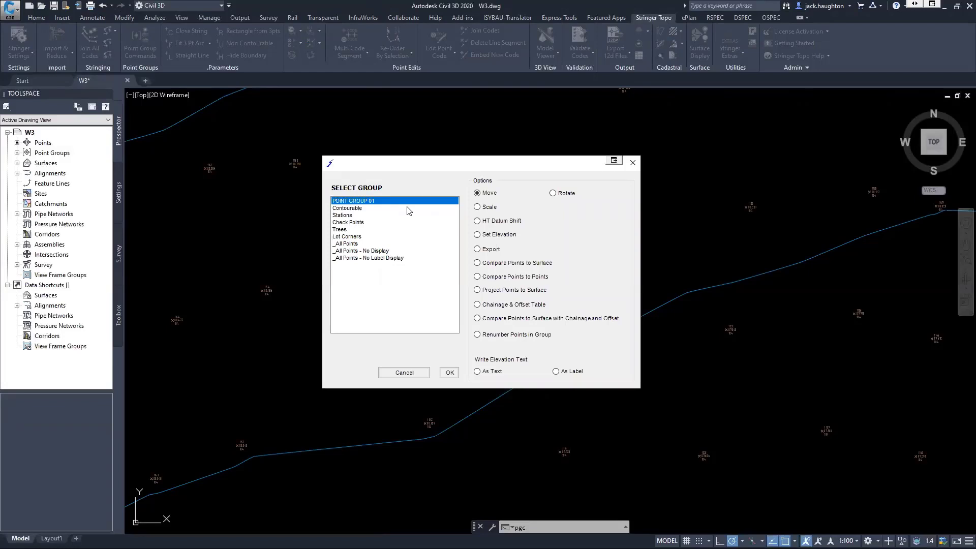
left_click(478, 263)
left_click(451, 372)
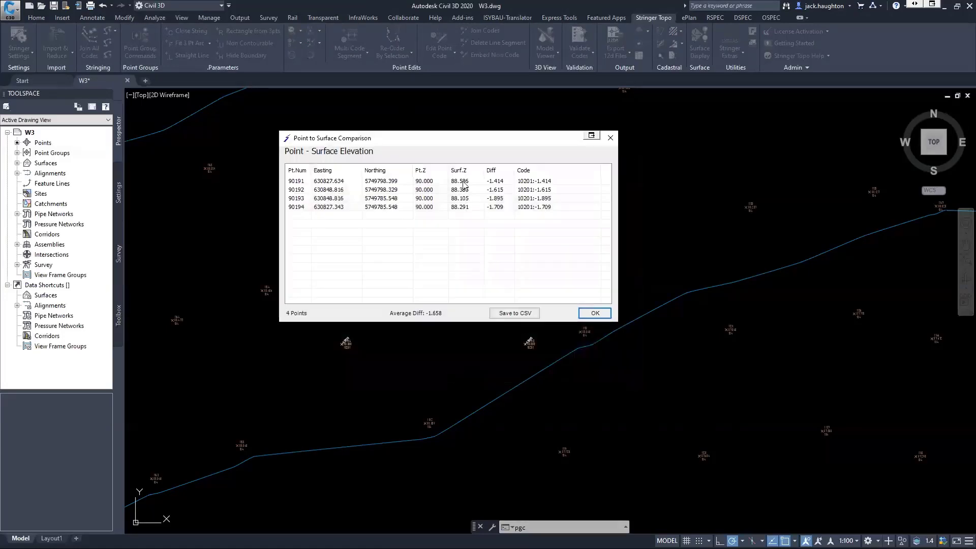
Examine the elevation differences for each point in the point to surface comparison and close the results
left_click(494, 181)
left_click(508, 190)
left_click(507, 207)
left_click(515, 226)
left_click(612, 138)
scroll(507, 218, "down", 3)
middle_click_drag(508, 218, 512, 226)
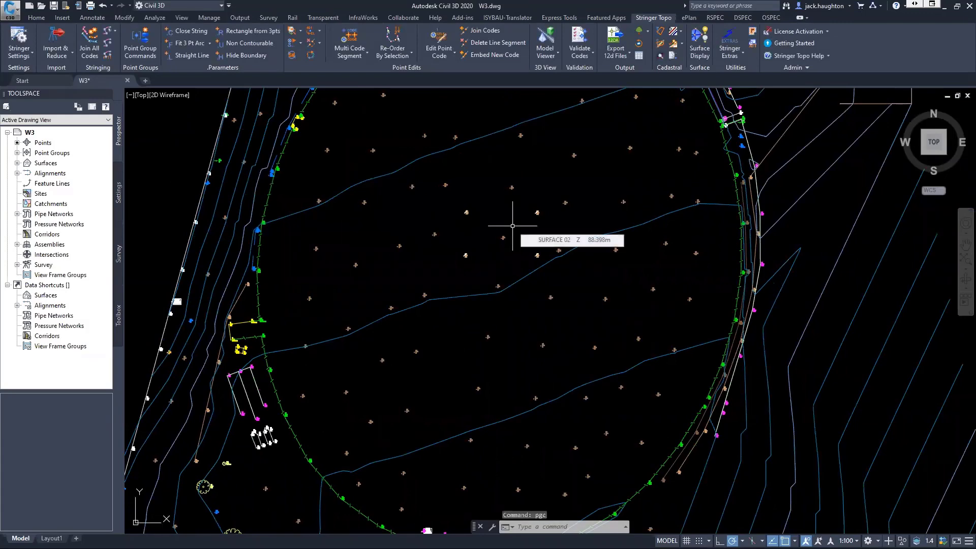
middle_click_drag(508, 197, 513, 246)
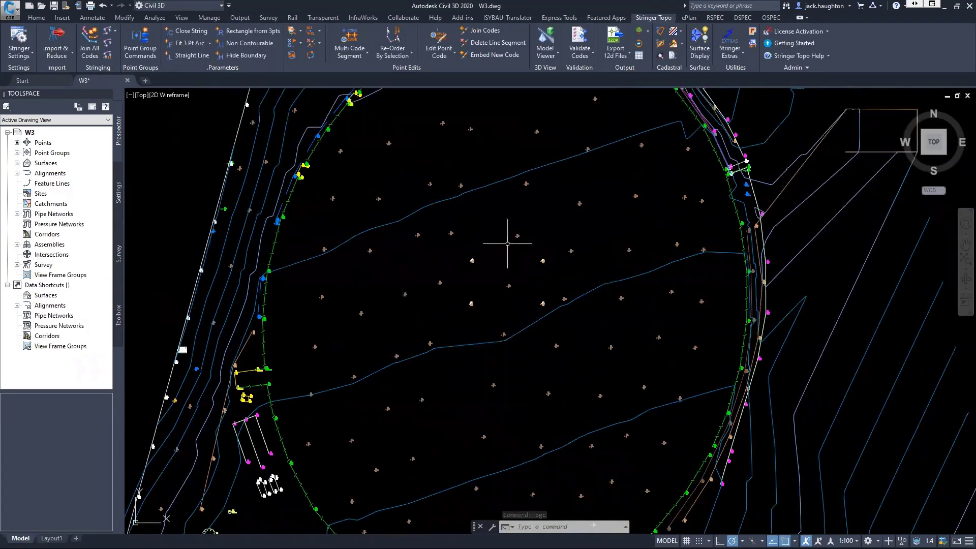
middle_click_drag(528, 285, 513, 224)
scroll(513, 231, "down", 2)
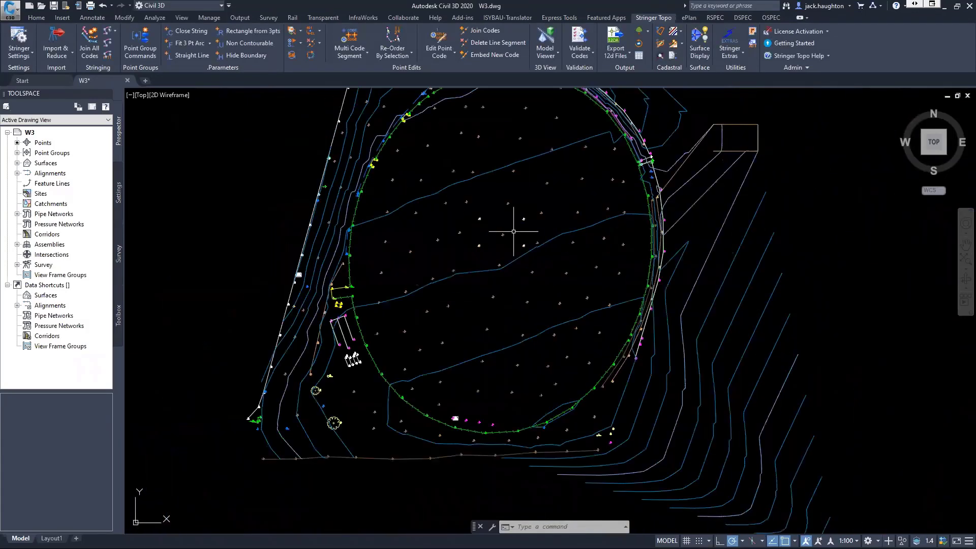
middle_click_drag(490, 183, 497, 196)
scroll(494, 232, "up", 4)
mouse_move(494, 231)
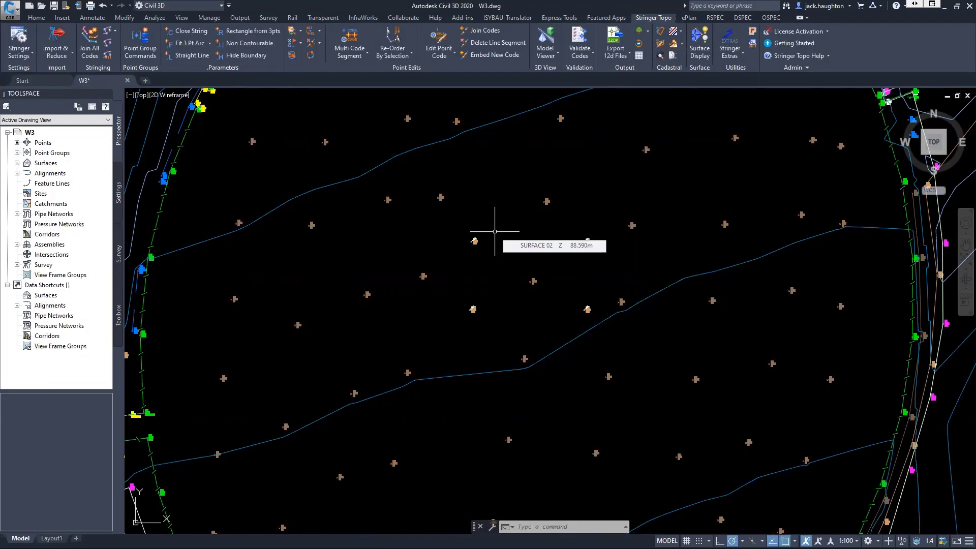
Close the W3 drawing without saving and open the recent W2 drawing
scroll(494, 232, "down", 4)
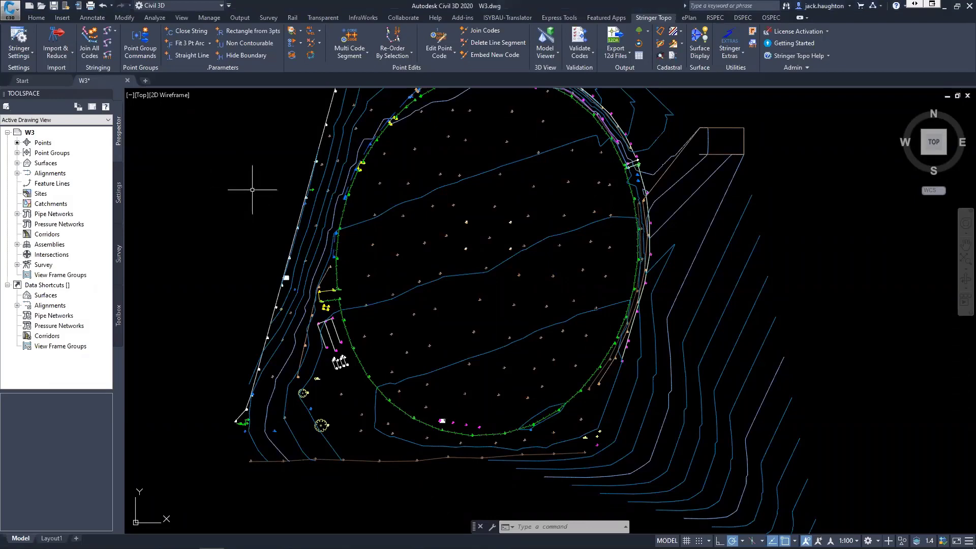
middle_click_drag(257, 185, 279, 273)
scroll(436, 217, "down", 2)
left_click(127, 81)
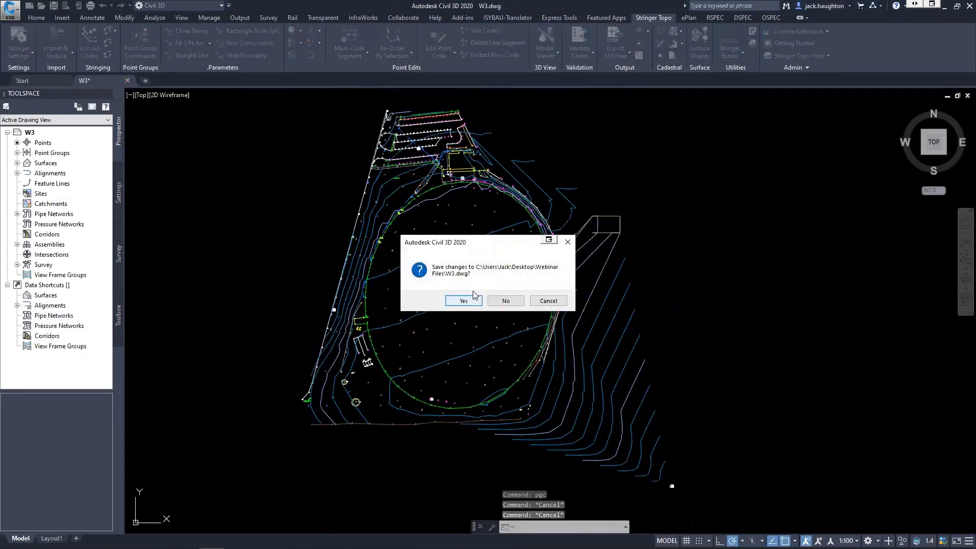
left_click(506, 300)
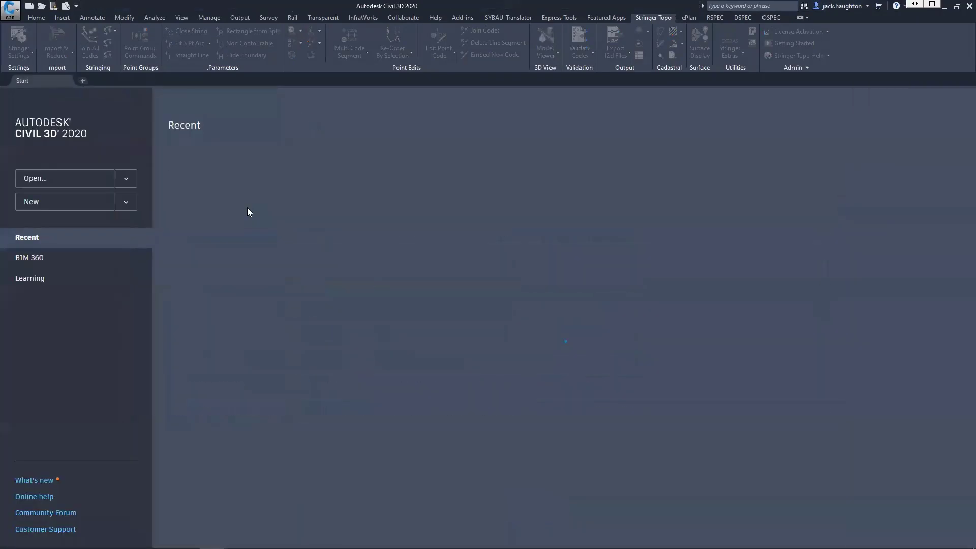
left_click(190, 235)
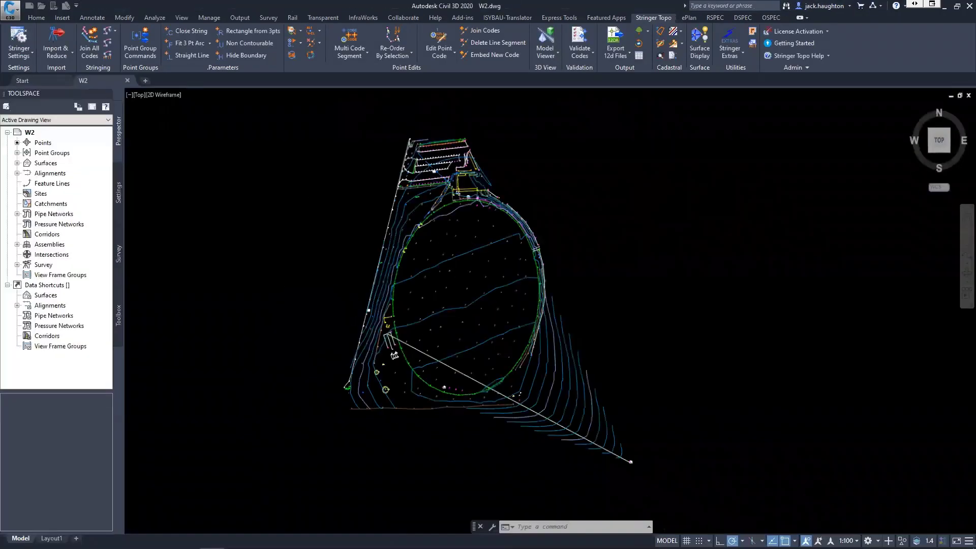
Draw a closed rectangular polyline in the empty area east of the oval
scroll(528, 226, "up", 6)
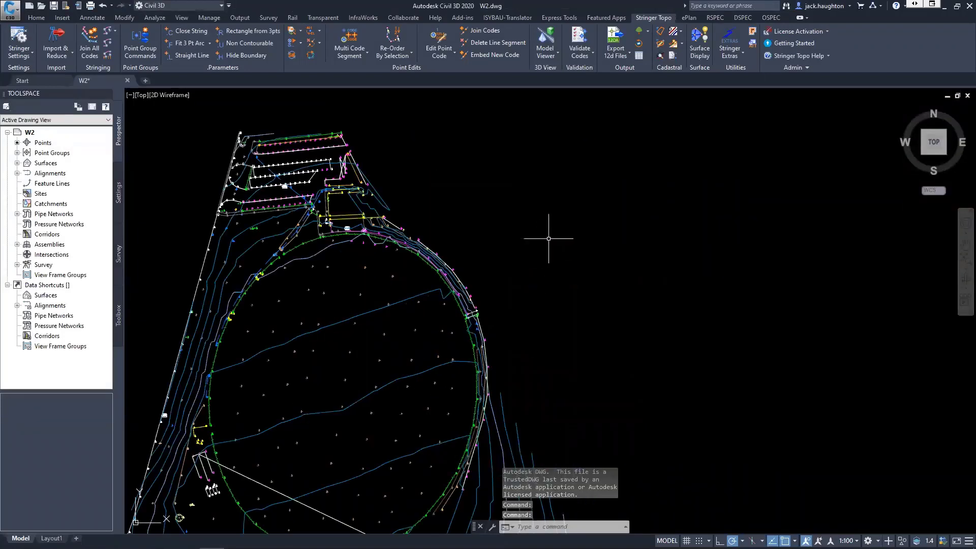
type("pline")
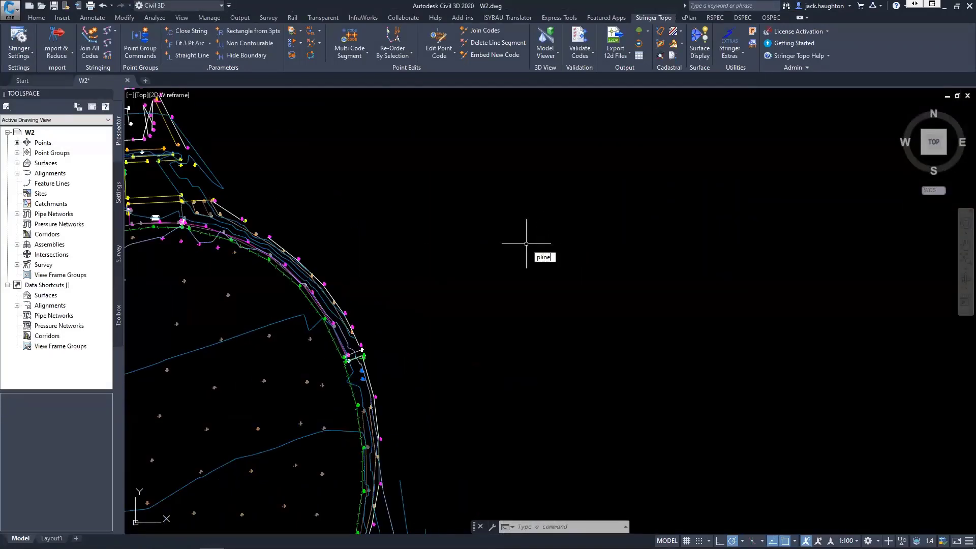
key("Return")
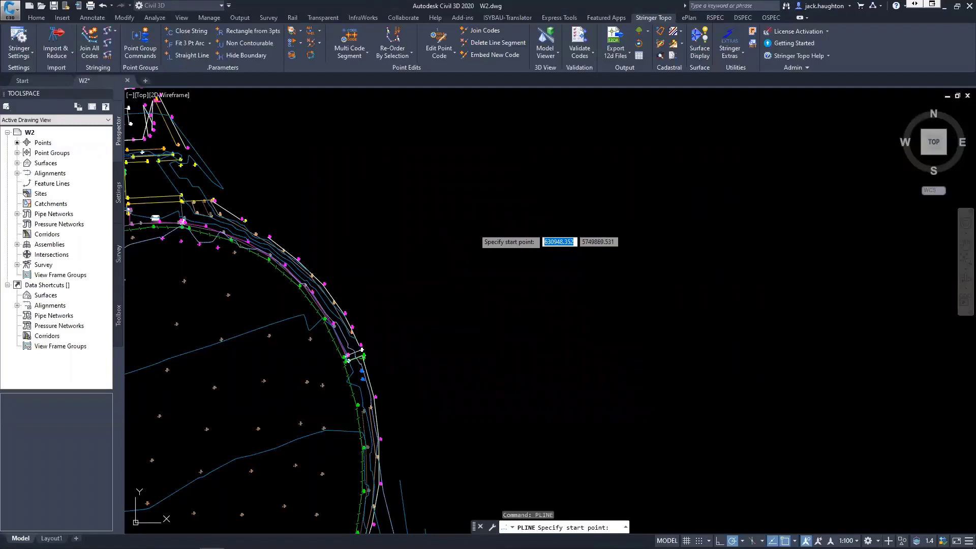
left_click(473, 228)
left_click(604, 228)
left_click(604, 303)
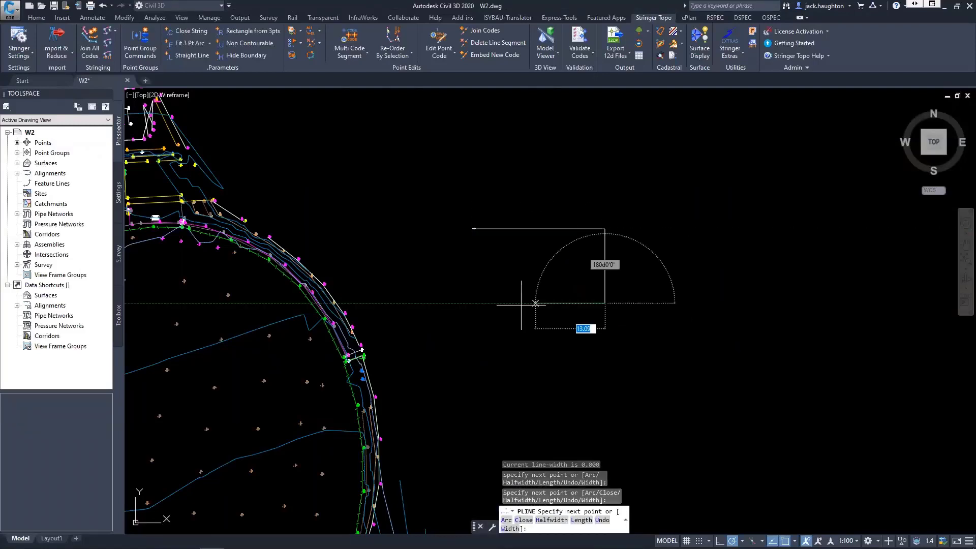
left_click(474, 303)
type("c")
key("Return")
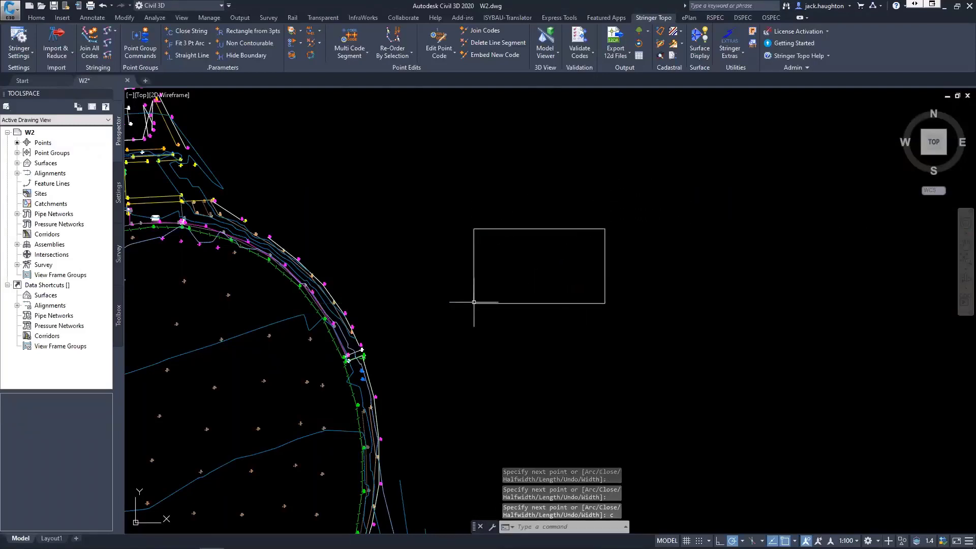
middle_click_drag(595, 340, 578, 331)
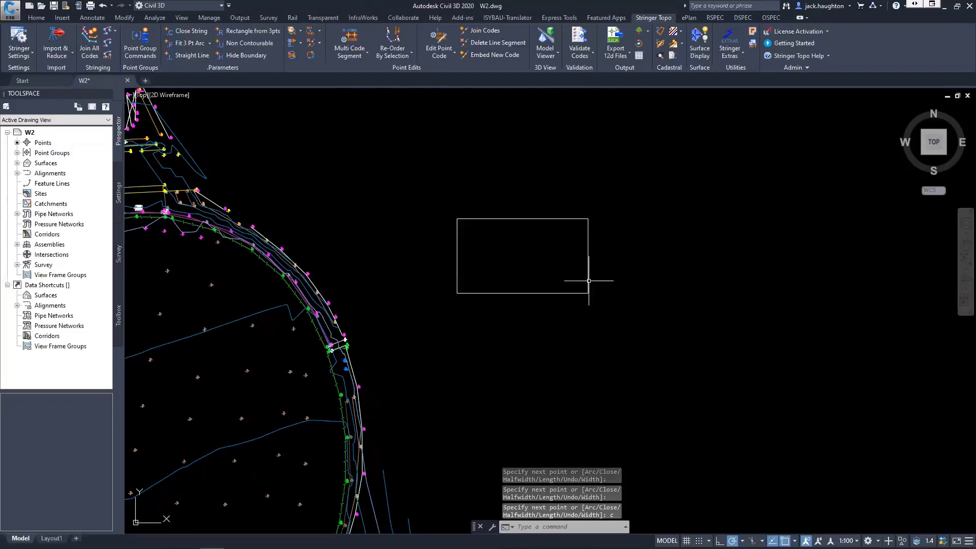
Start Building Hatch with the ACAD_ISO02W100 pattern, the hatch on layer 601_House and a rotation of 45
left_click(752, 34)
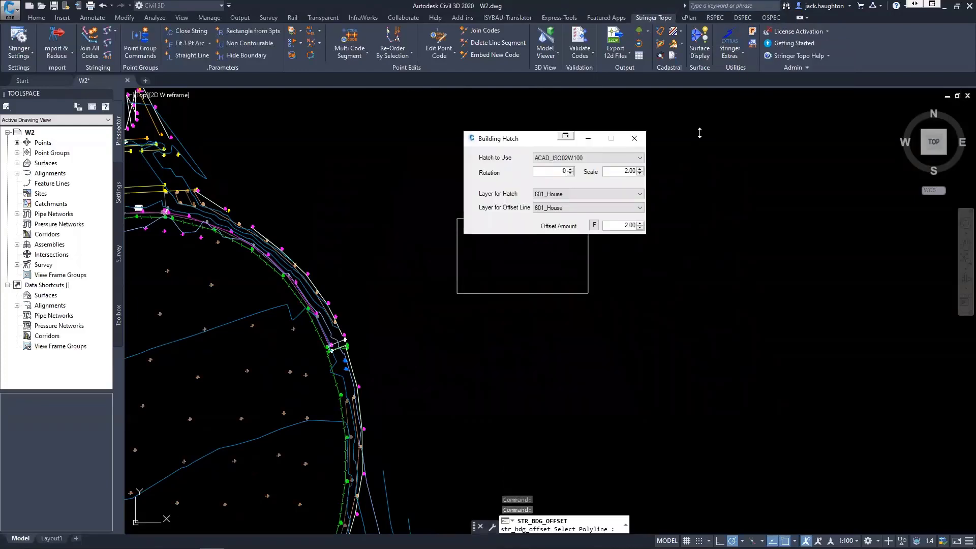
left_click_drag(543, 141, 704, 141)
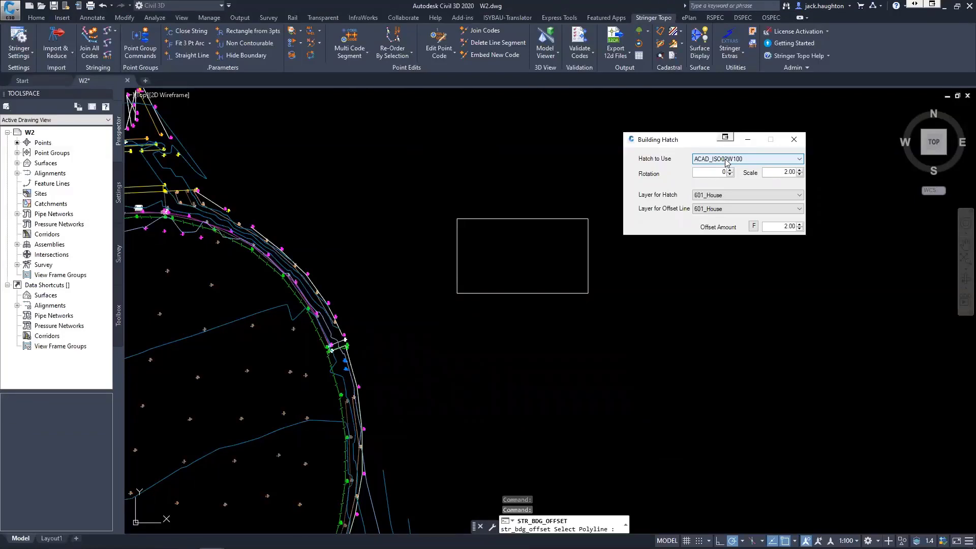
left_click(726, 160)
left_click(761, 158)
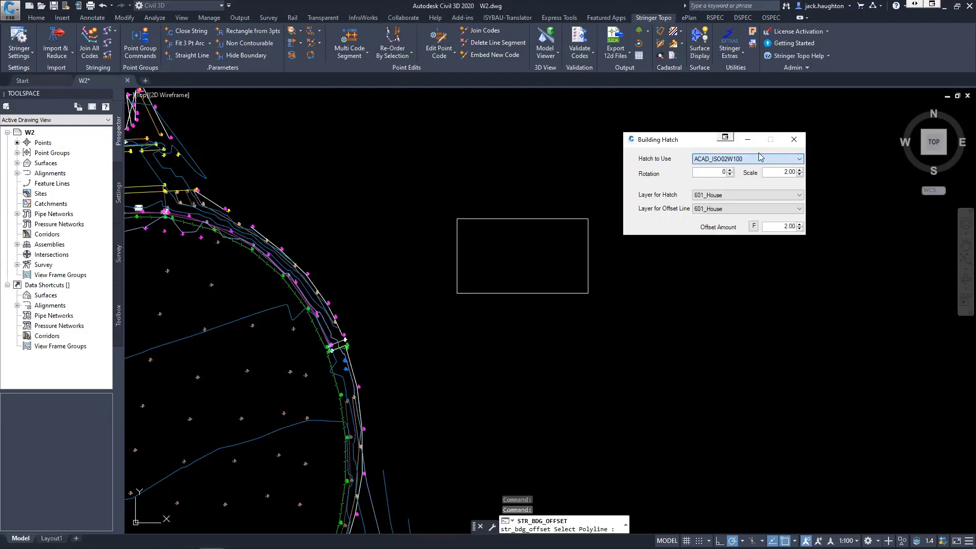
left_click(732, 197)
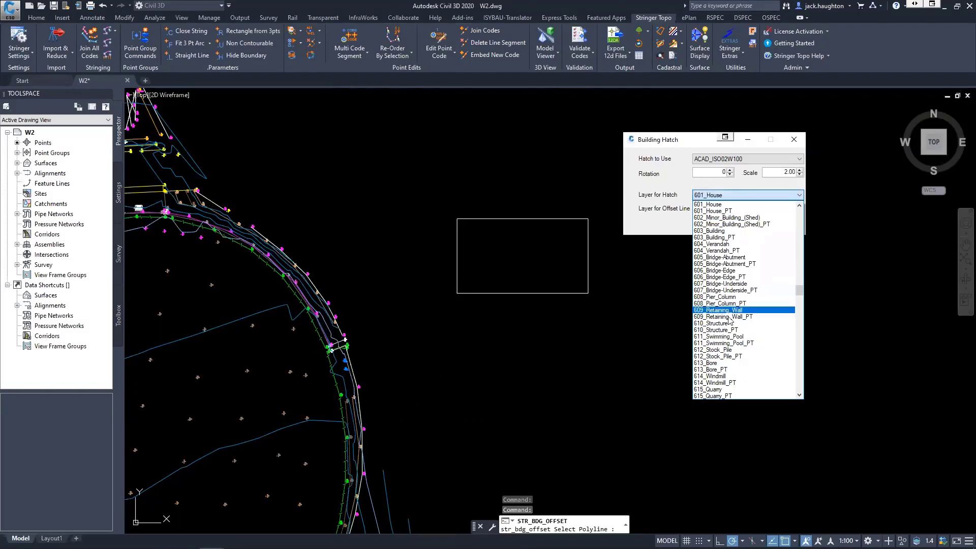
left_click(739, 204)
double_click(729, 171)
type("45")
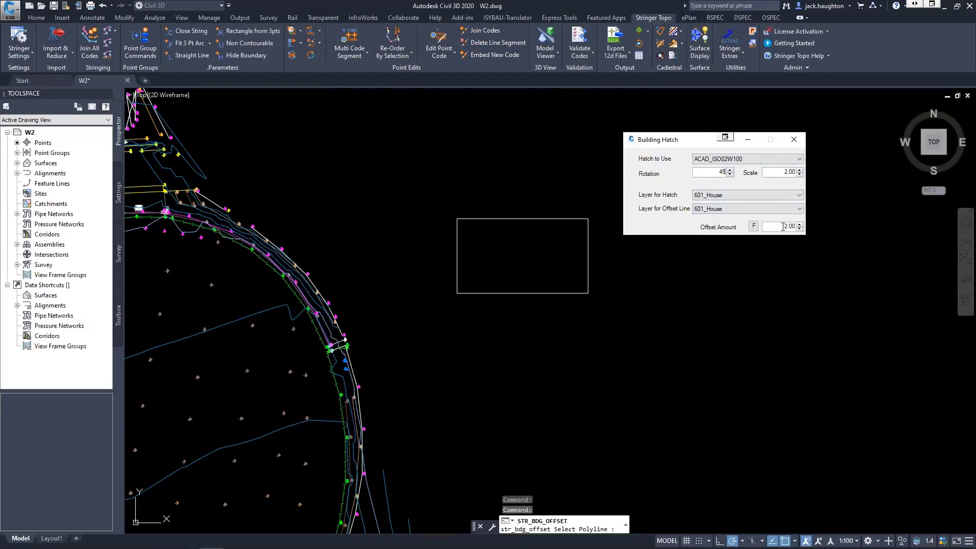
Apply the building hatch to the rectangular polyline with an offset amount of 2.00
double_click(786, 227)
left_click(800, 224)
left_click(768, 227)
scroll(588, 249, "up", 4)
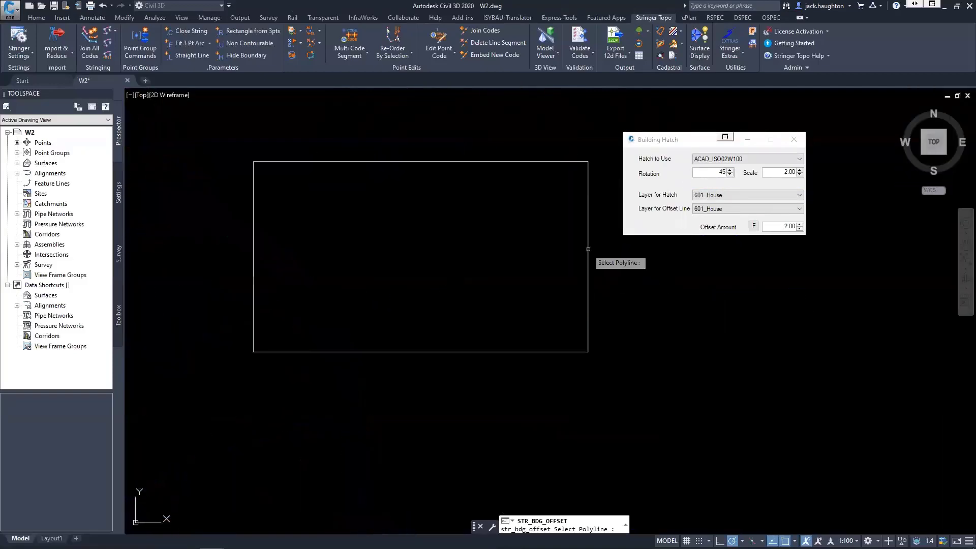
left_click(588, 249)
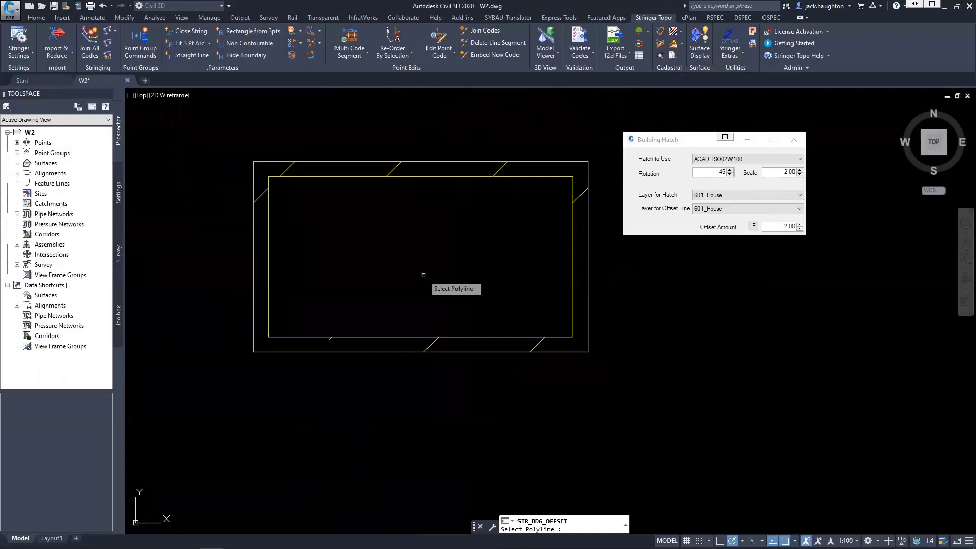
Set the building hatch scale to 1.00 for the rectangle
scroll(424, 277, "down", 2)
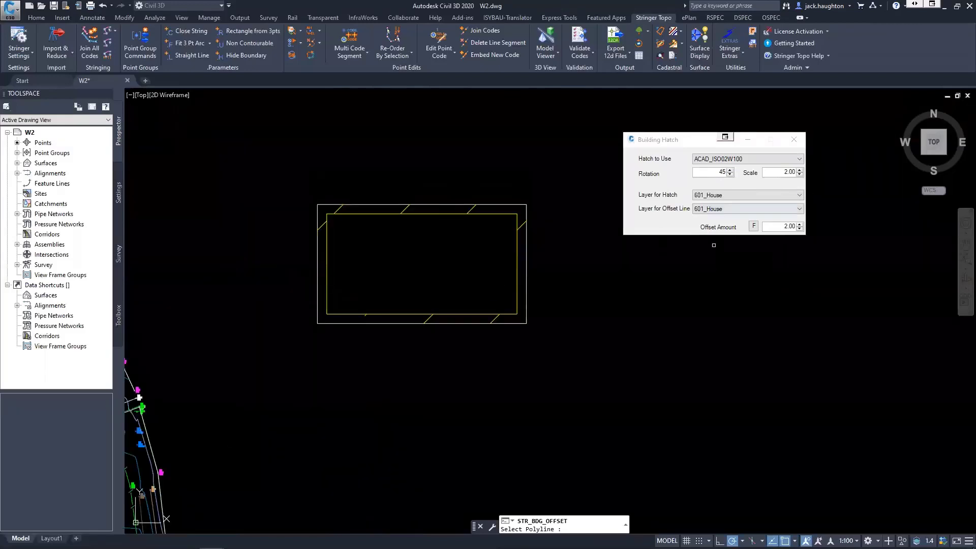
left_click(778, 172)
left_click_drag(781, 172, 788, 169)
type("1")
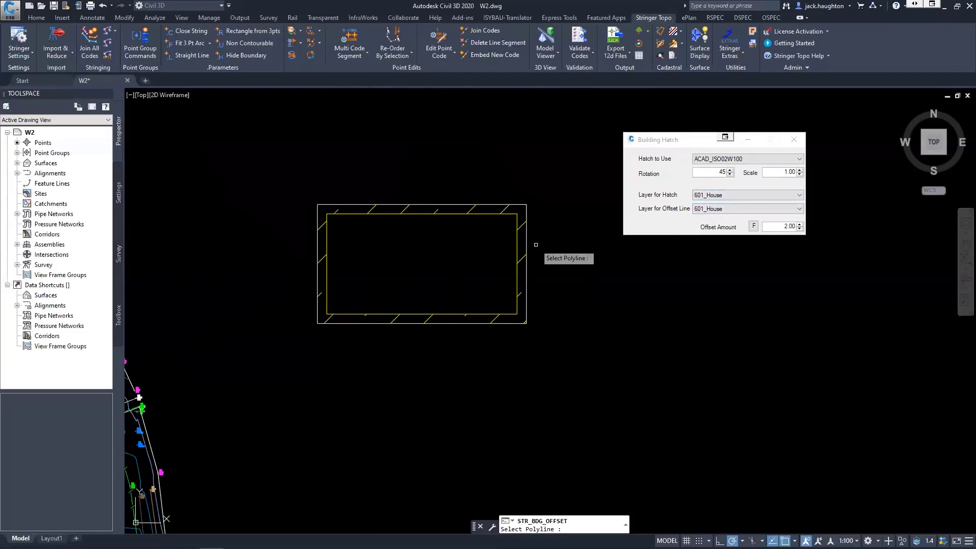
Set the building hatch offset amount to -2.00 so the hatch lies outside the rectangle
left_click(784, 226)
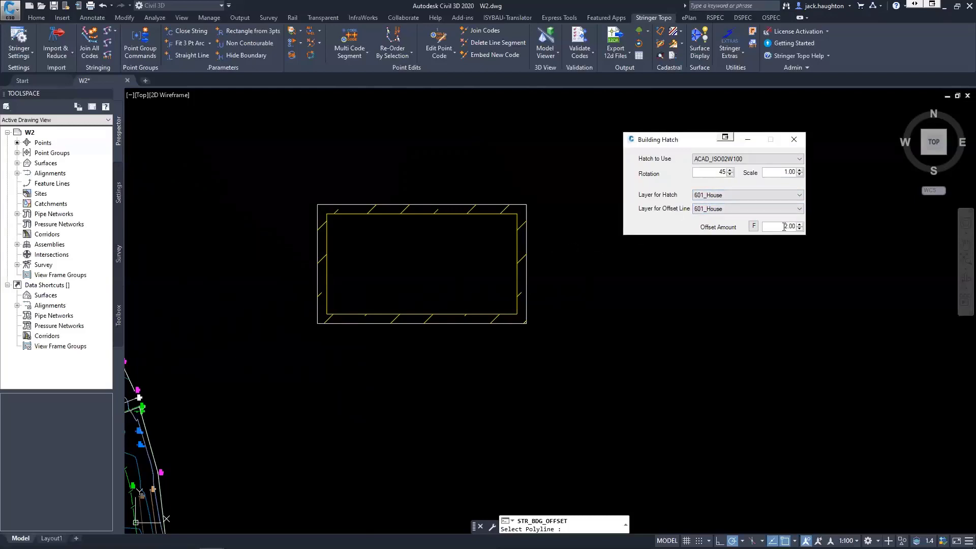
type("-")
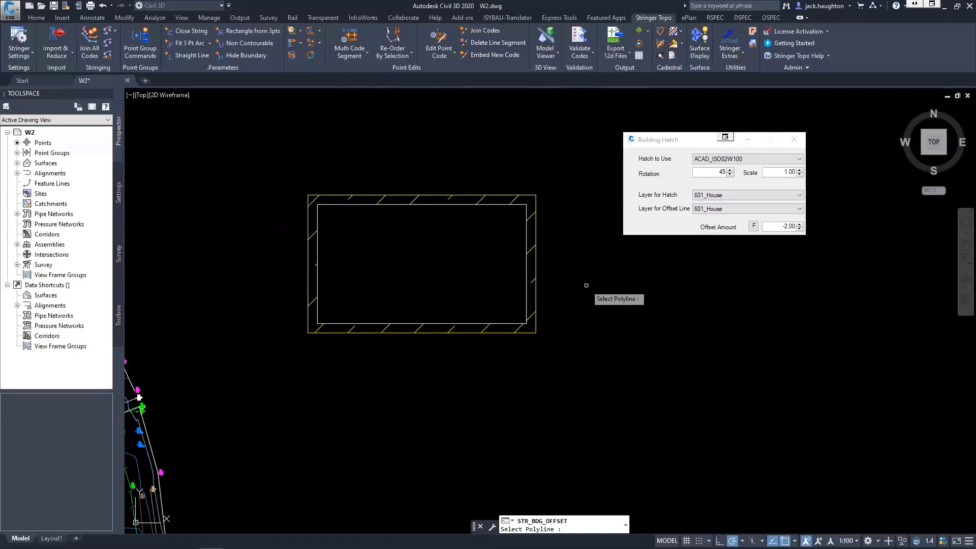
left_click(694, 147)
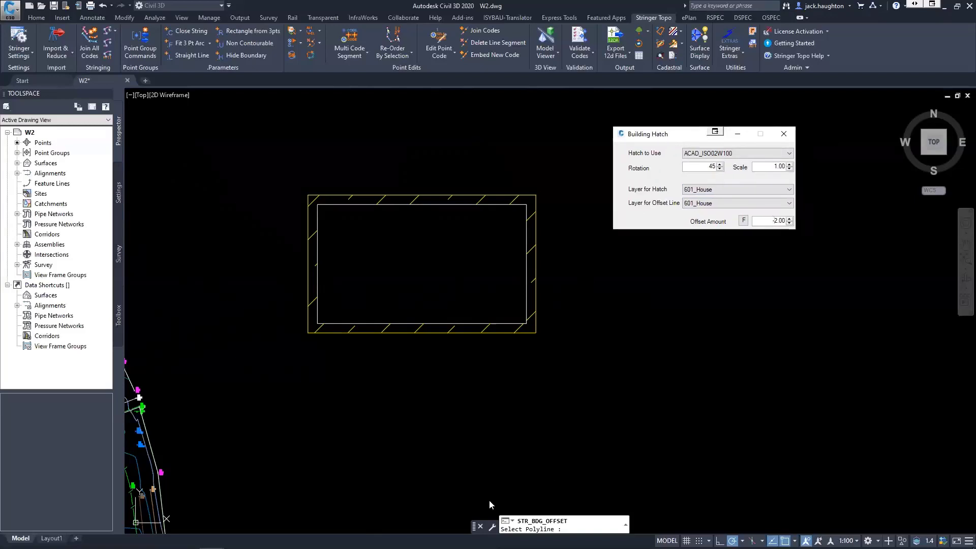